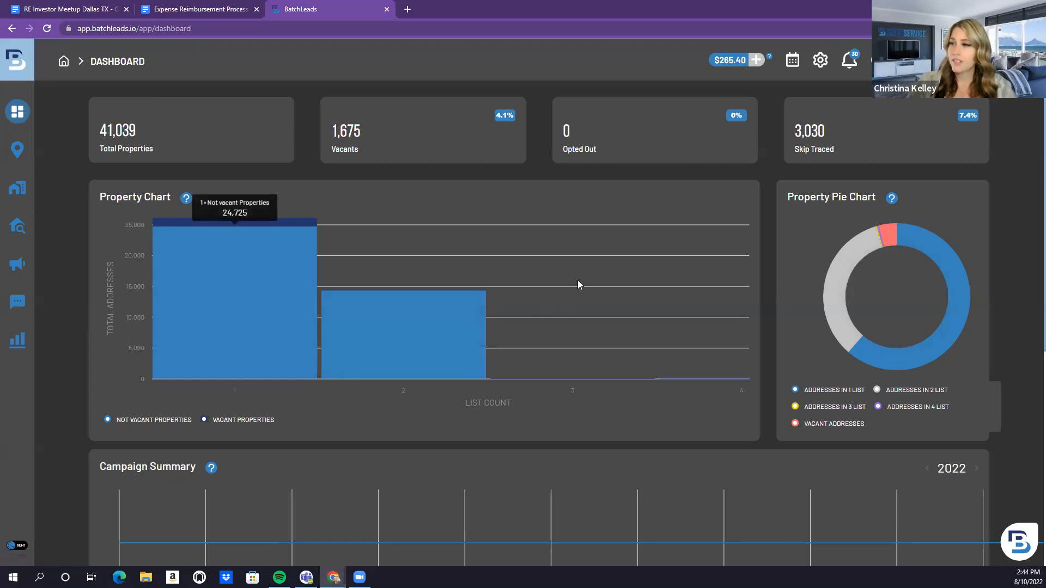
Look over the Dashboard property and campaign charts, then open User Settings > Profile
scroll(654, 259, down, 6)
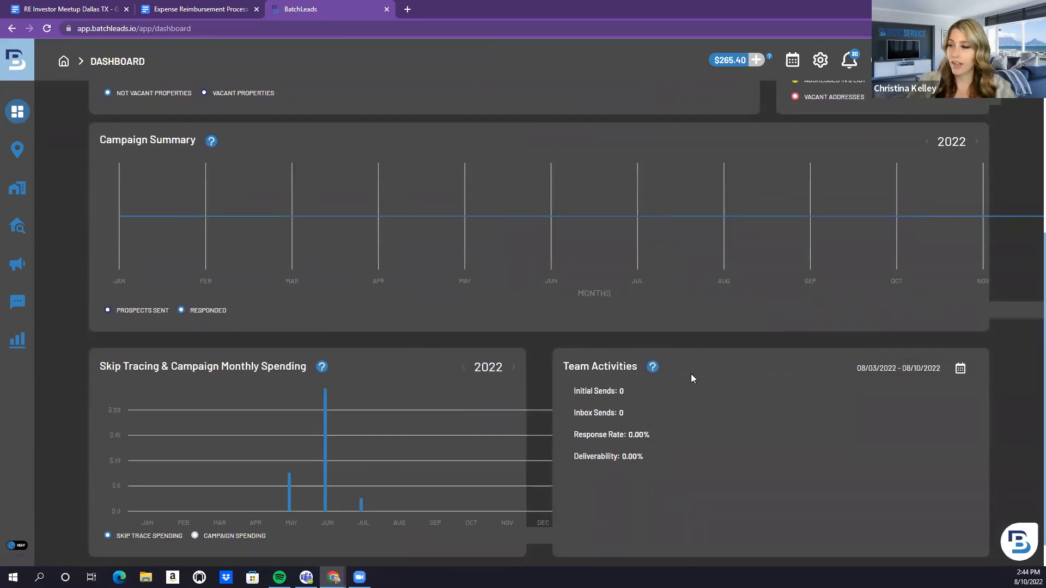
scroll(688, 386, up, 1)
scroll(686, 393, up, 6)
mouse_move(825, 255)
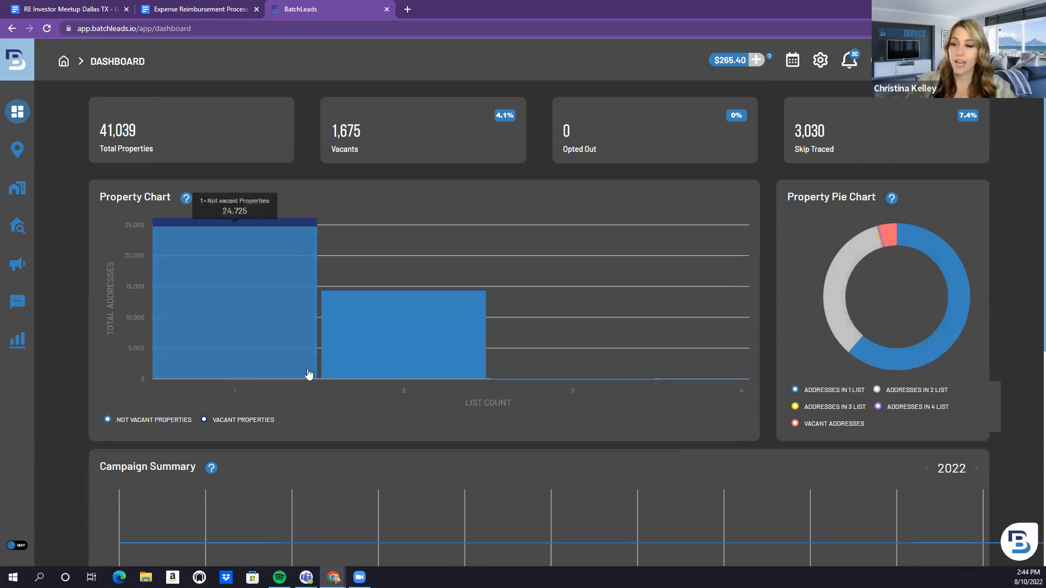
scroll(318, 388, down, 1)
scroll(318, 388, up, 1)
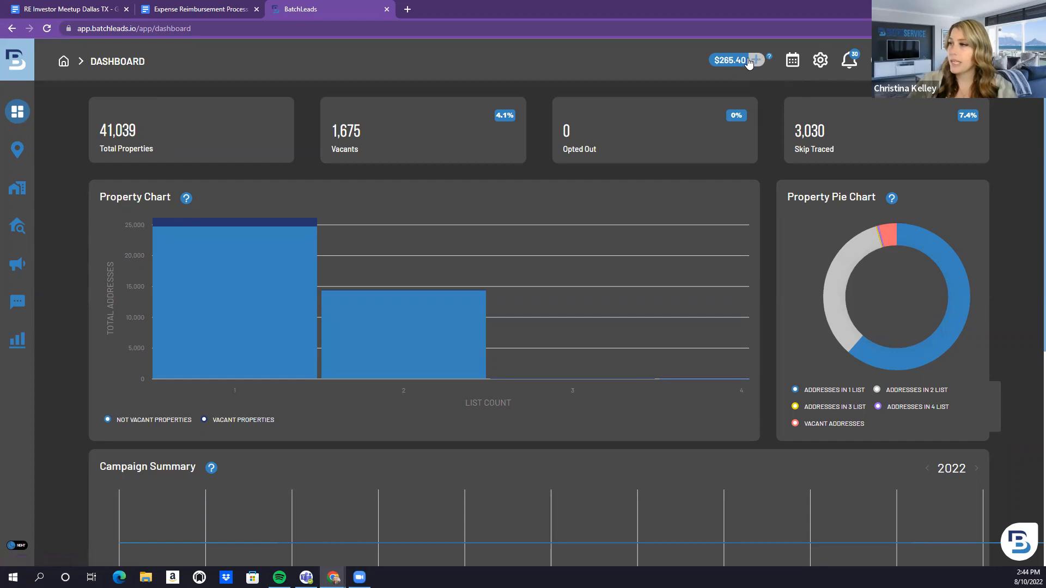
click(818, 62)
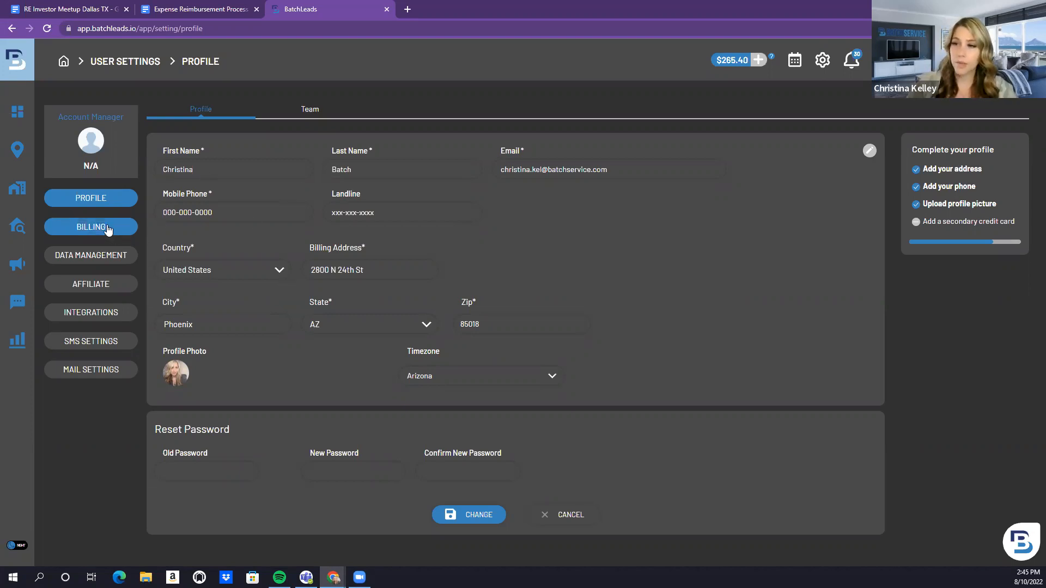
Browse the Billing plans and Data Management saved lists, ending on the Affiliate settings page
click(108, 231)
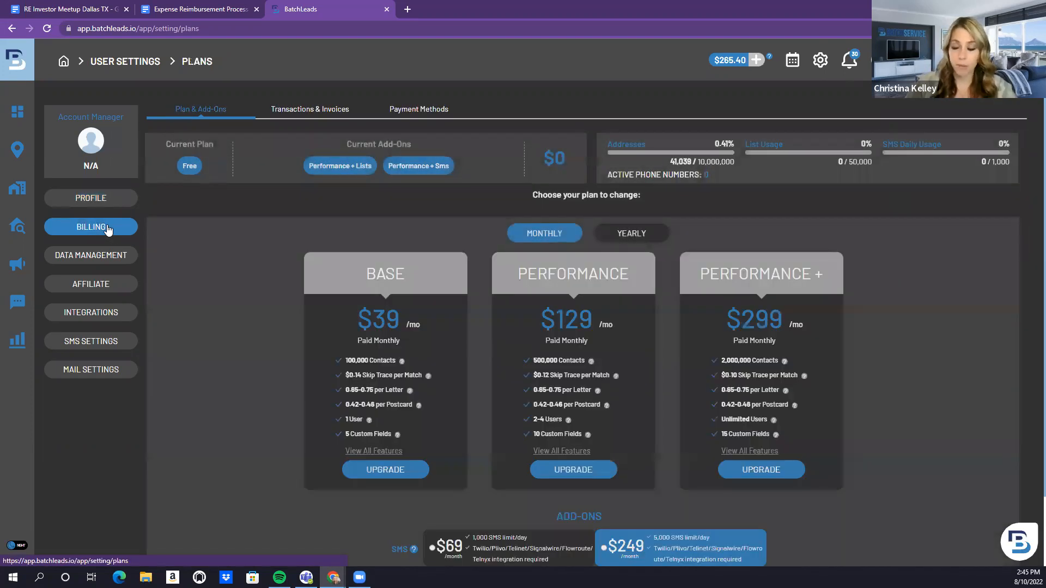
click(69, 264)
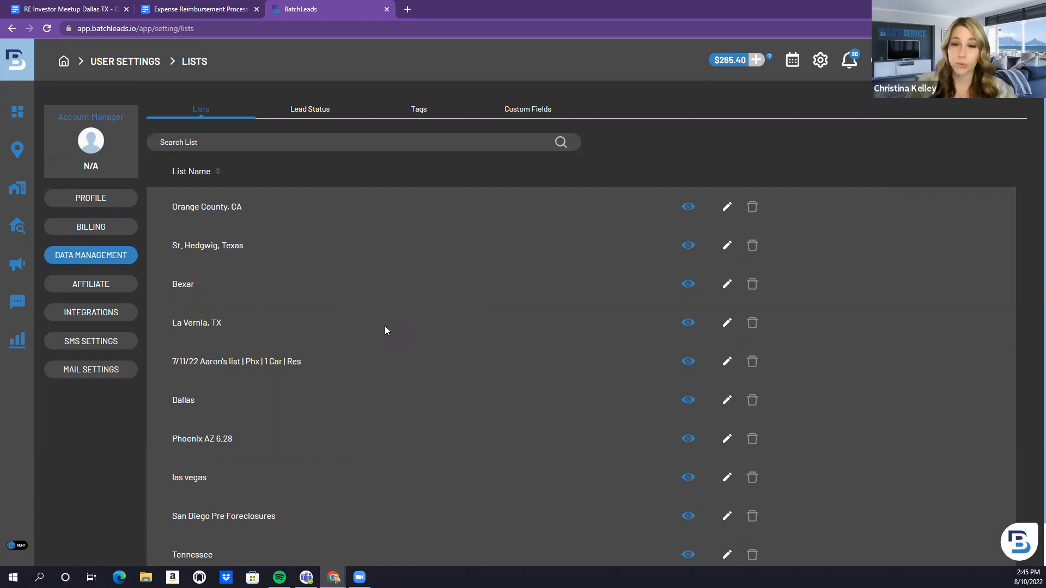
click(101, 292)
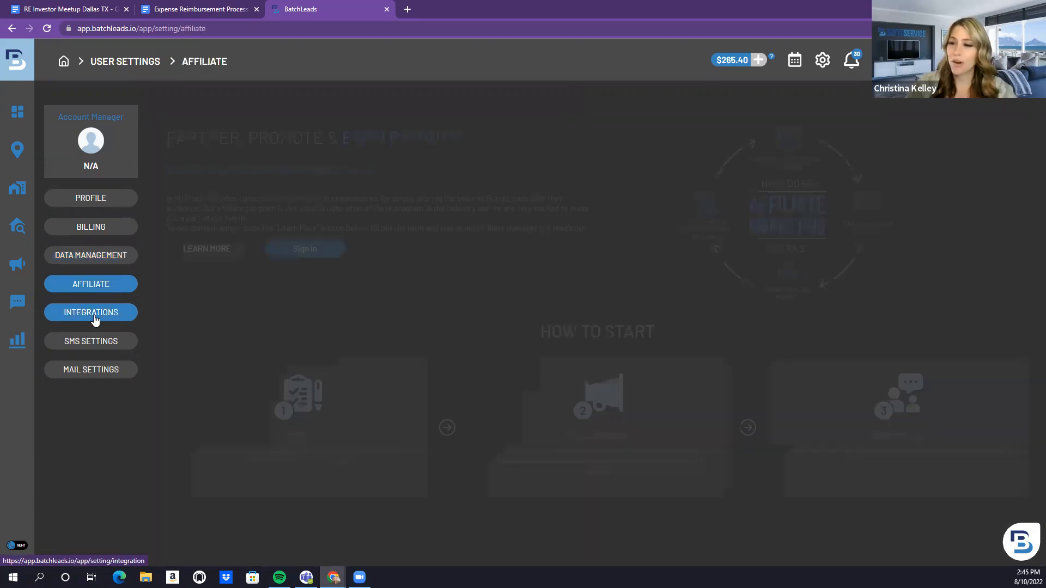
Open Integrations and review the webhooks and the Zapier, Twilio, Plivo, SignalWire, Flowroute and Telnyx rows
click(95, 320)
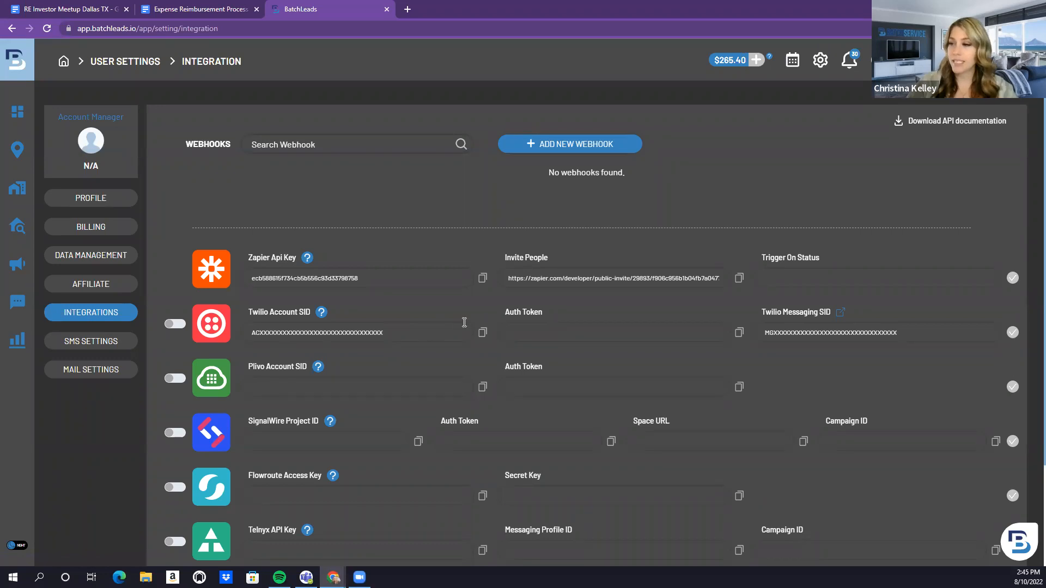
scroll(464, 323, down, 2)
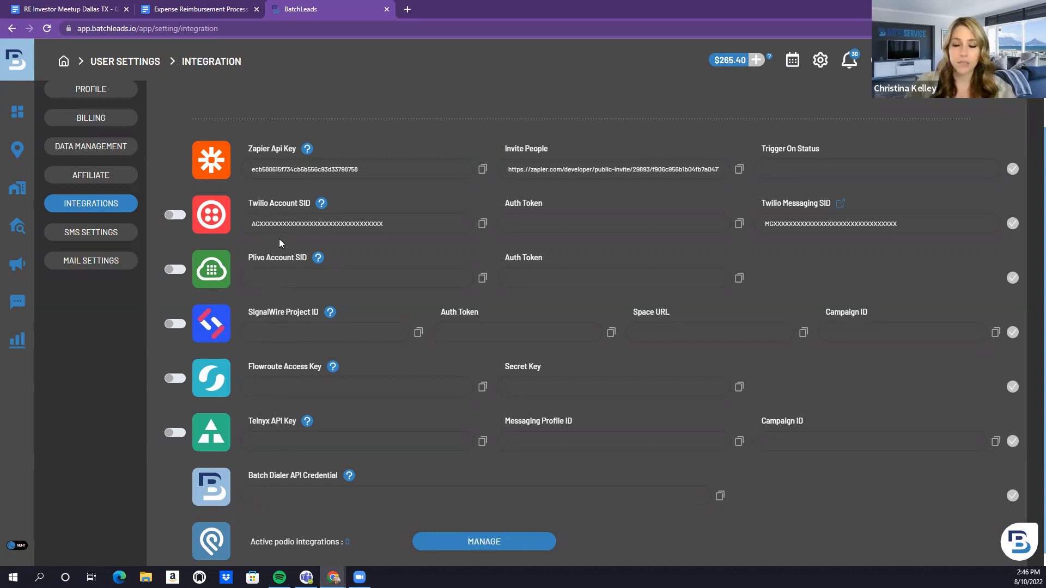
scroll(279, 238, up, 2)
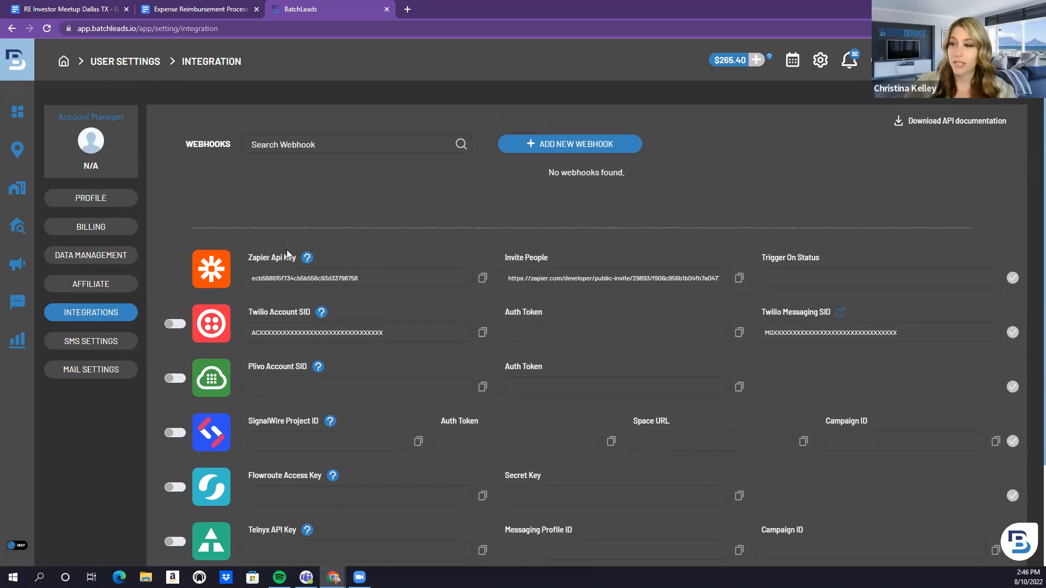
scroll(288, 252, down, 1)
scroll(289, 251, down, 2)
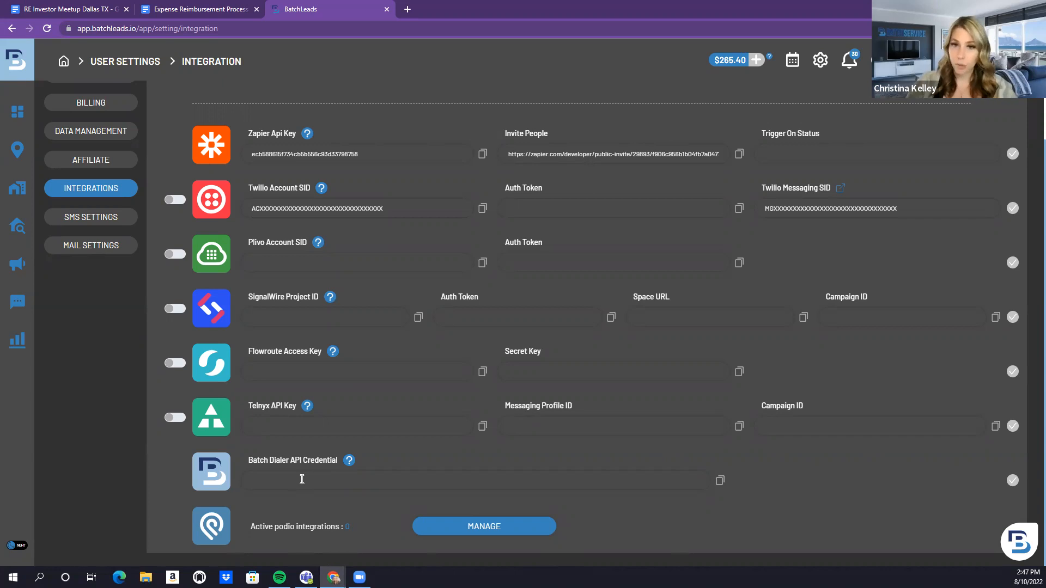
Browse the Help Center knowledge base categories from the Resource Center, then go back to the BatchLeads tab
click(1019, 543)
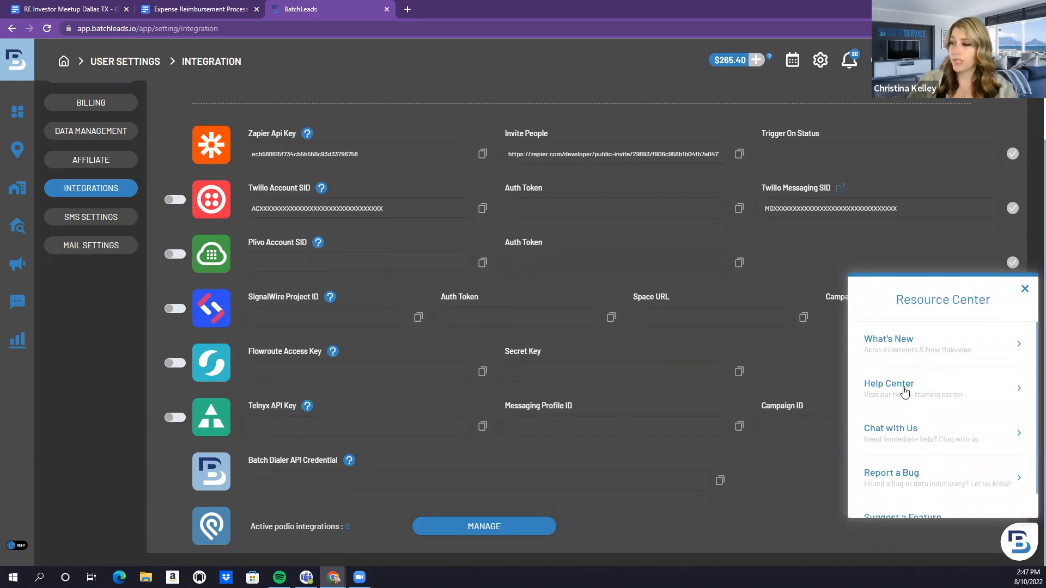
click(903, 388)
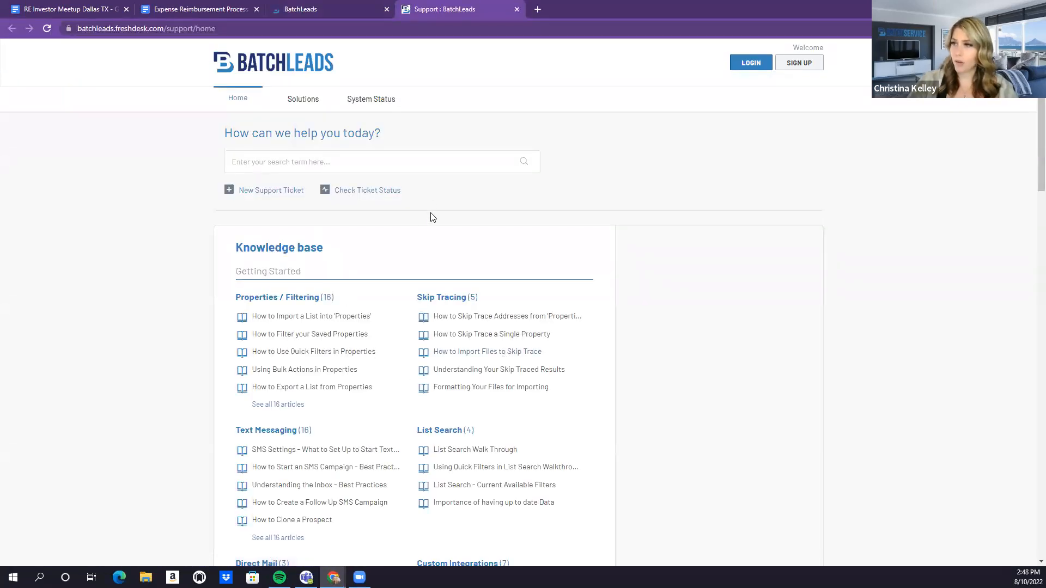
scroll(376, 258, down, 2)
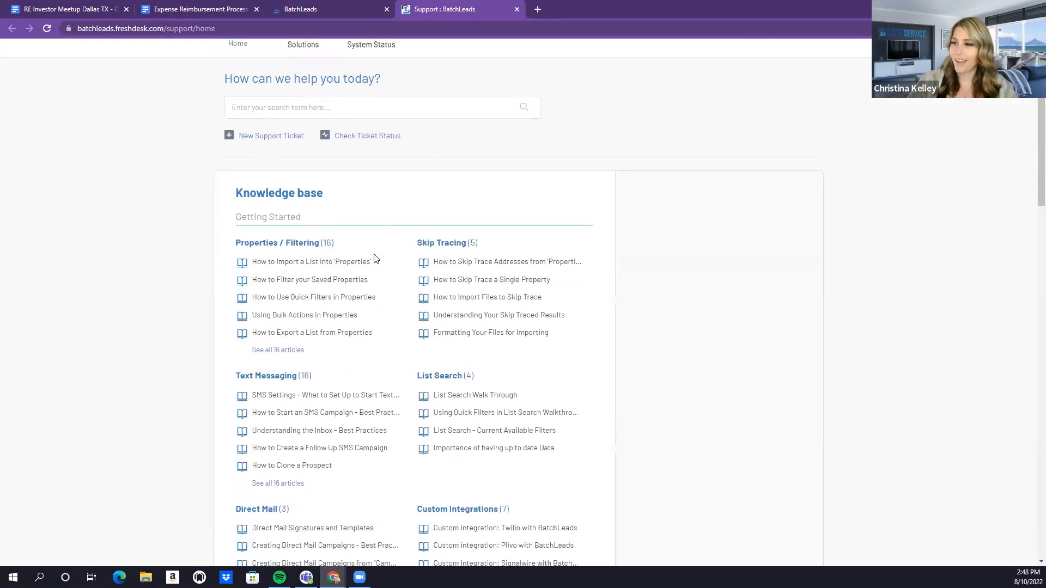
scroll(375, 258, down, 1)
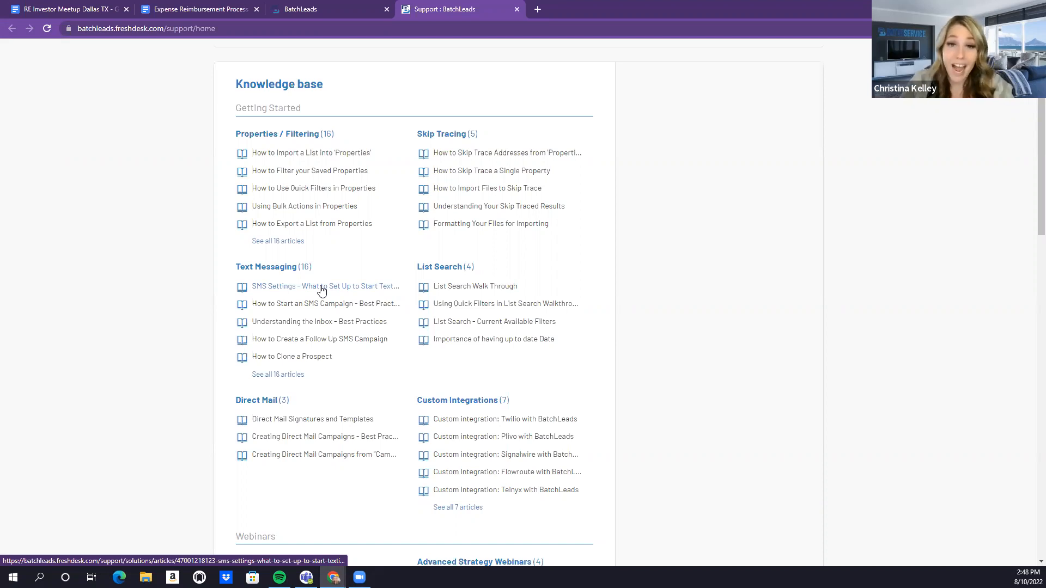
click(330, 5)
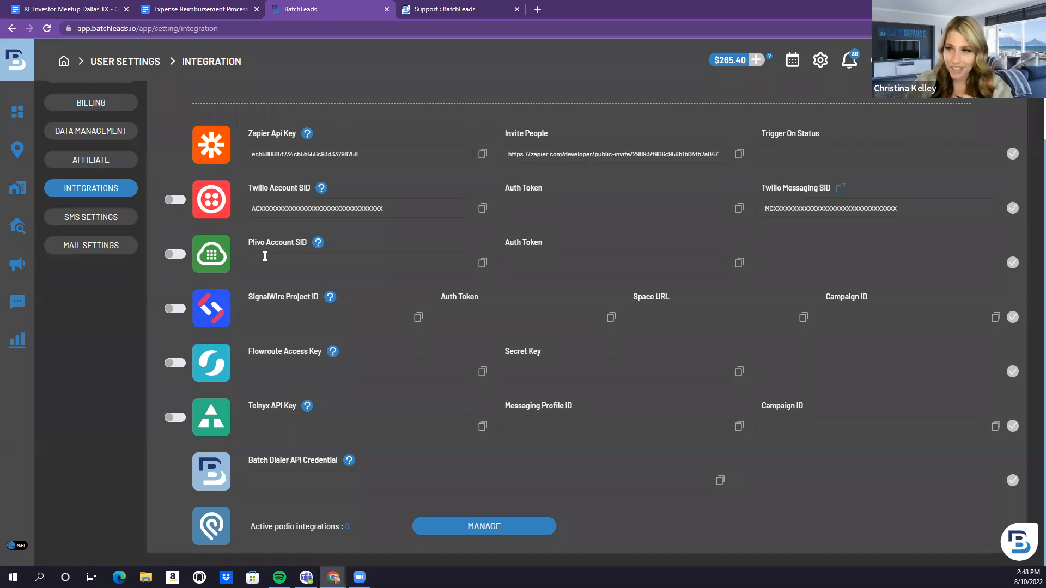
Check the seven SMS markets under SMS Settings, then view the Direct Mail Templates gallery
scroll(265, 256, up, 2)
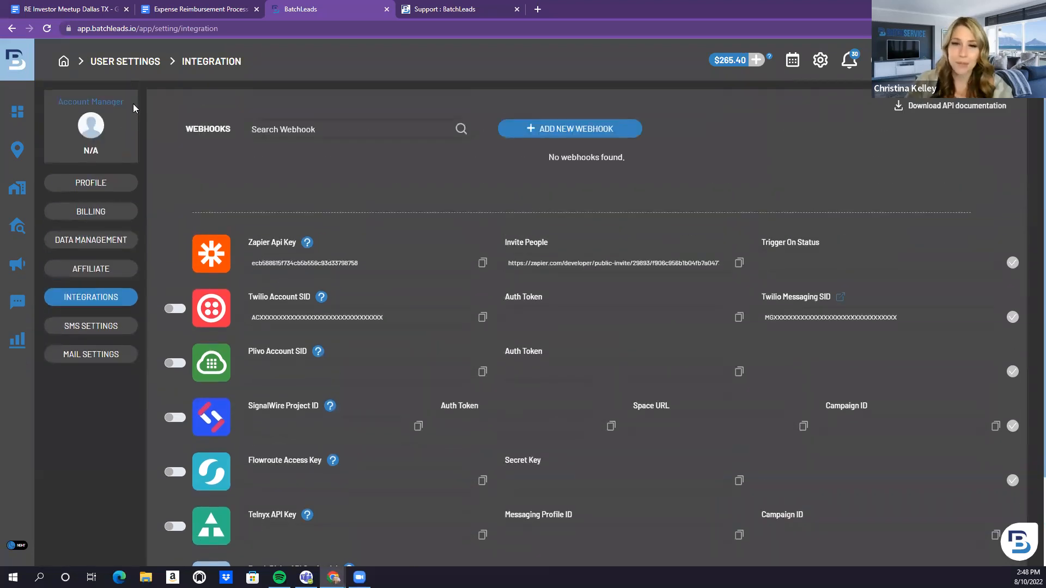
scroll(375, 285, down, 2)
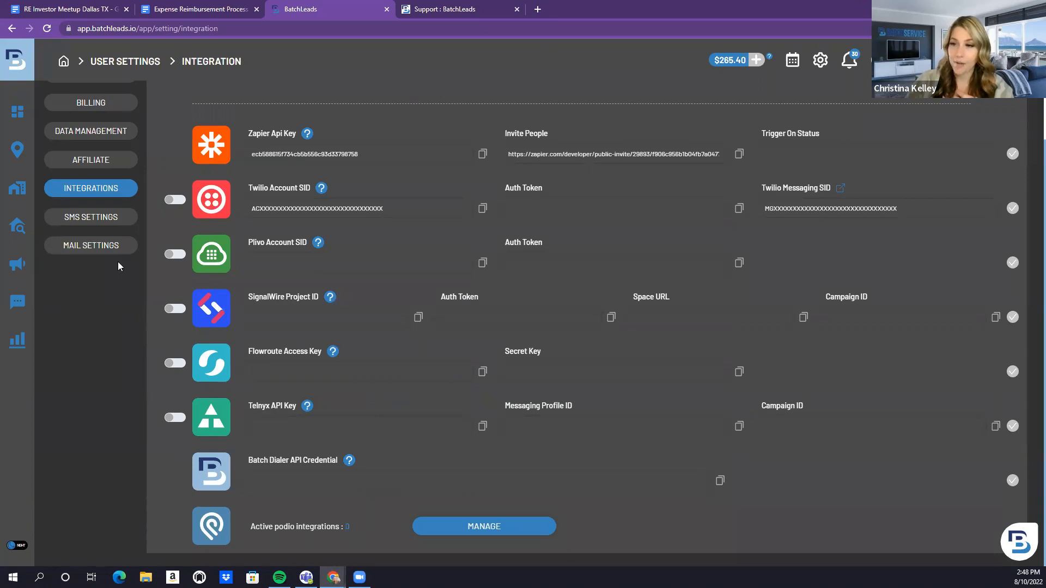
click(103, 223)
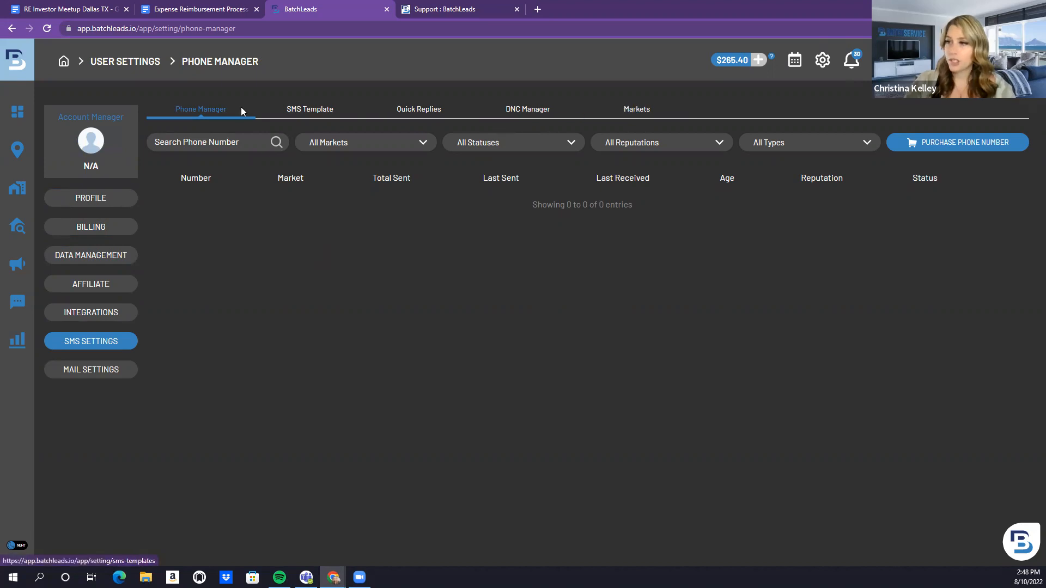
click(627, 113)
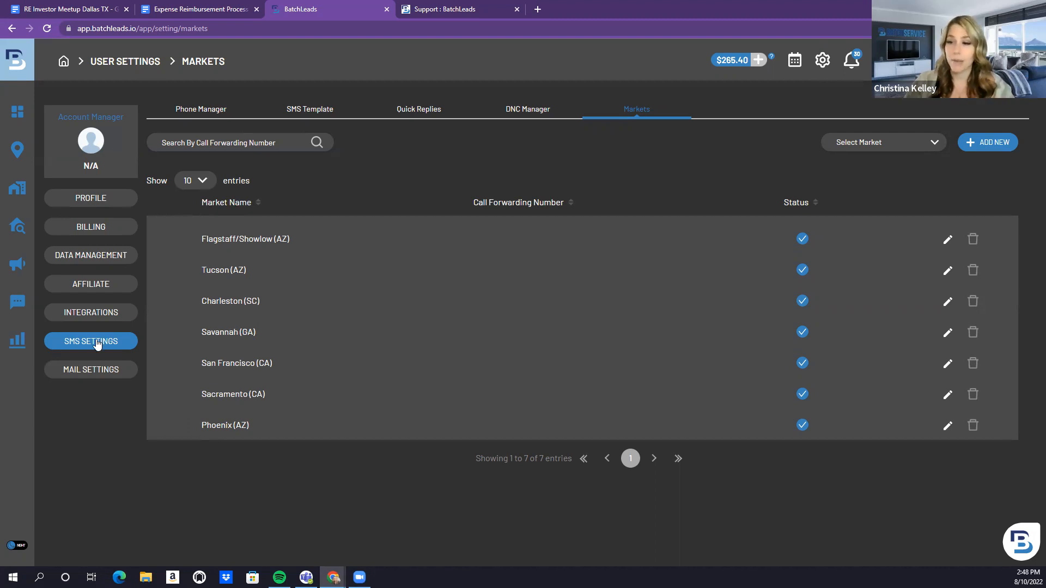
click(92, 371)
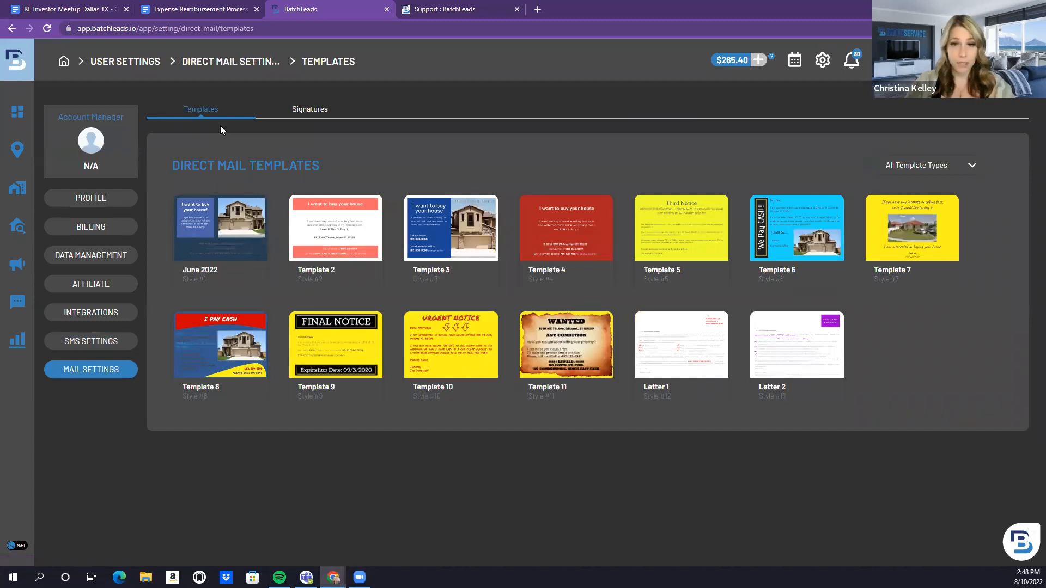
View the saved mail signatures and the blank Create Signature form, then go back to Profile
click(297, 110)
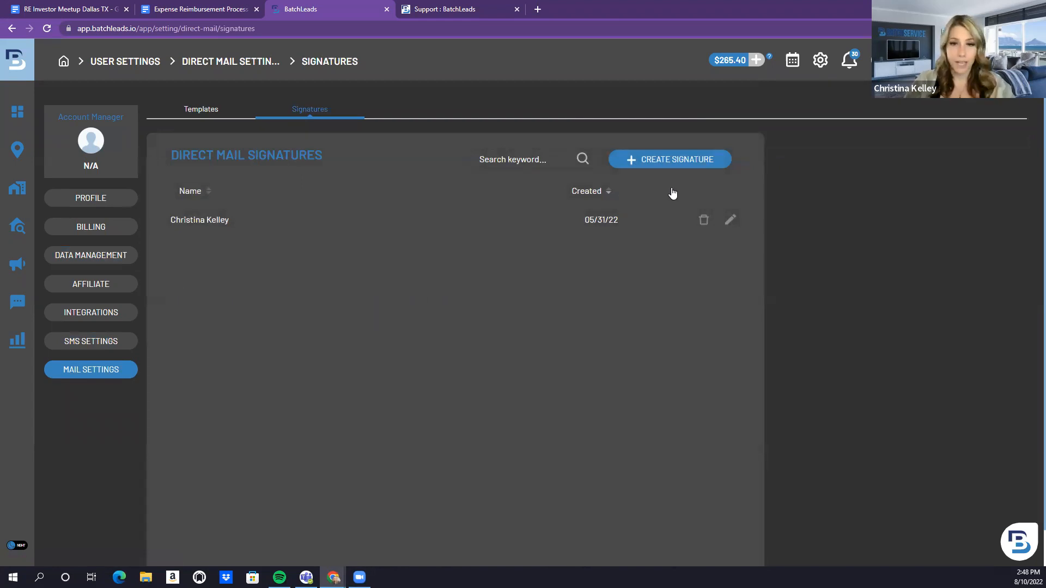
click(633, 160)
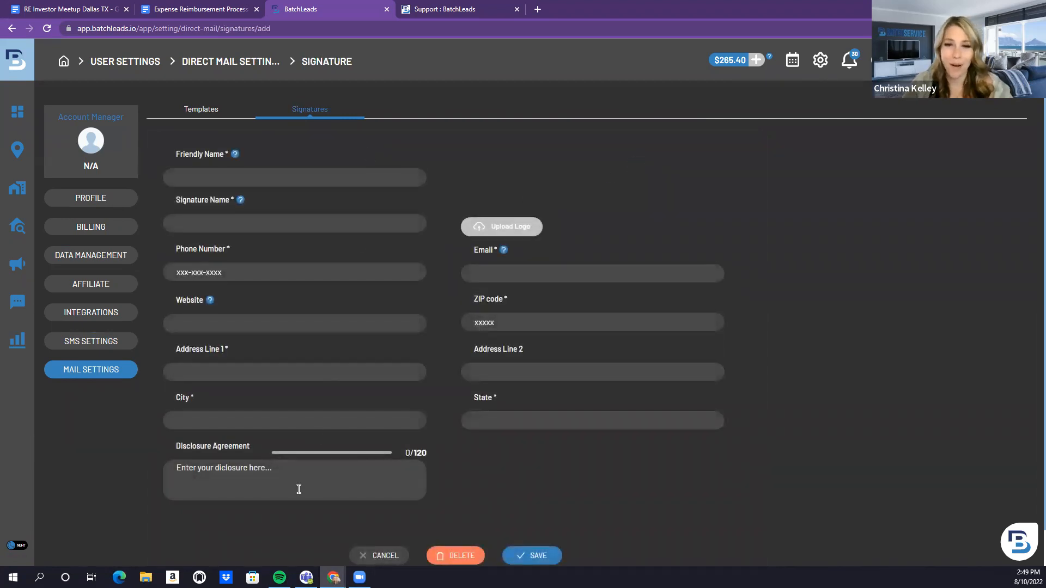
click(90, 201)
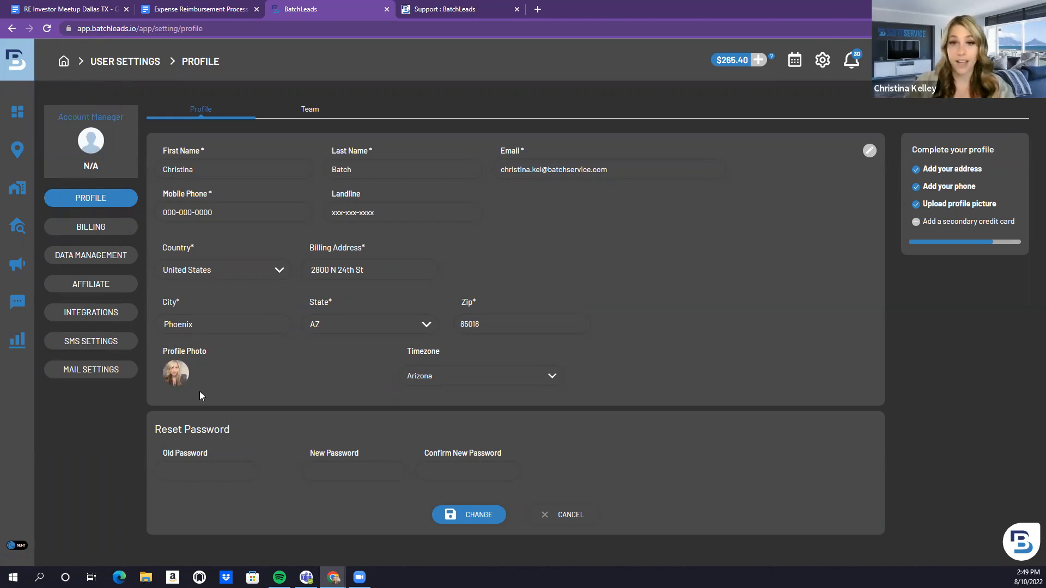
Run a List Search for Phoenix, AZ, USA, returning 448,281 properties on the satellite map
mouse_move(28, 118)
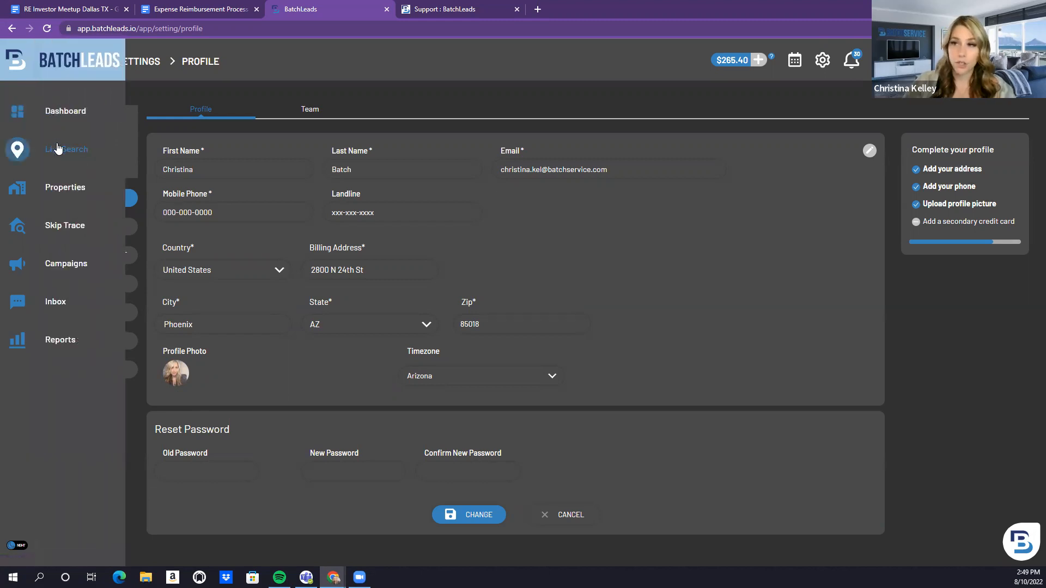
click(60, 149)
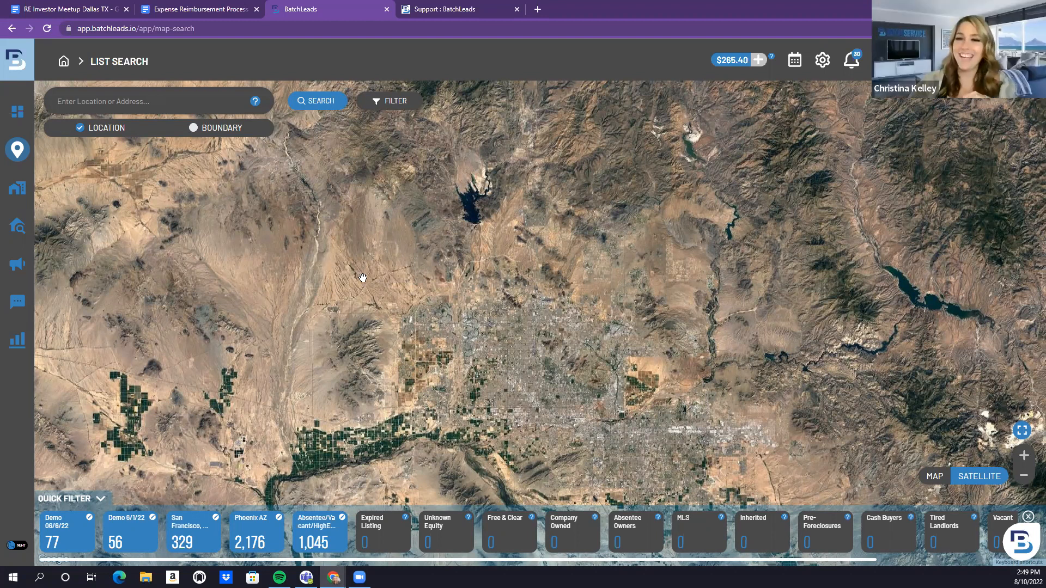
drag(444, 250, 379, 125)
click(182, 101)
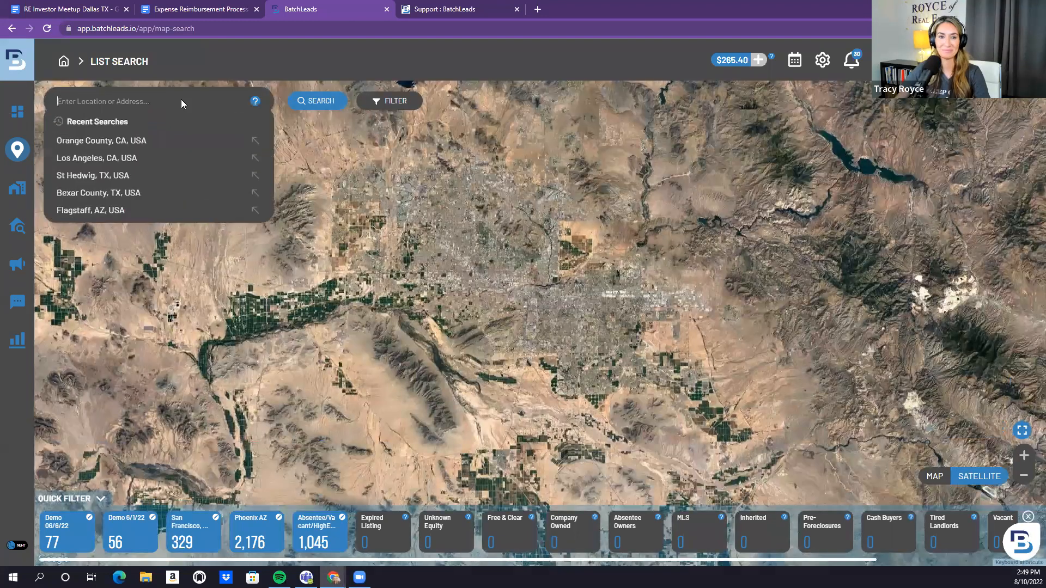
text(phoenix)
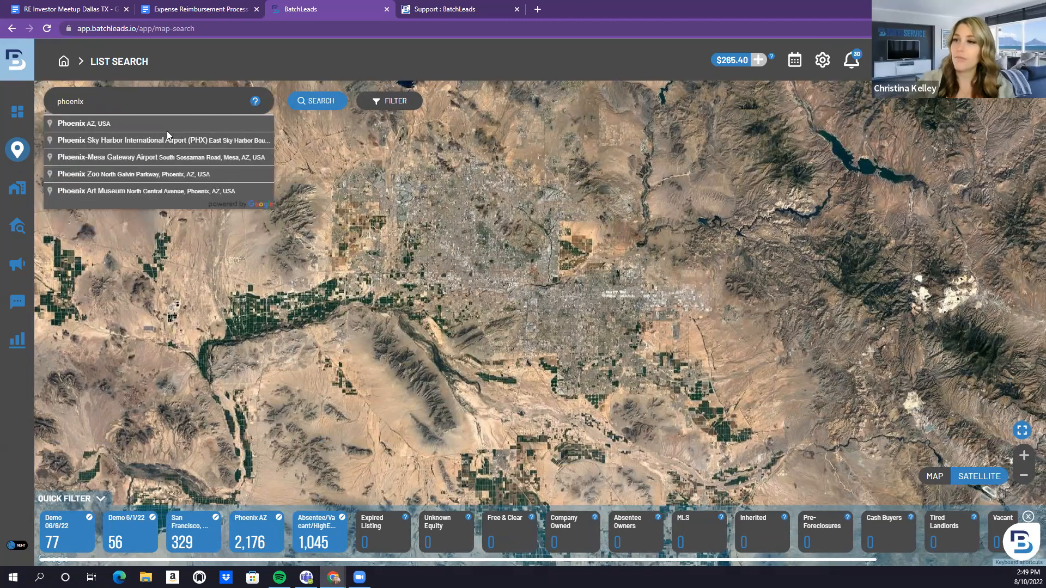
click(84, 125)
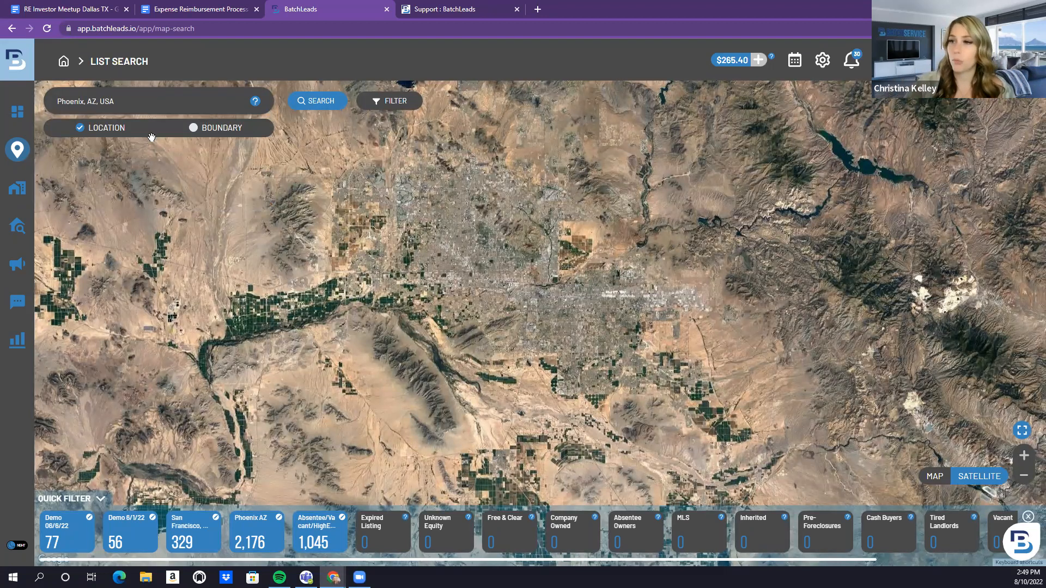
click(321, 101)
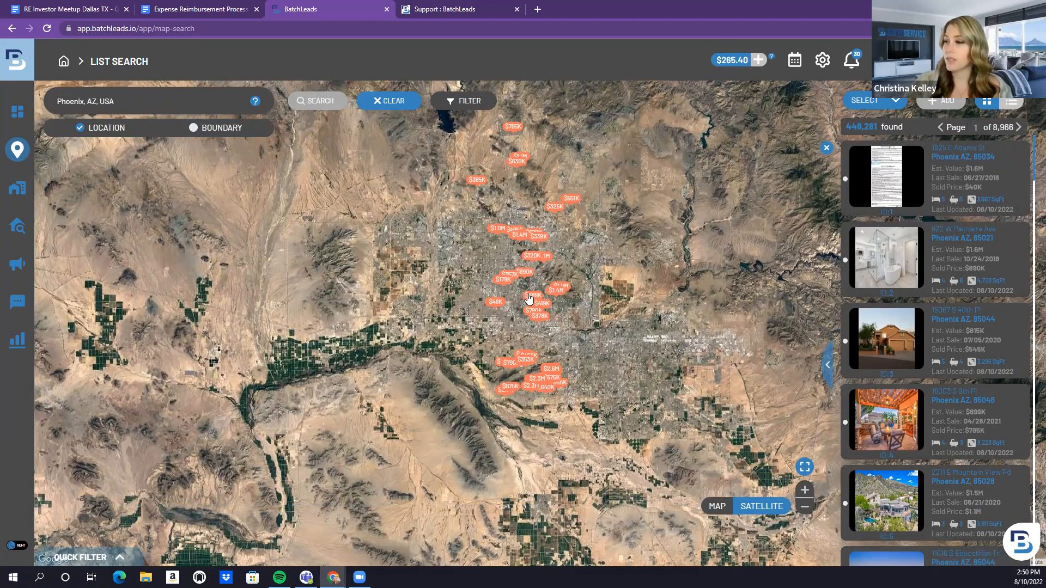
Zoom and pan the map over central Phoenix and switch the search from Location to Boundary
mouse_move(527, 295)
scroll(528, 295, up, 1)
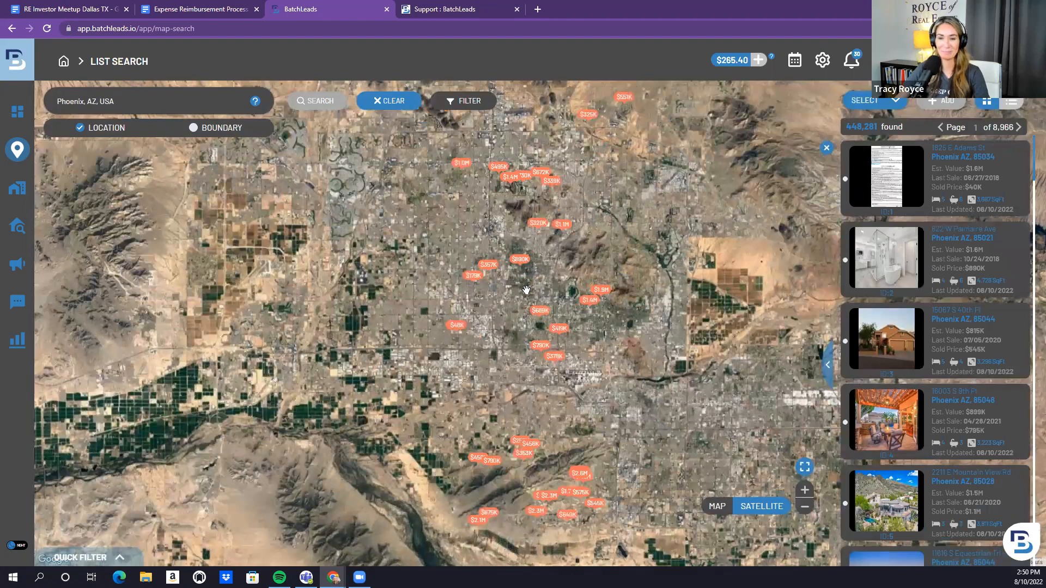
scroll(527, 289, up, 1)
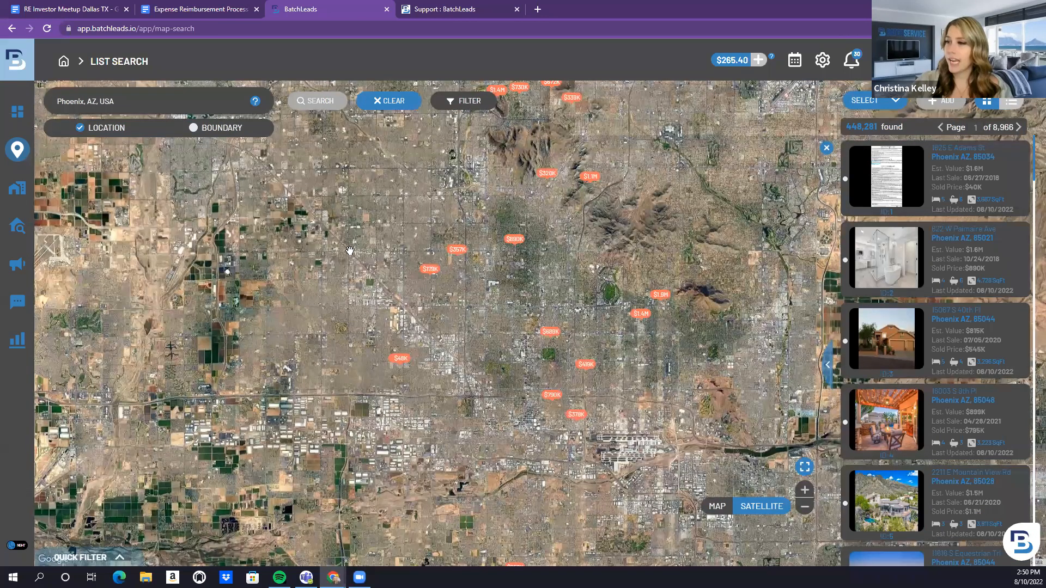
drag(350, 250, 319, 168)
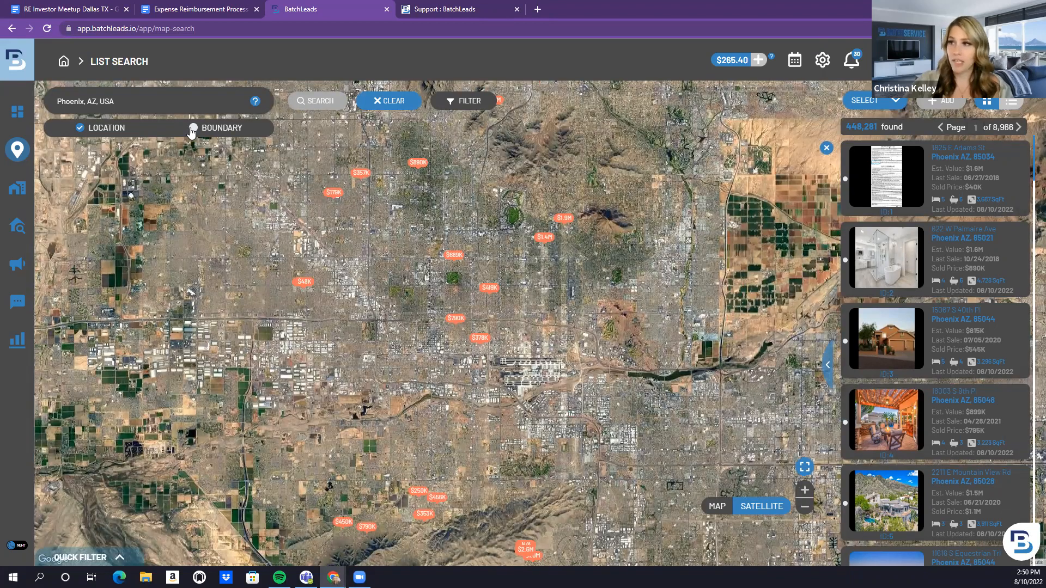
click(193, 129)
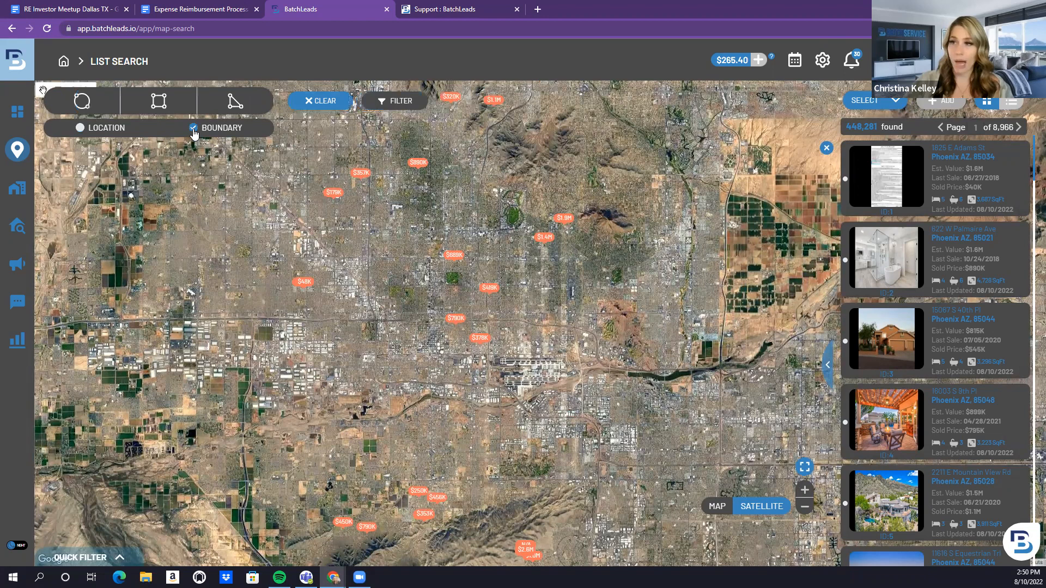
Zoom into central Phoenix; the unfinished polygon fails needing at least 3 coordinates
click(231, 104)
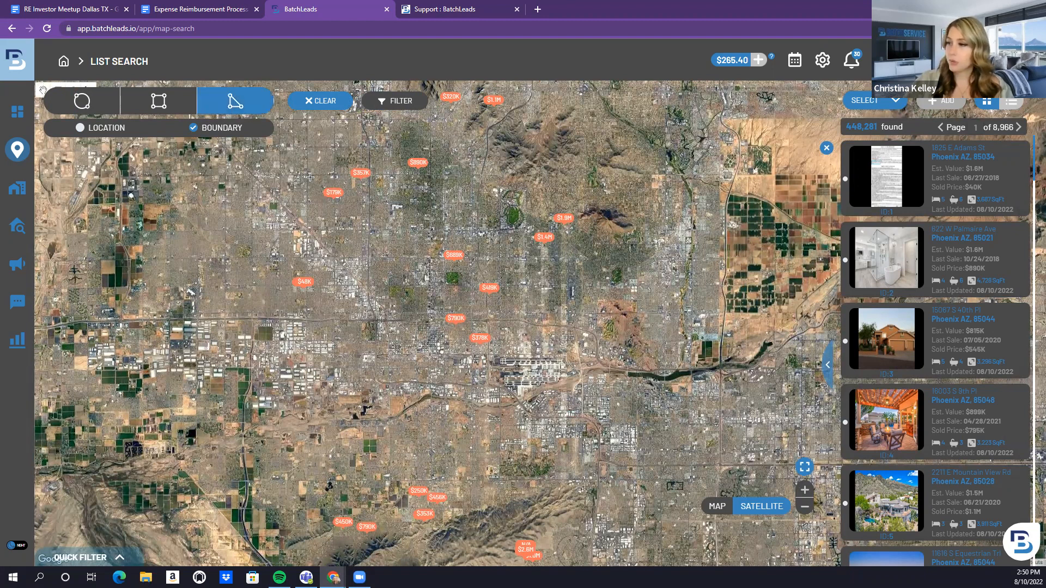
scroll(415, 269, up, 1)
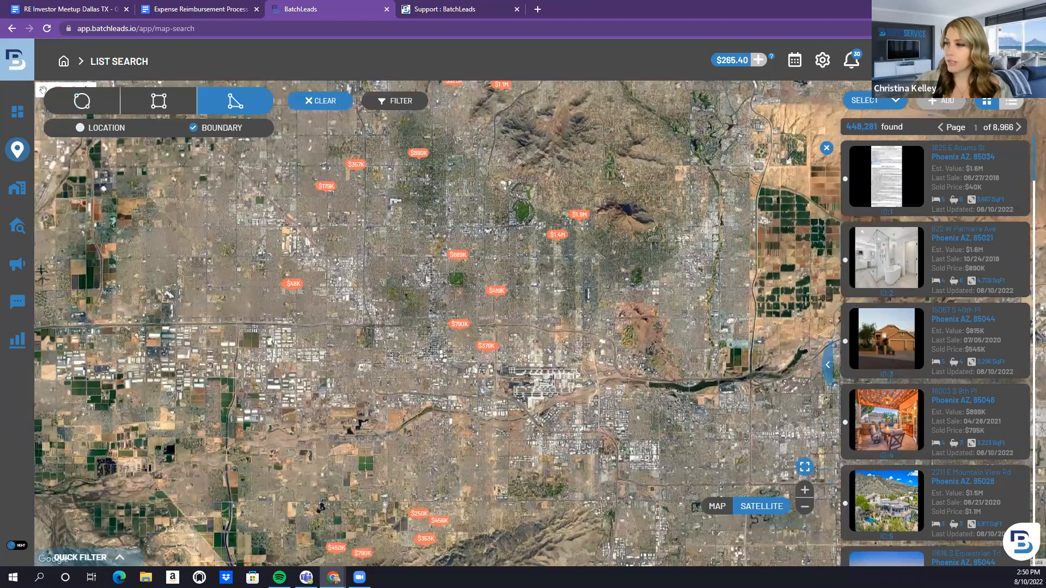
scroll(474, 197, up, 3)
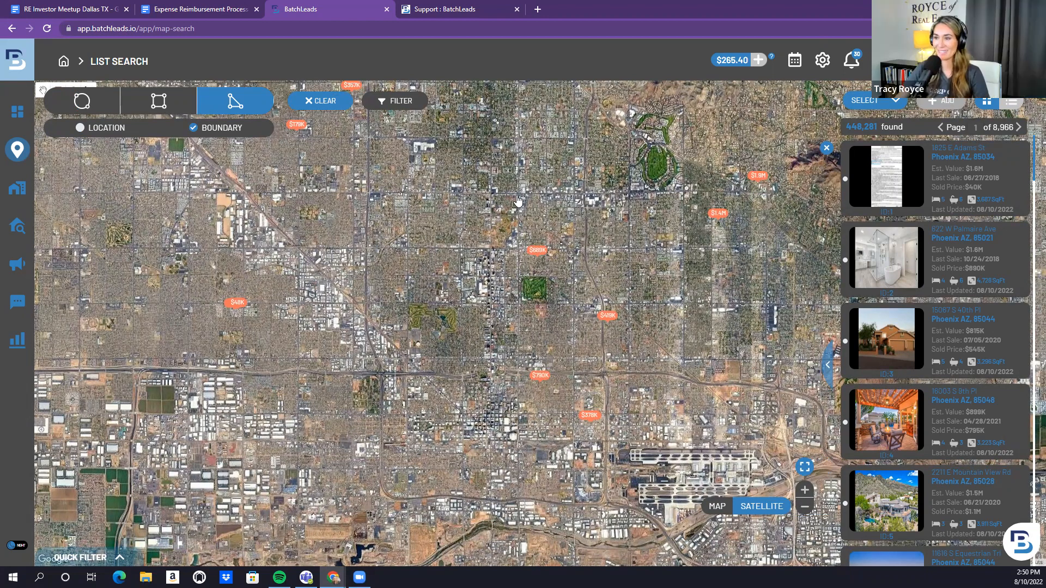
click(517, 201)
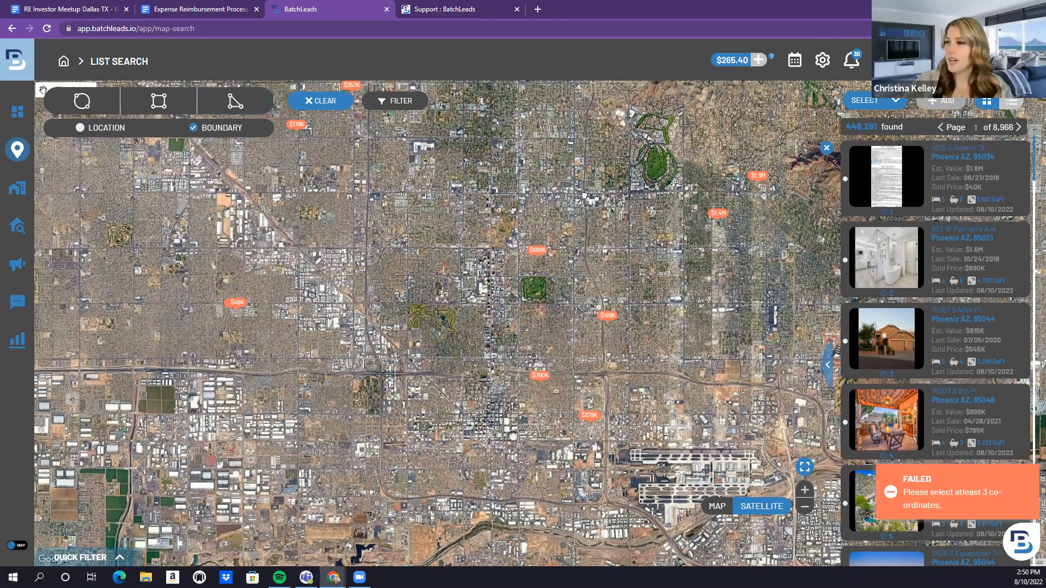
drag(584, 196, 586, 219)
drag(489, 233, 353, 186)
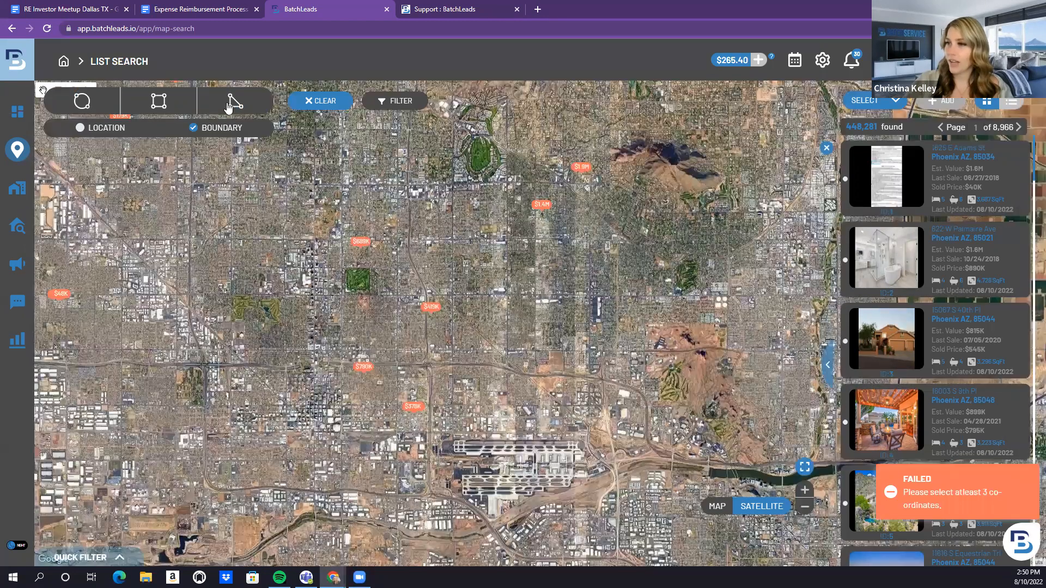
Outline a central Phoenix area with a polygon, narrowing results to 5,343 properties, then open Filter
click(230, 104)
mouse_move(286, 296)
mouse_down()
mouse_move(421, 299)
mouse_move(304, 292)
mouse_up()
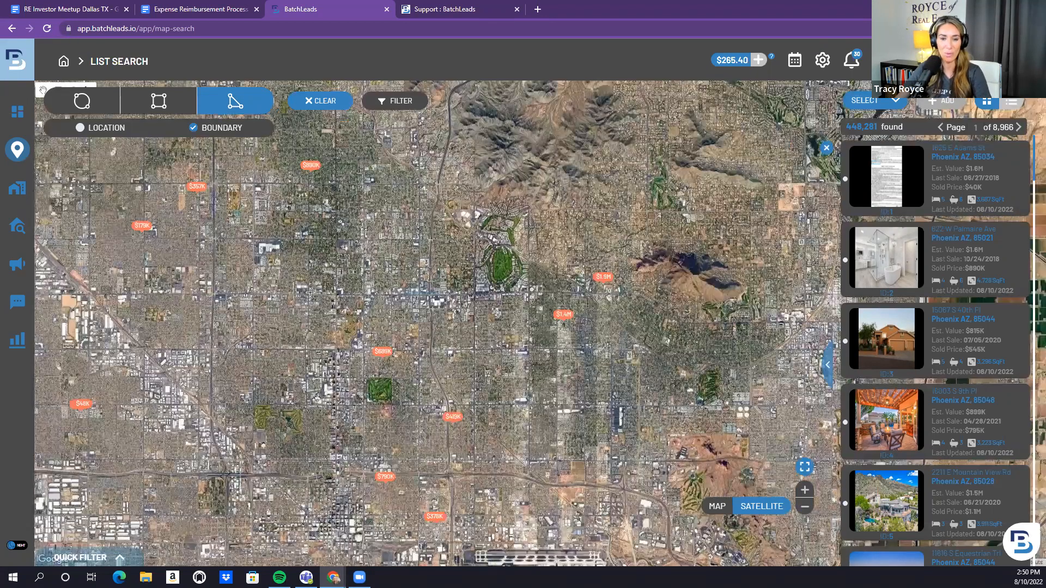
click(309, 293)
click(305, 401)
click(420, 408)
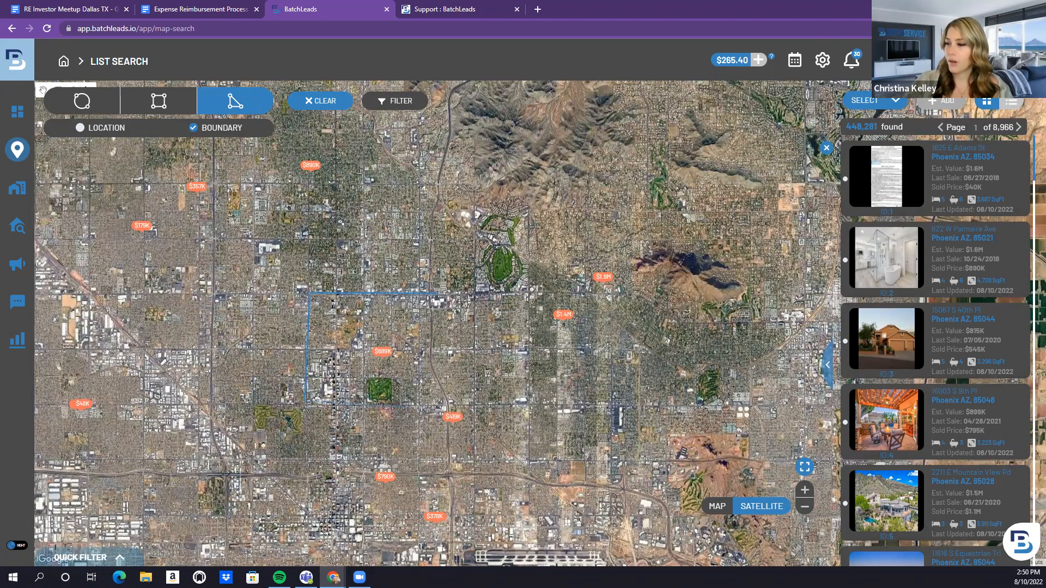
click(421, 351)
click(363, 348)
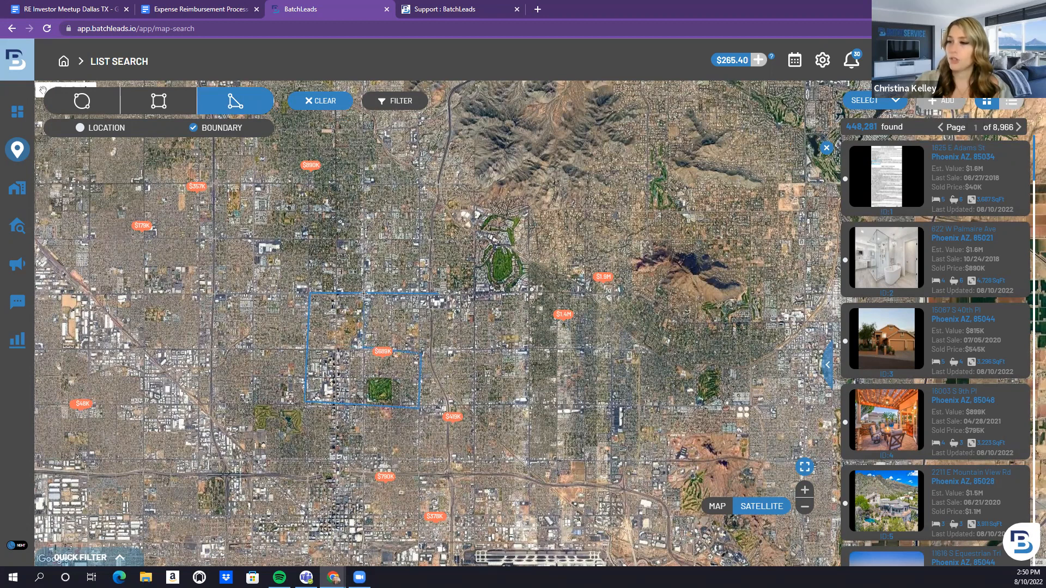
click(364, 294)
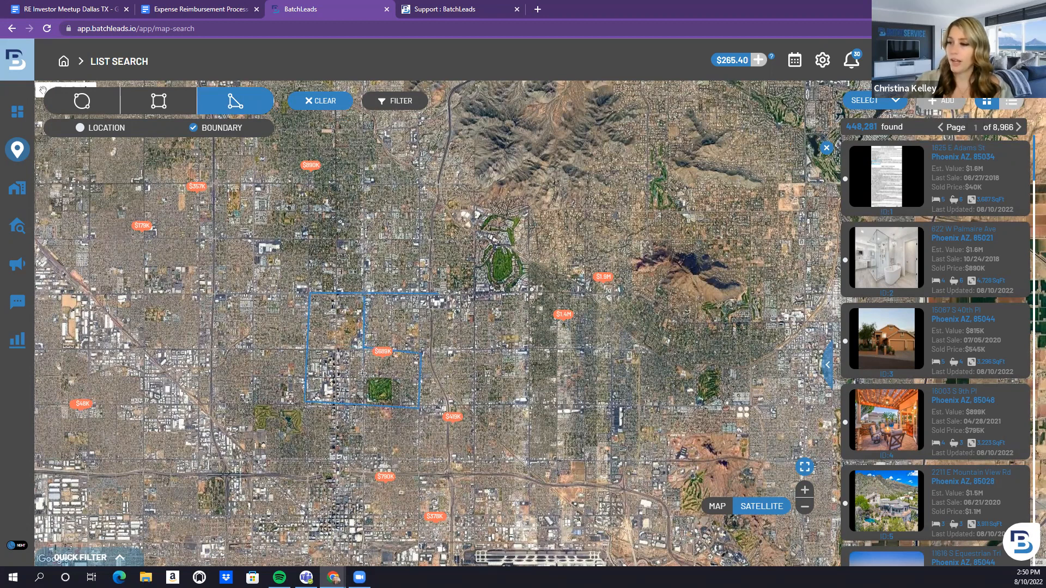
click(366, 291)
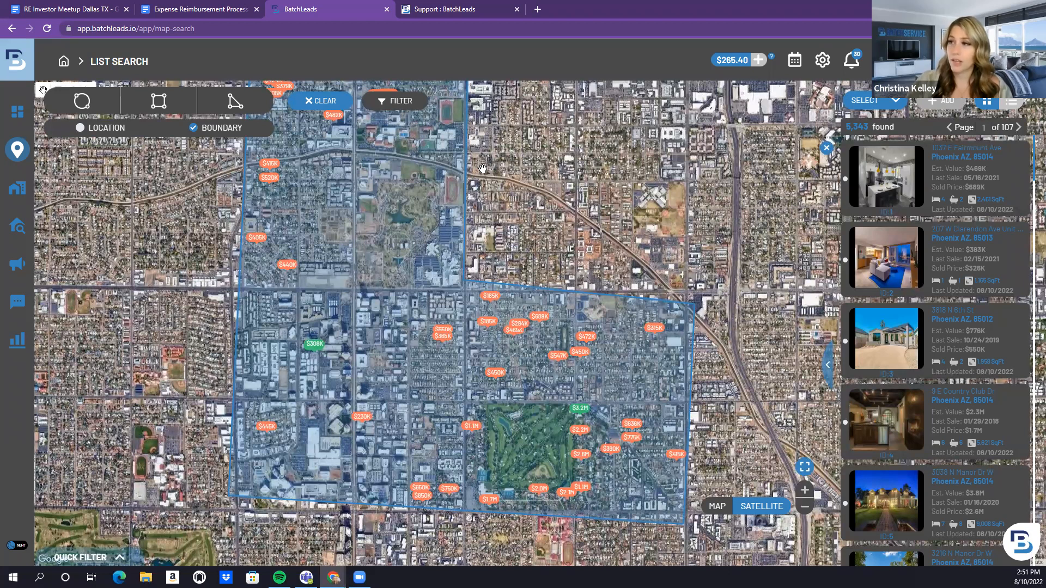
click(403, 102)
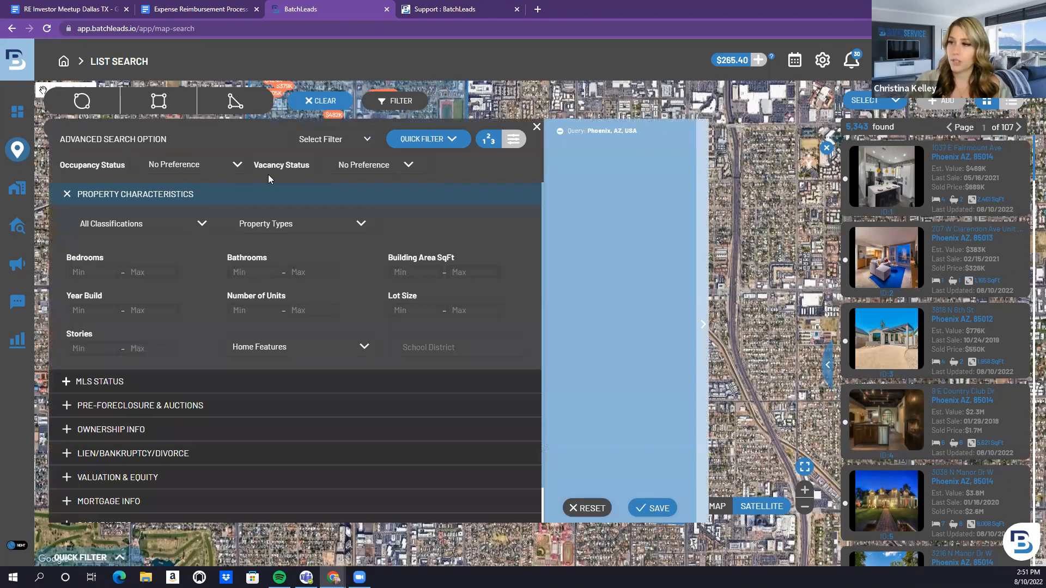
Filter to absentee owners, both in state and out of state, with vacant properties
click(223, 166)
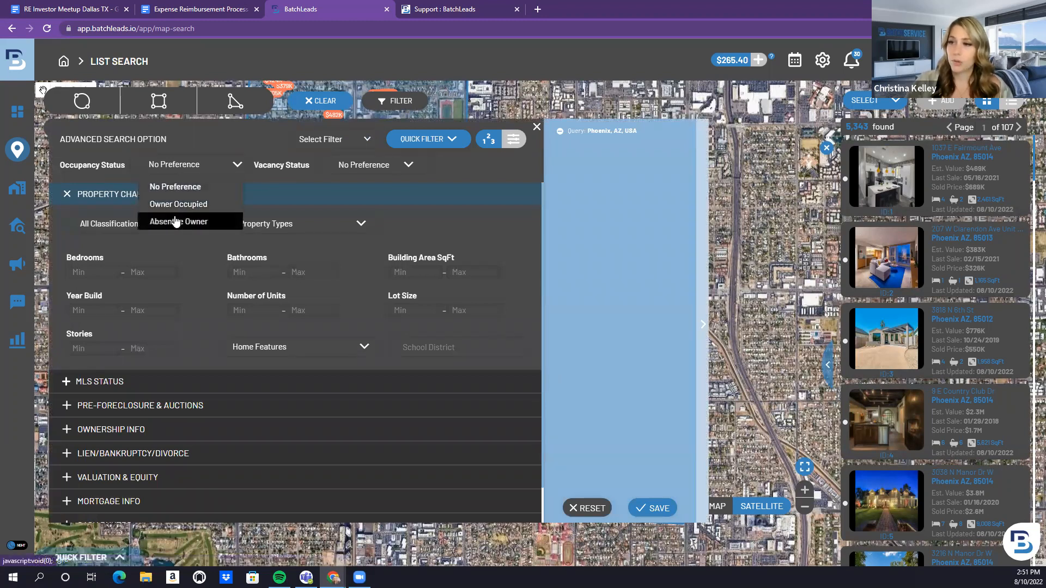
click(175, 221)
click(155, 238)
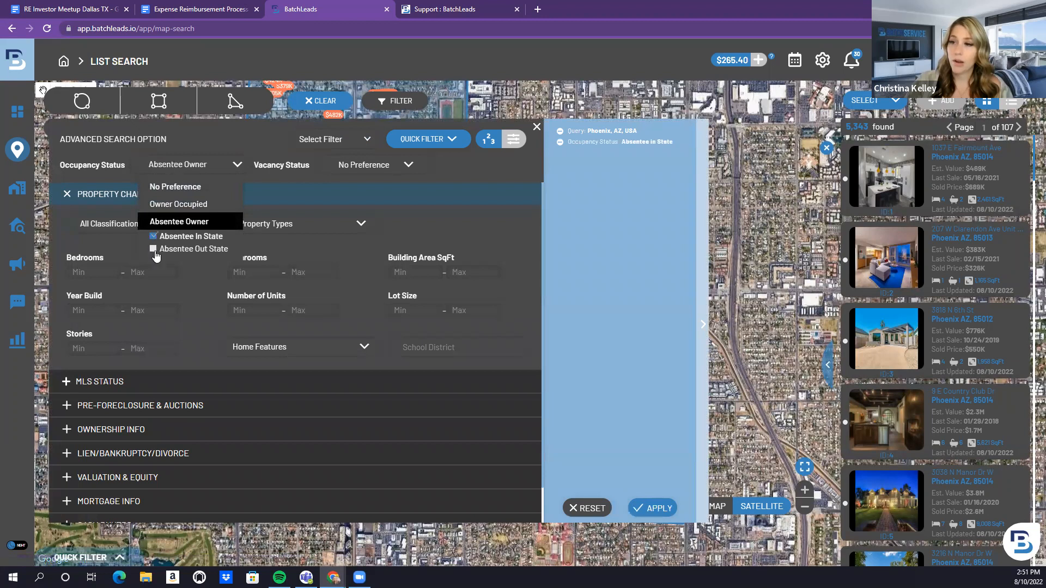
click(155, 250)
click(380, 168)
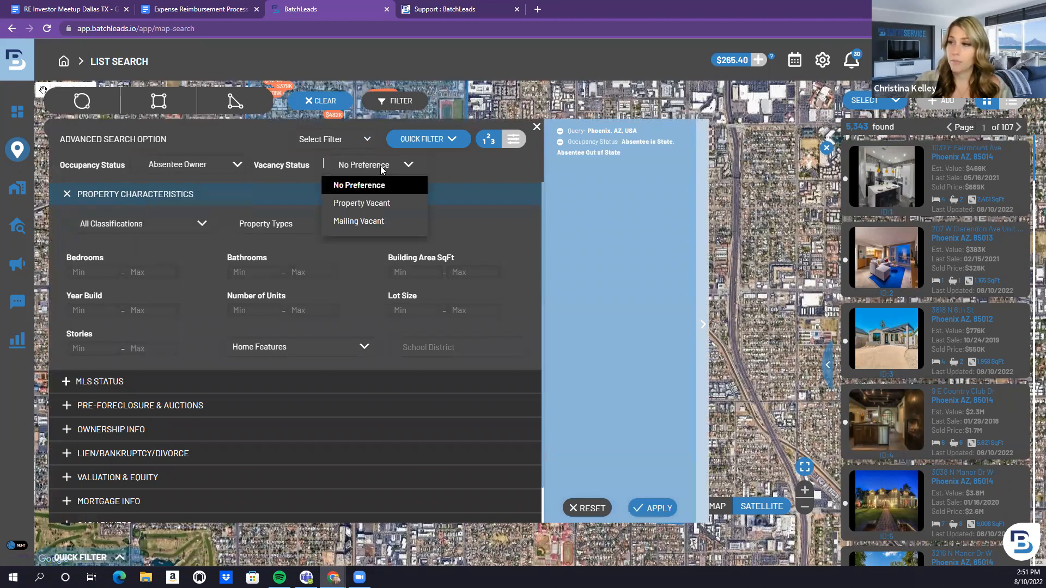
click(365, 204)
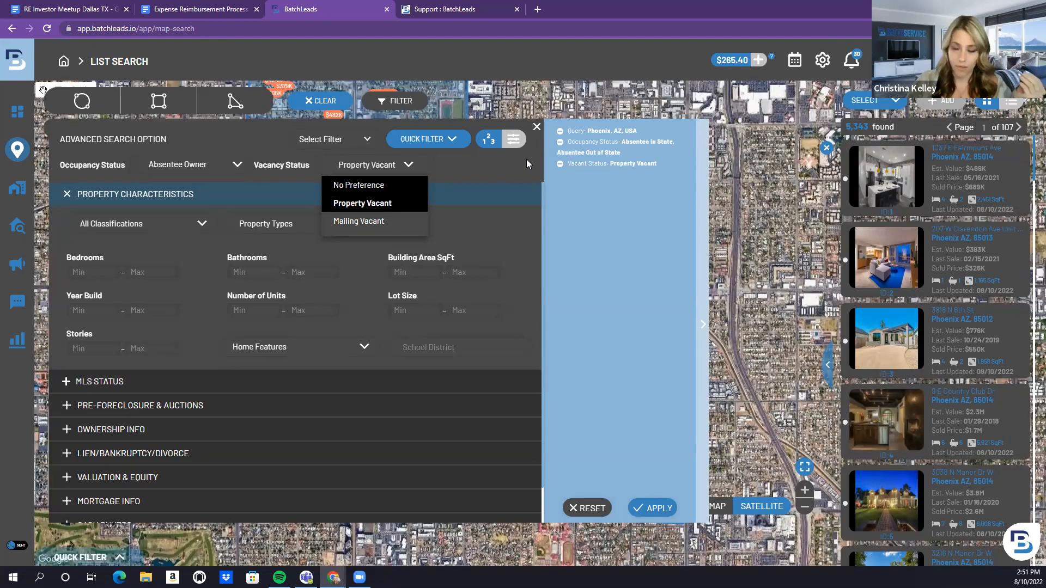
Restrict results to Residential Single-Family homes that are not on the MLS market
click(178, 225)
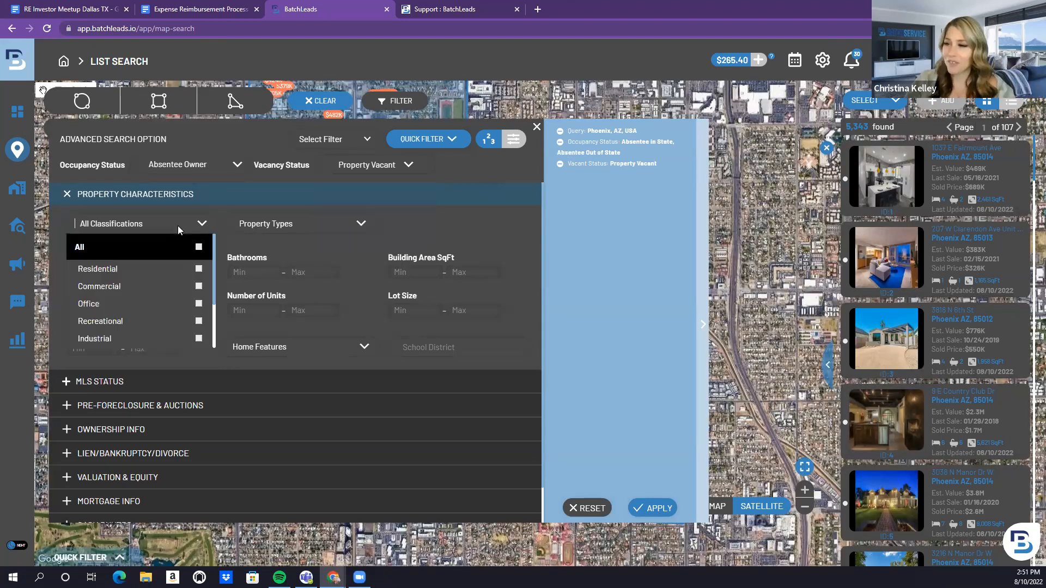
click(199, 272)
click(301, 223)
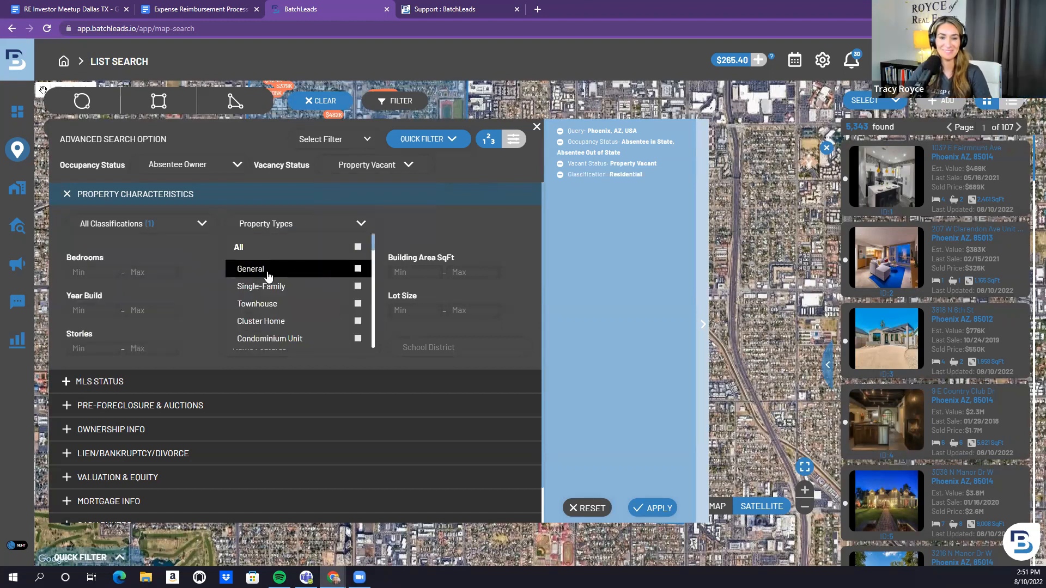
click(357, 286)
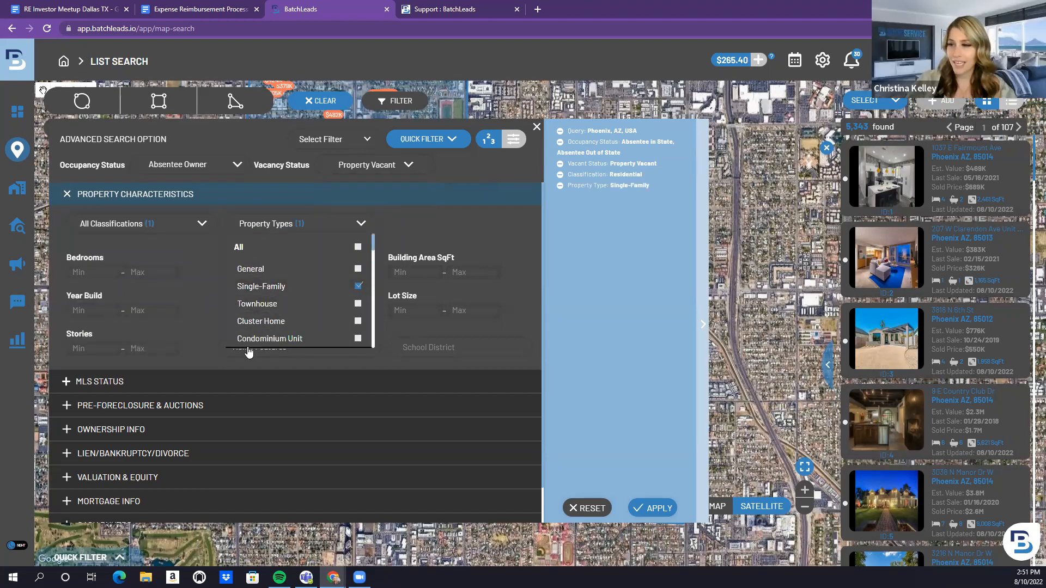
click(289, 376)
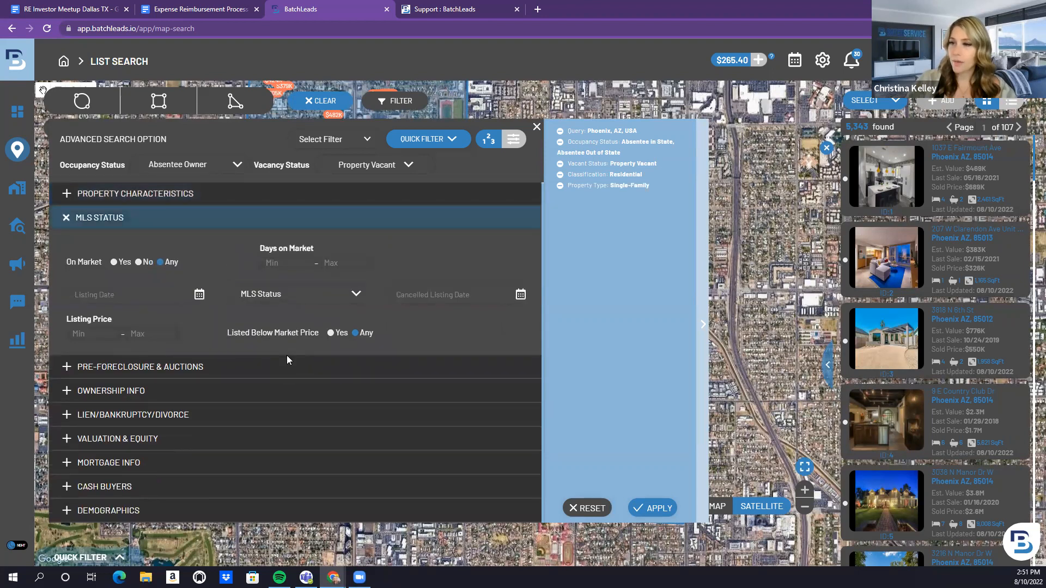
click(139, 263)
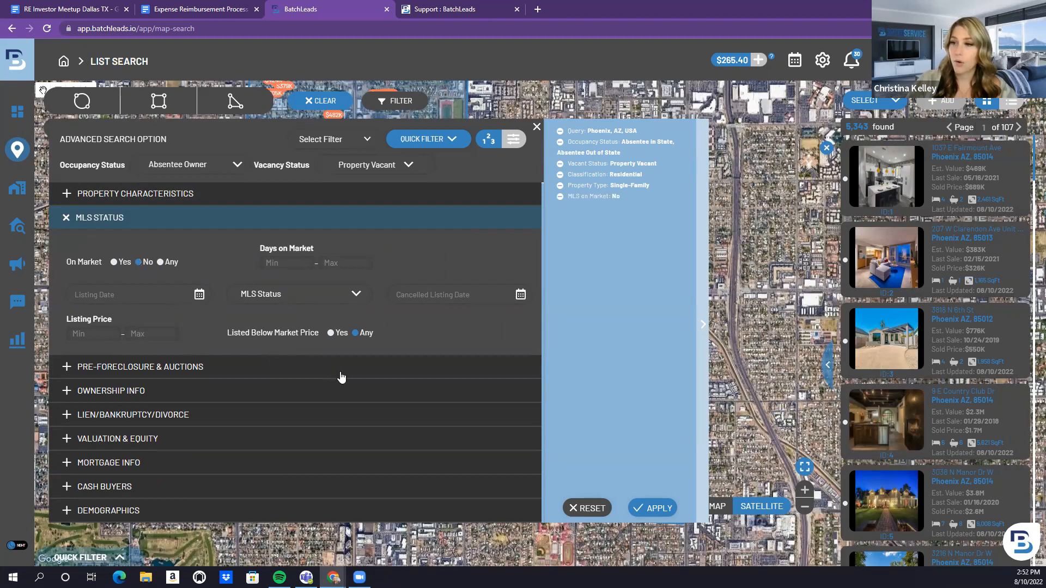
Apply the filters and frame the Phoenix boundary on the map to see its 11 properties
click(649, 510)
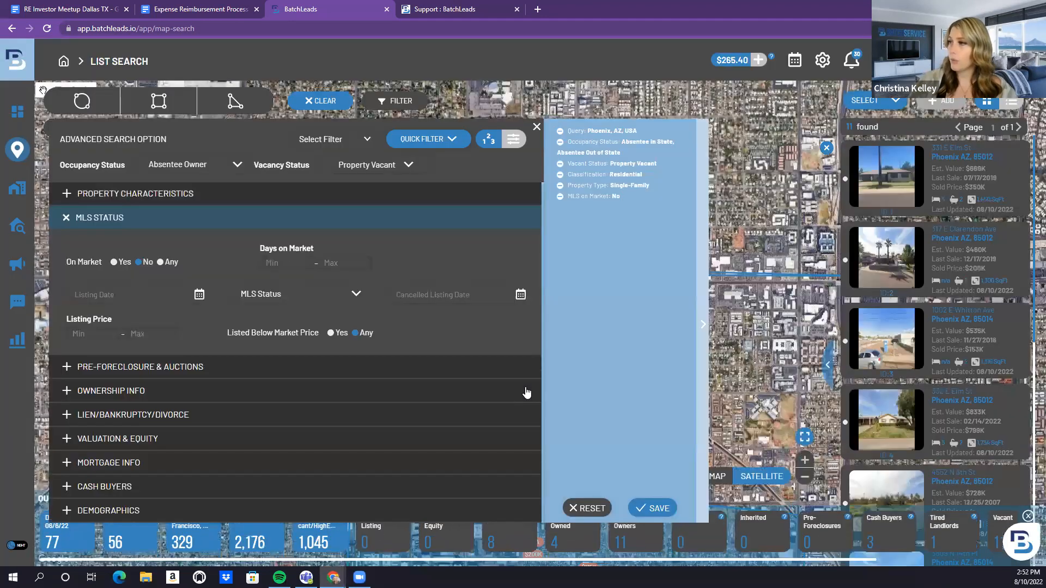
click(537, 129)
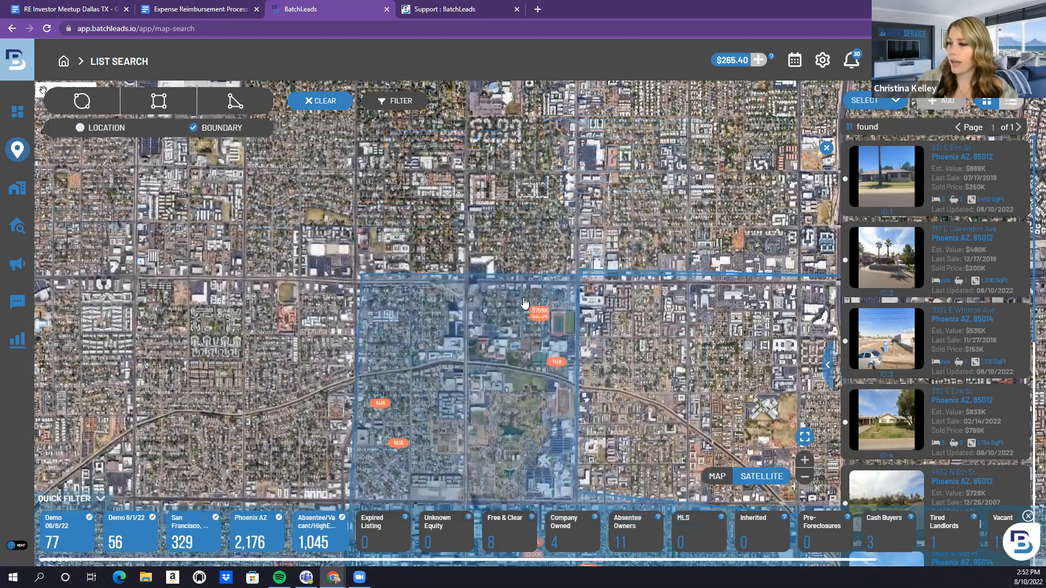
scroll(515, 287, down, 1)
drag(576, 351, 470, 212)
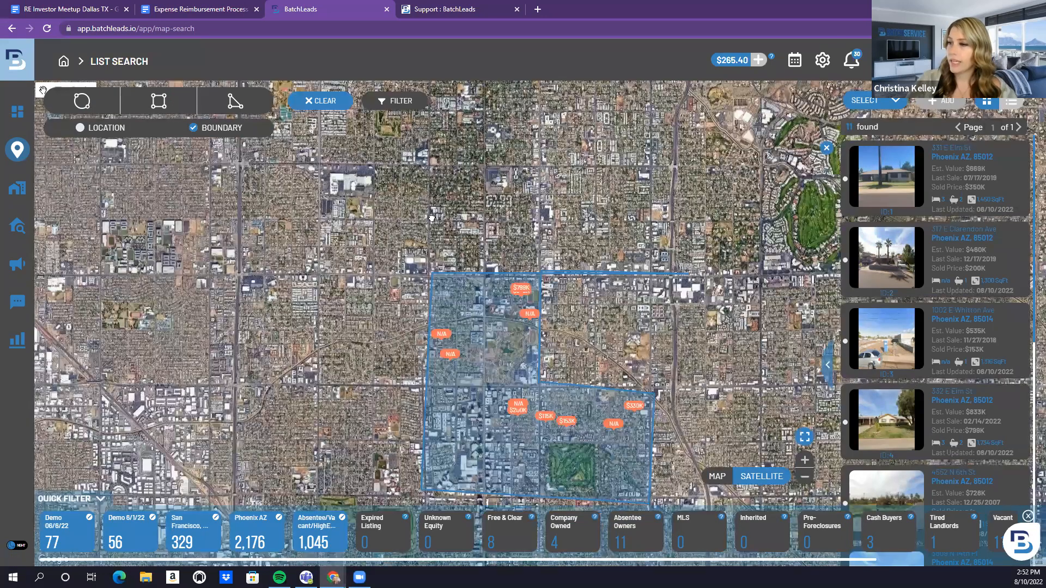
drag(377, 248, 289, 286)
mouse_move(384, 335)
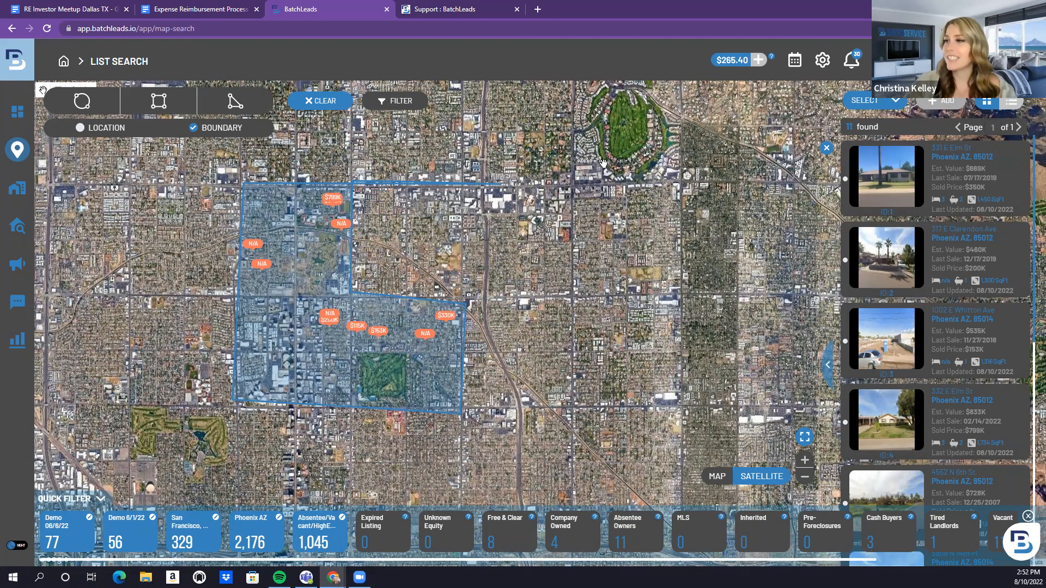
Reopen the advanced filters and expand the Pre-Foreclosure & Auctions section
click(402, 105)
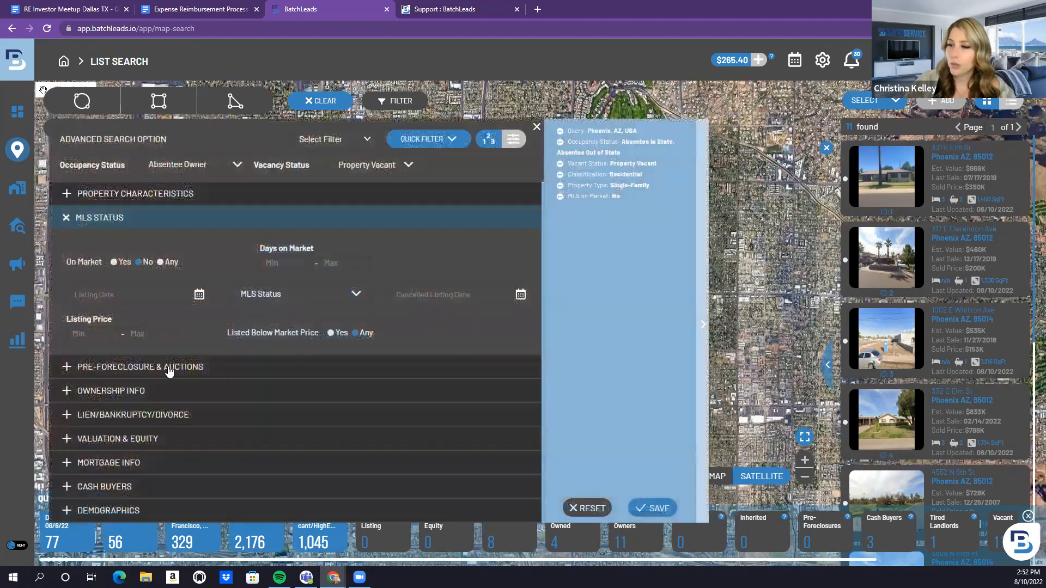
click(67, 367)
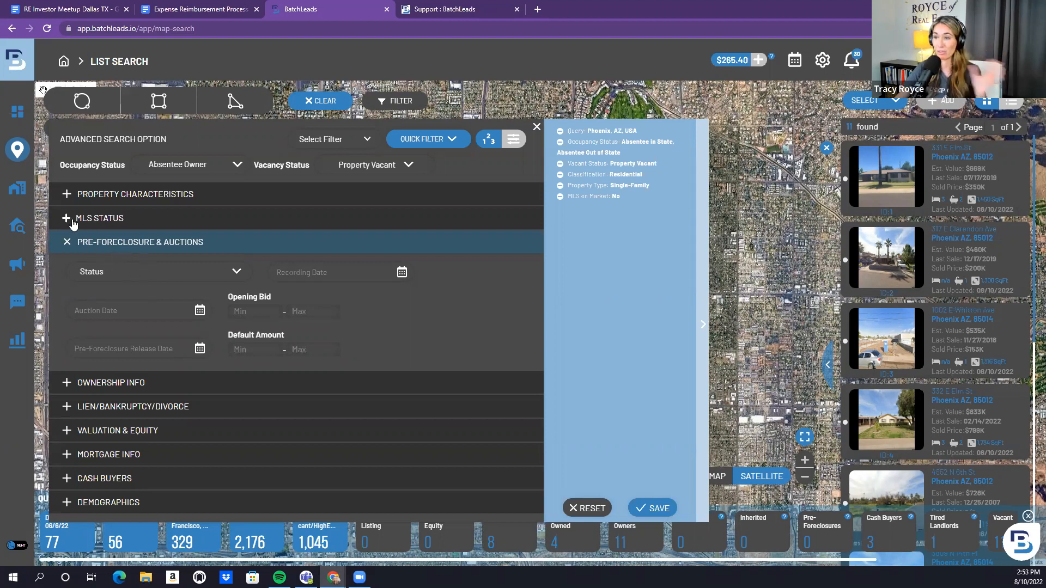
Remove the not-on-market and vacant conditions, then expand the Lien/Bankruptcy/Divorce filters
click(561, 196)
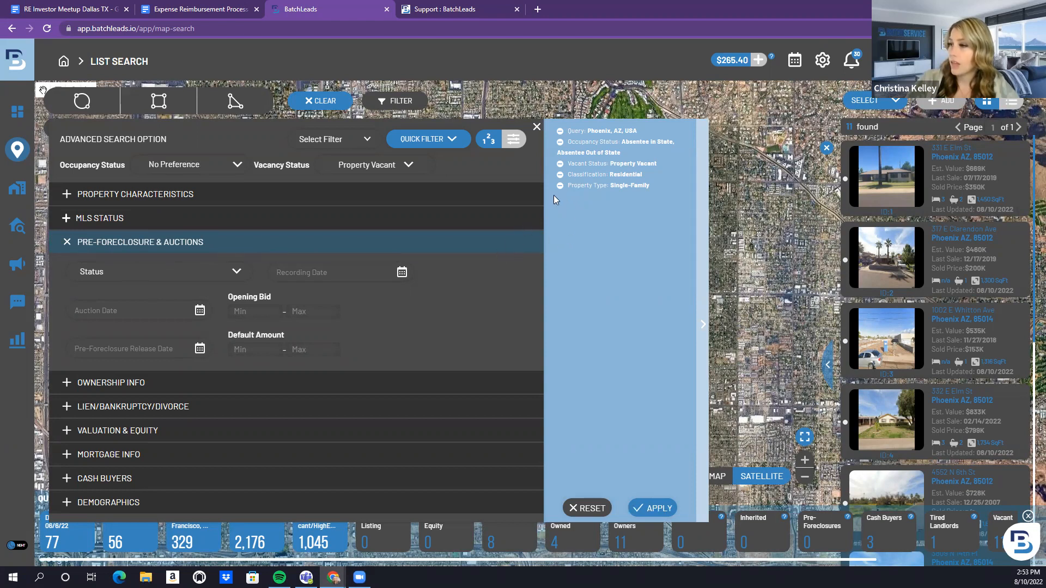
click(560, 165)
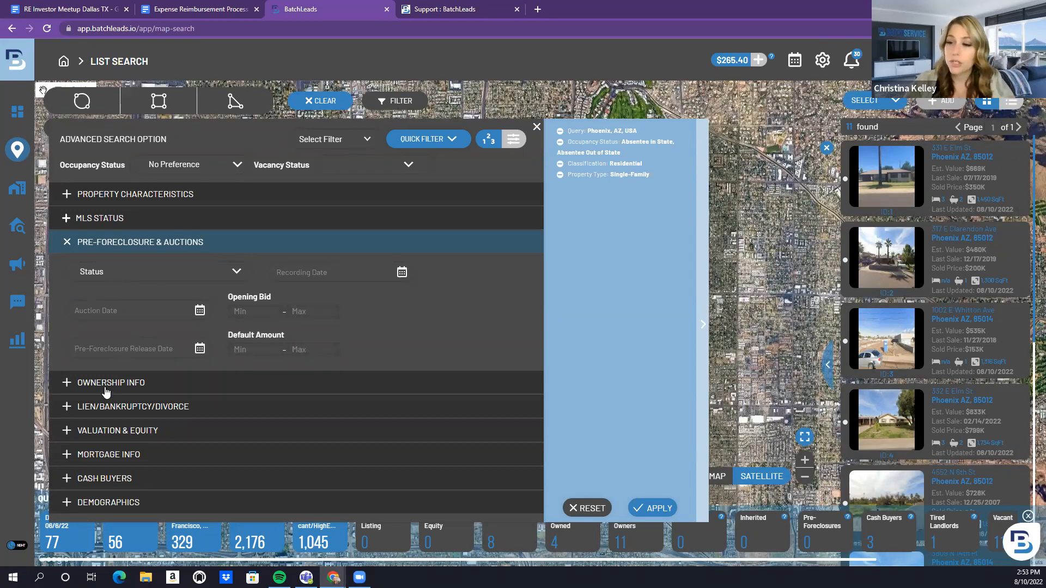
click(78, 385)
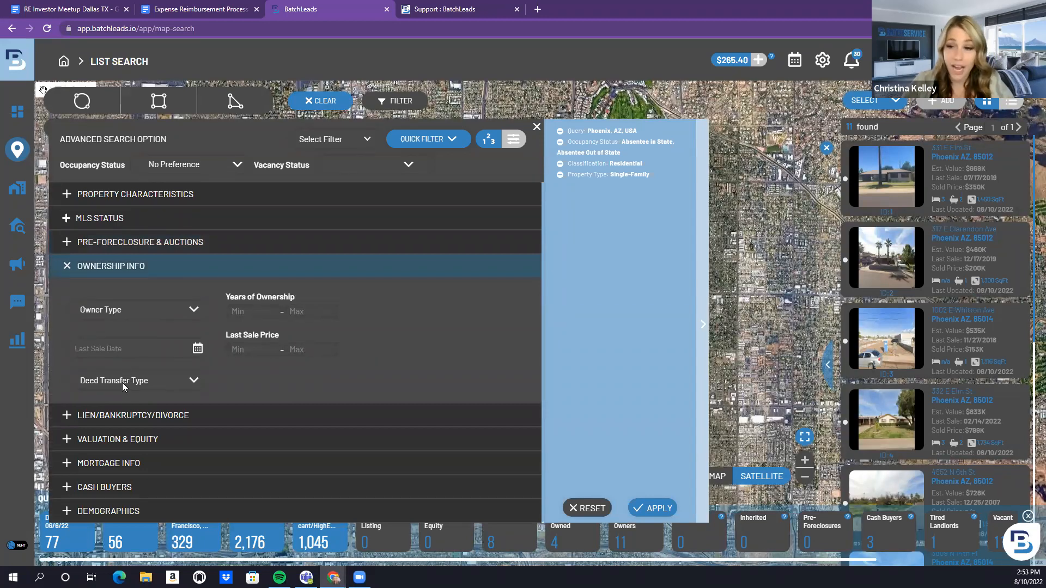
click(66, 416)
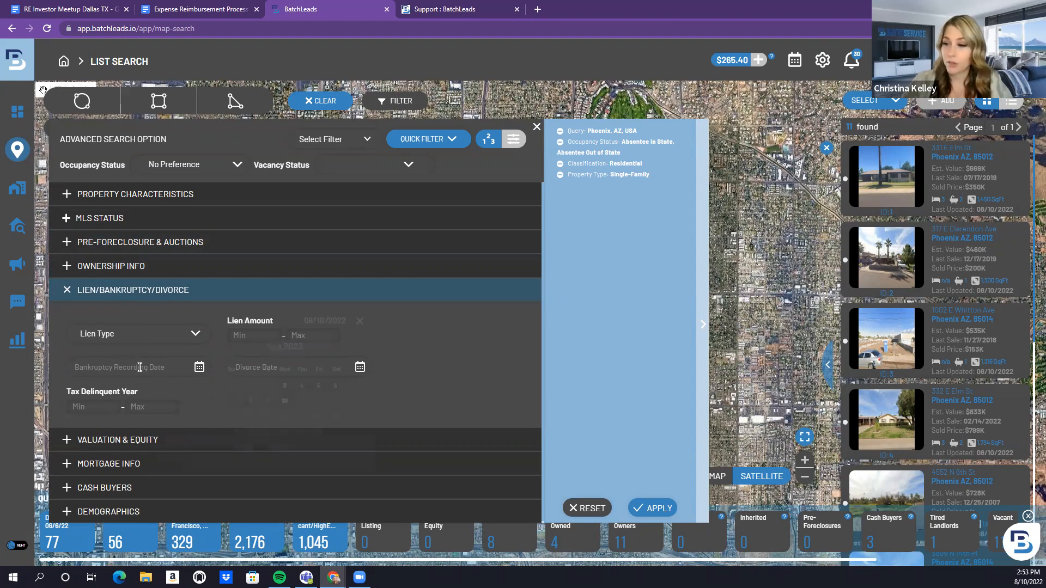
Set Bankruptcy Recording Date to Last 3 Months (05/10/2022–08/10/2022), reviewing the other filter sections
click(137, 365)
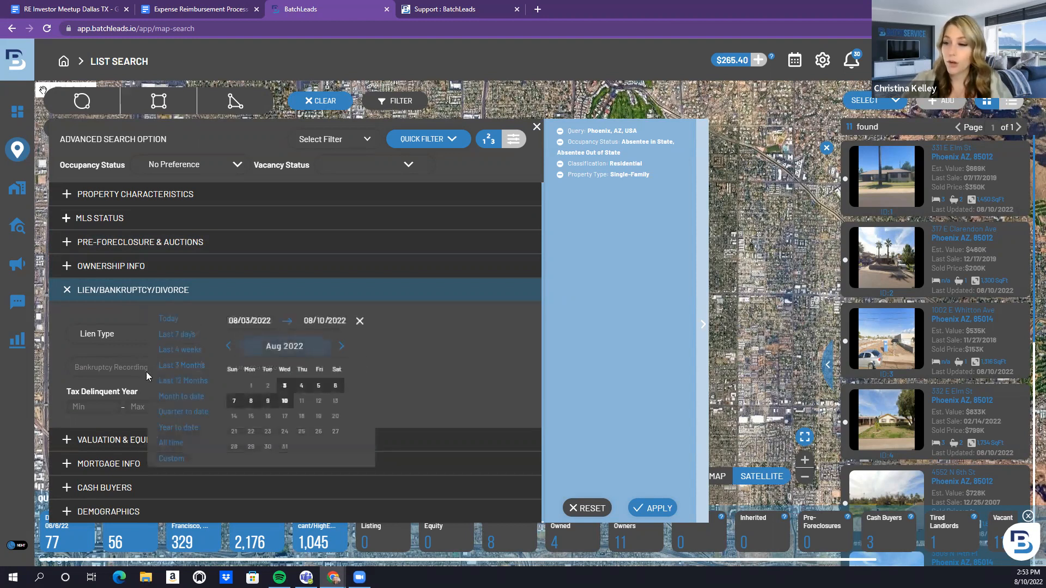
click(185, 365)
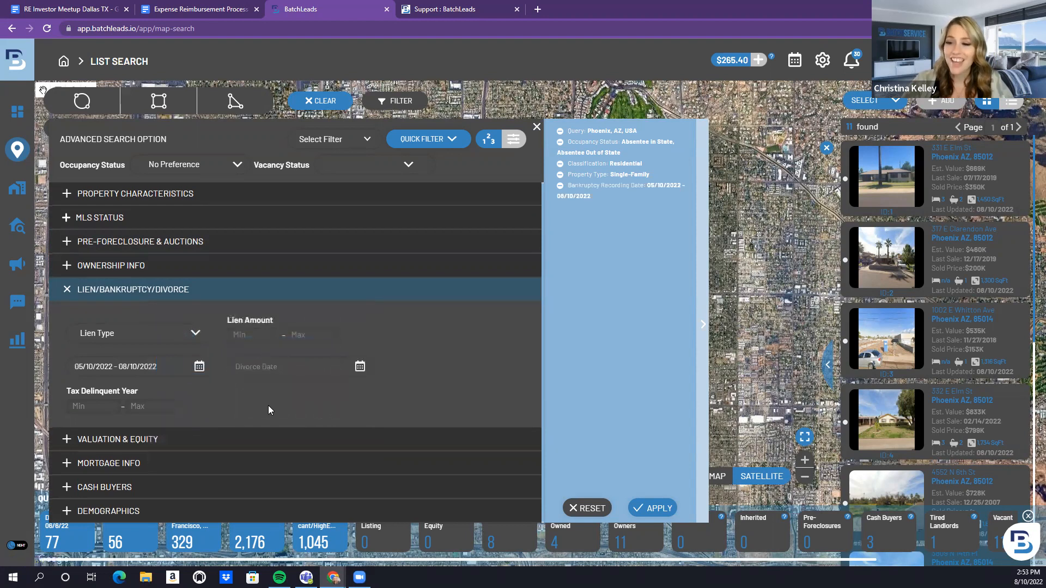
click(67, 439)
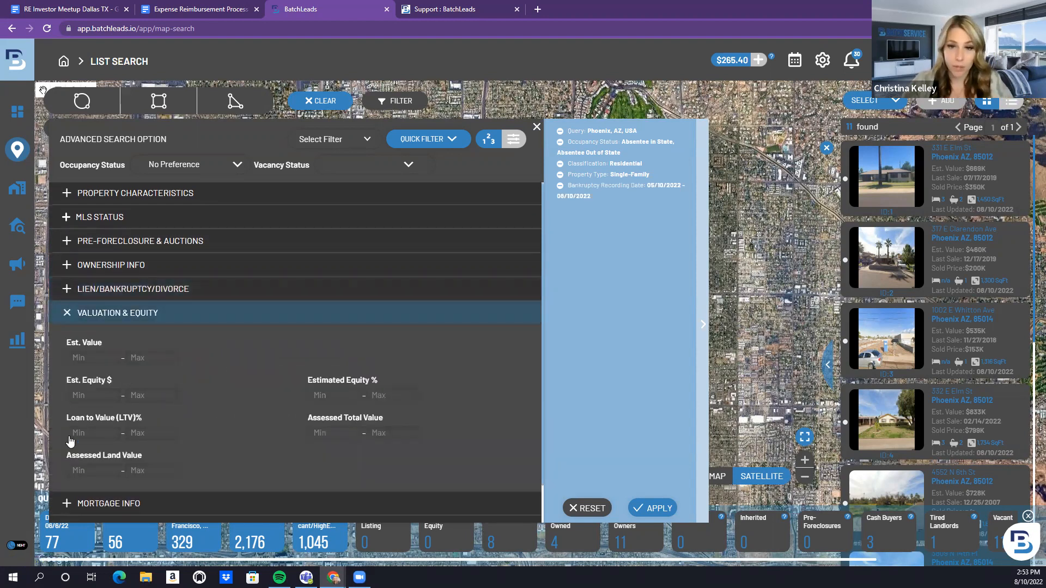
scroll(74, 459, down, 1)
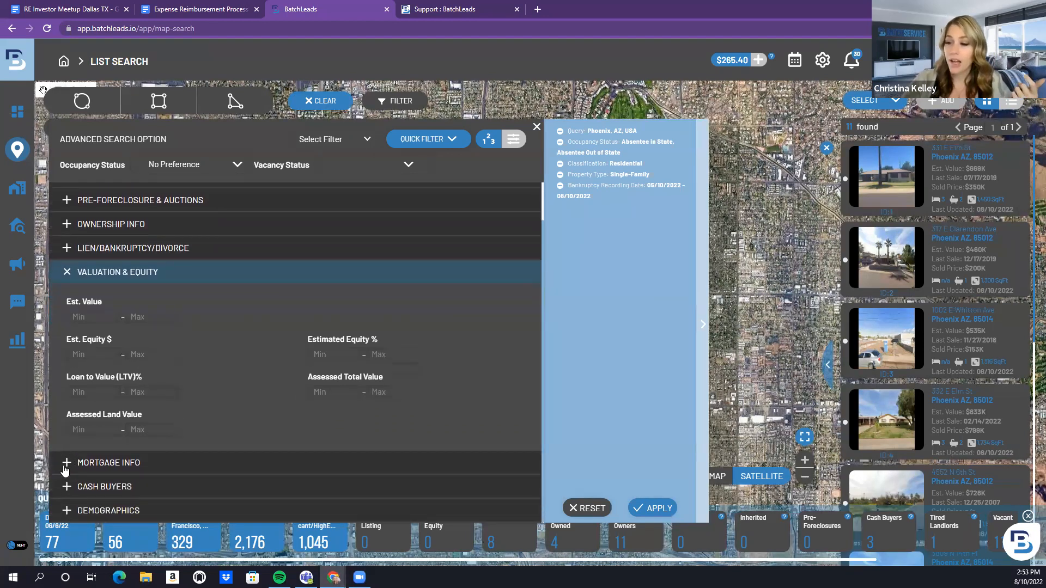
click(66, 463)
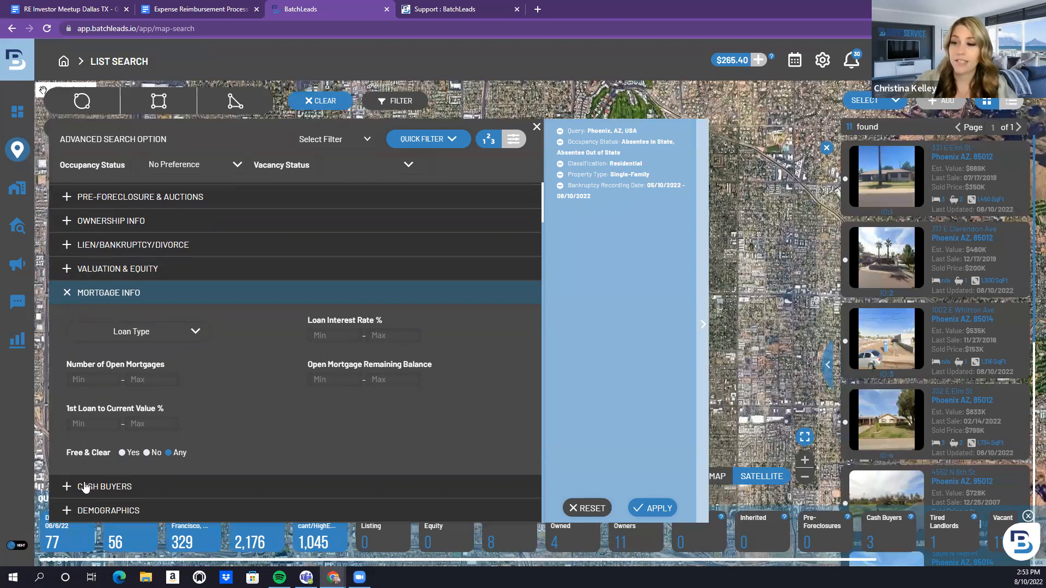
click(67, 486)
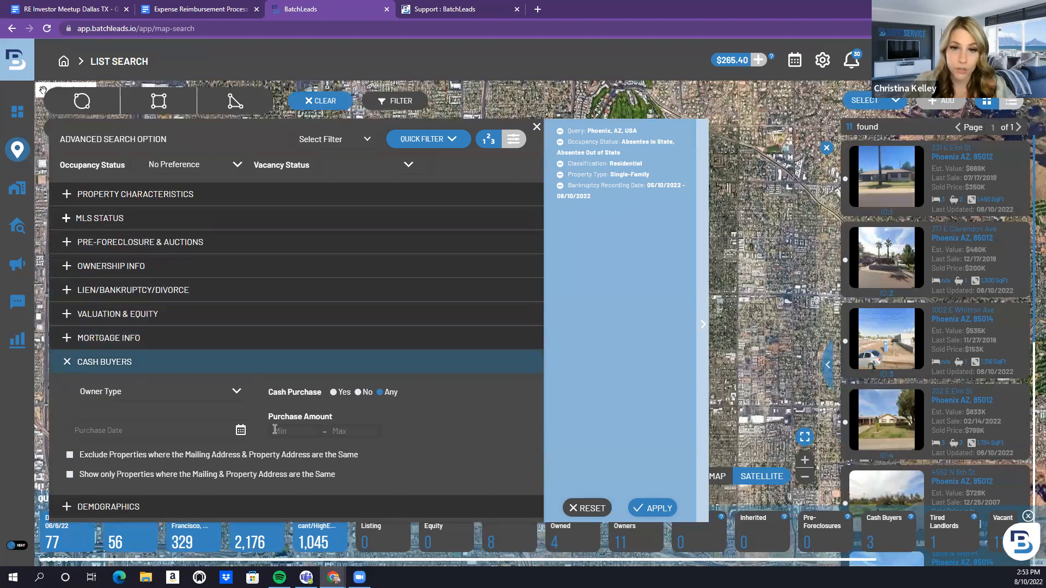
click(68, 507)
scroll(174, 428, down, 3)
scroll(181, 422, up, 2)
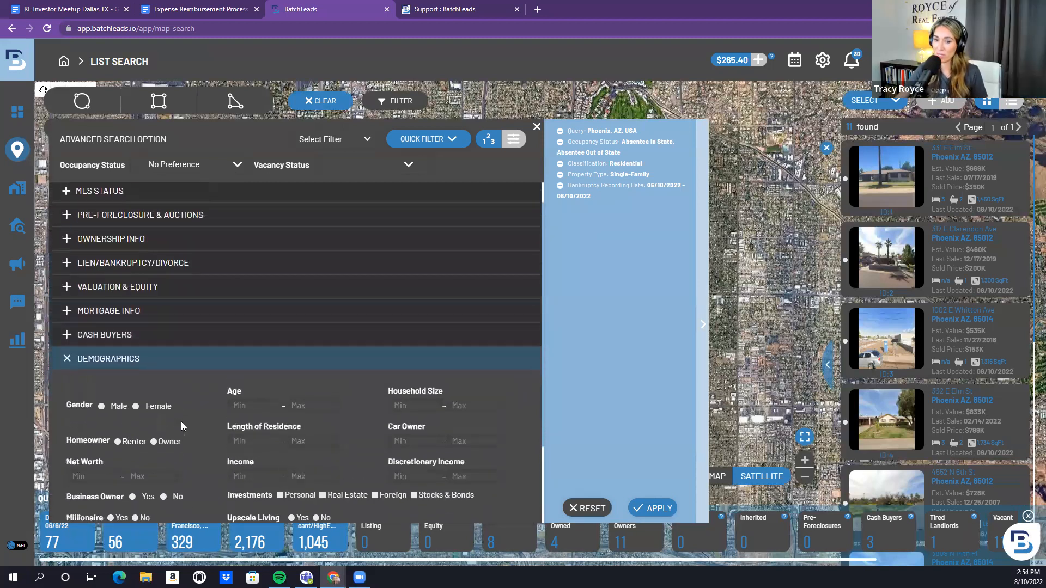
scroll(181, 421, up, 1)
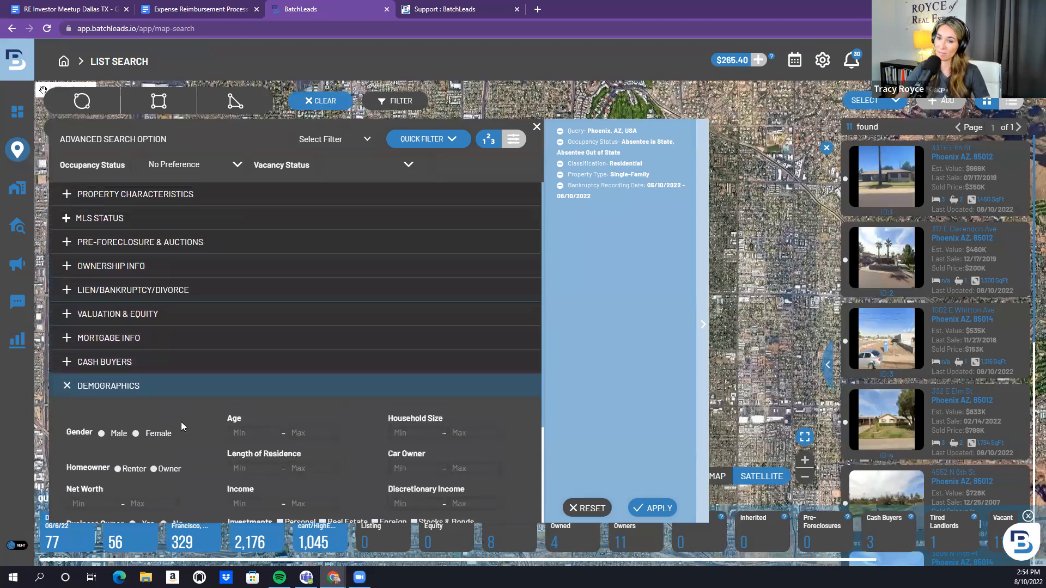
click(66, 289)
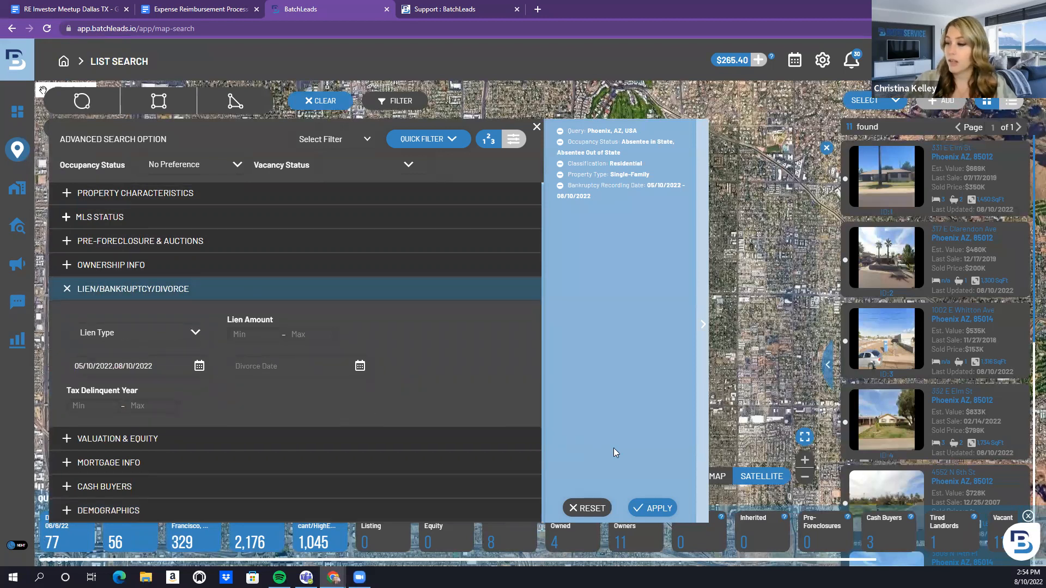
Run the search, then clear the Bankruptcy Recording Date filter and rerun it for 552 results
click(647, 511)
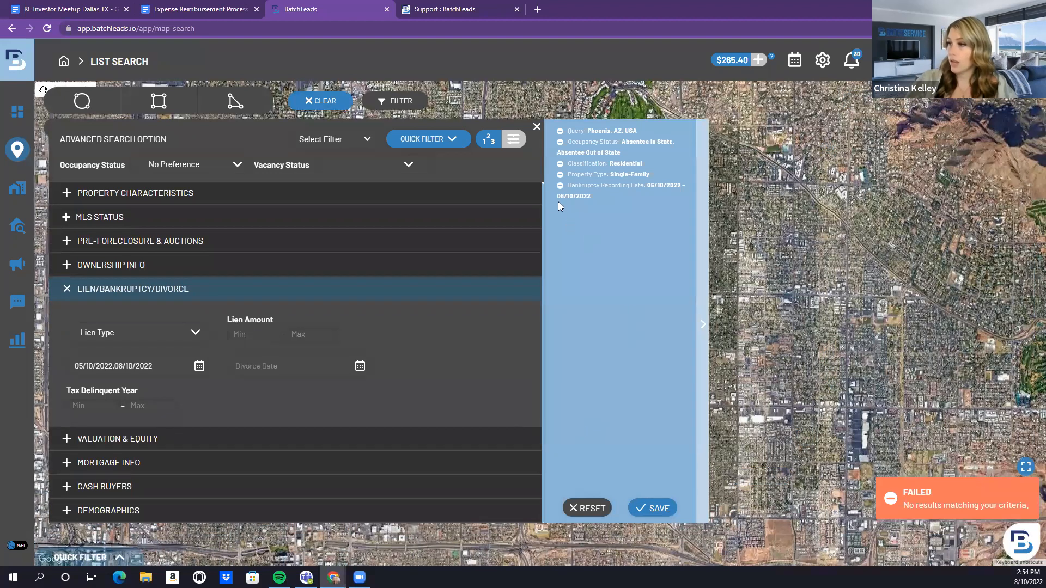
click(559, 186)
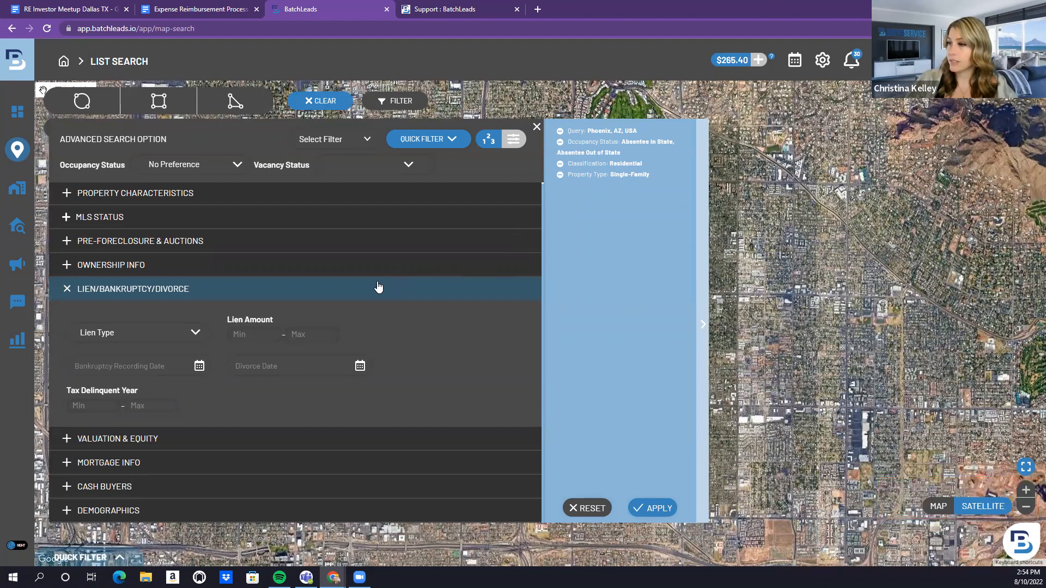
click(646, 505)
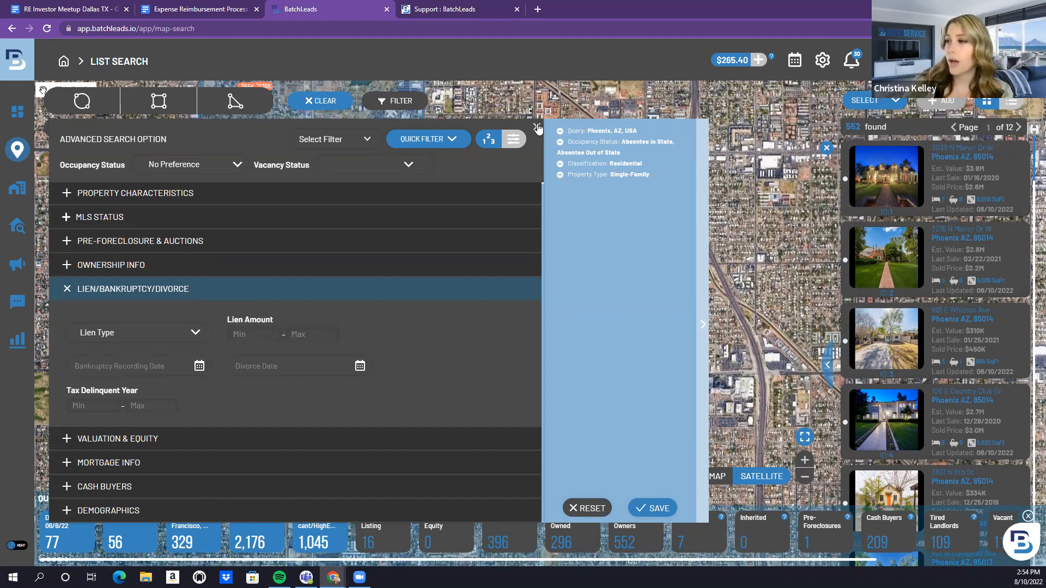
Apply the Tired Landlords quick filter to narrow results to 109 properties, then reopen filters
click(537, 127)
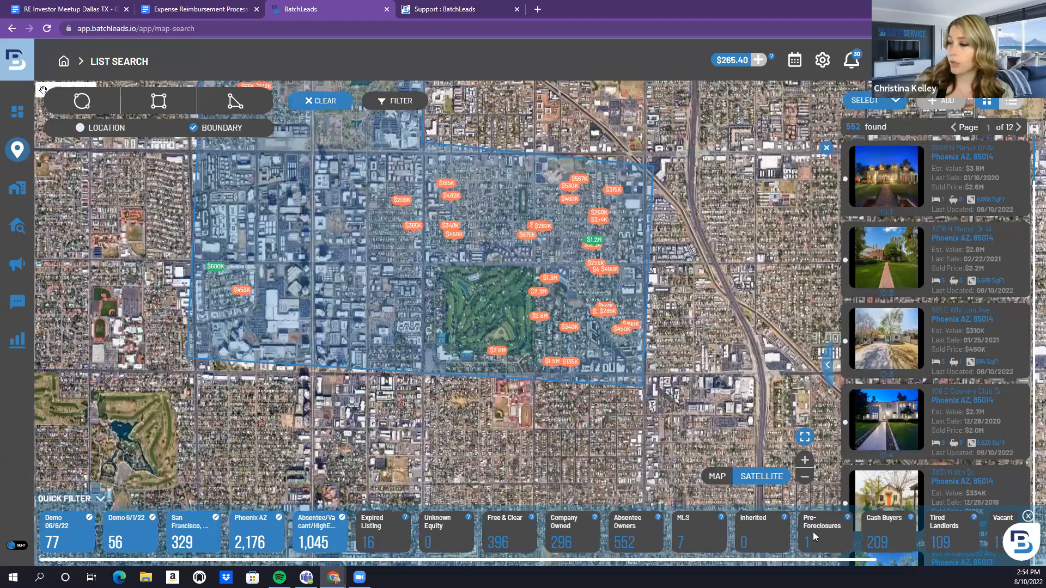
click(951, 533)
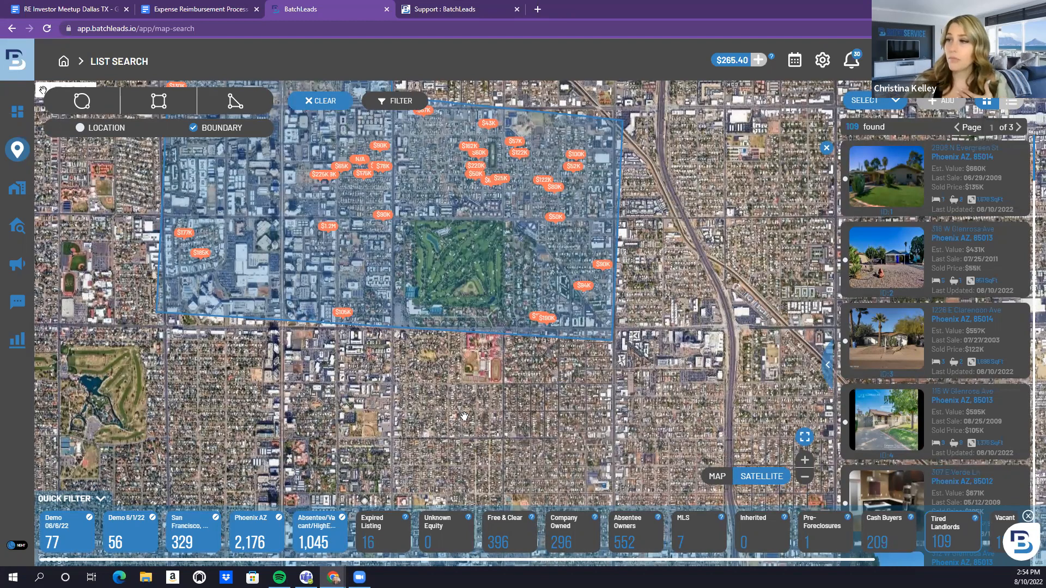
click(399, 100)
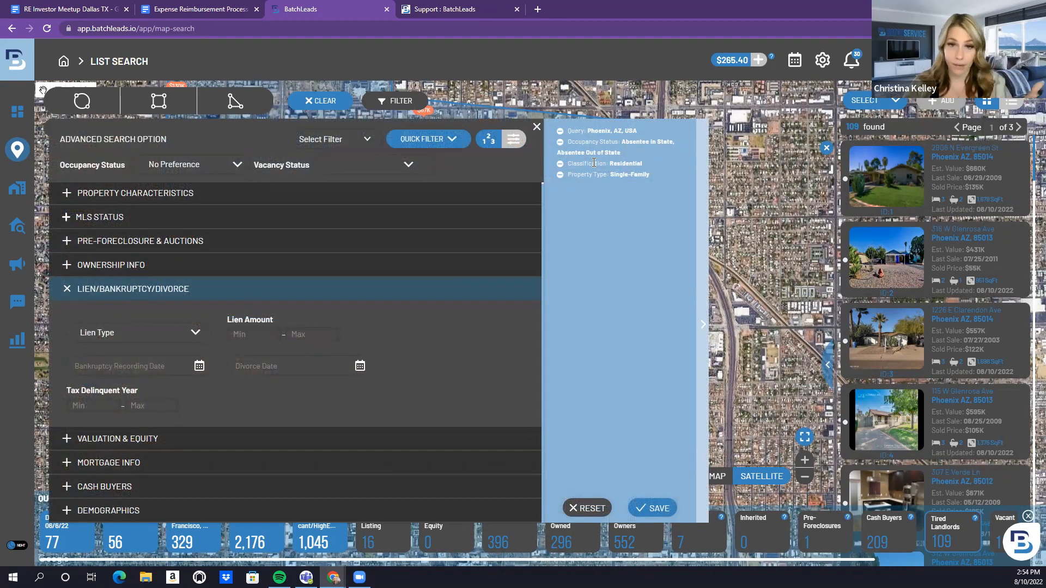
Cancel saving the filter set and close the Advanced Search Option panel
click(652, 508)
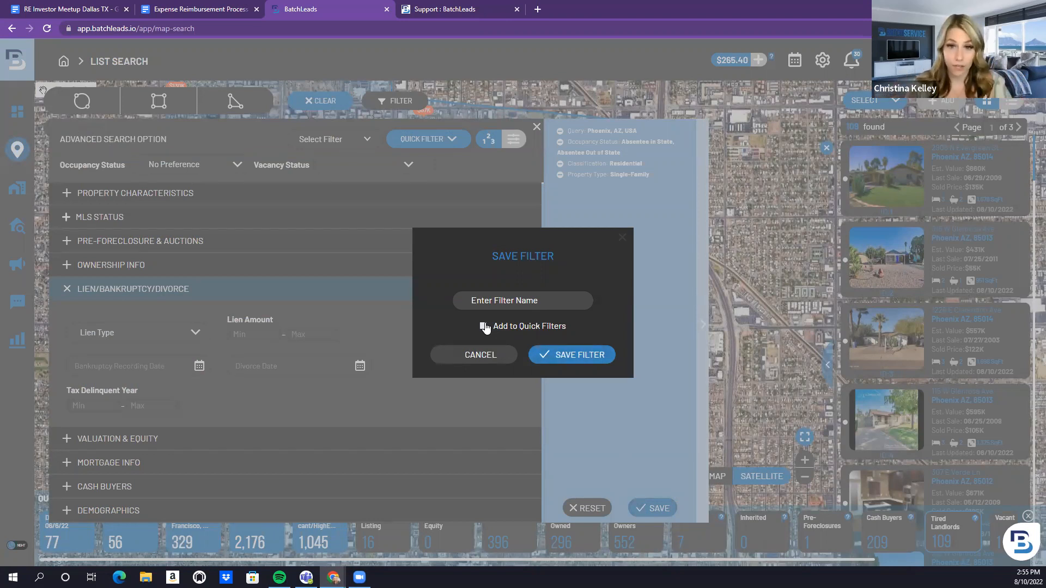
click(486, 357)
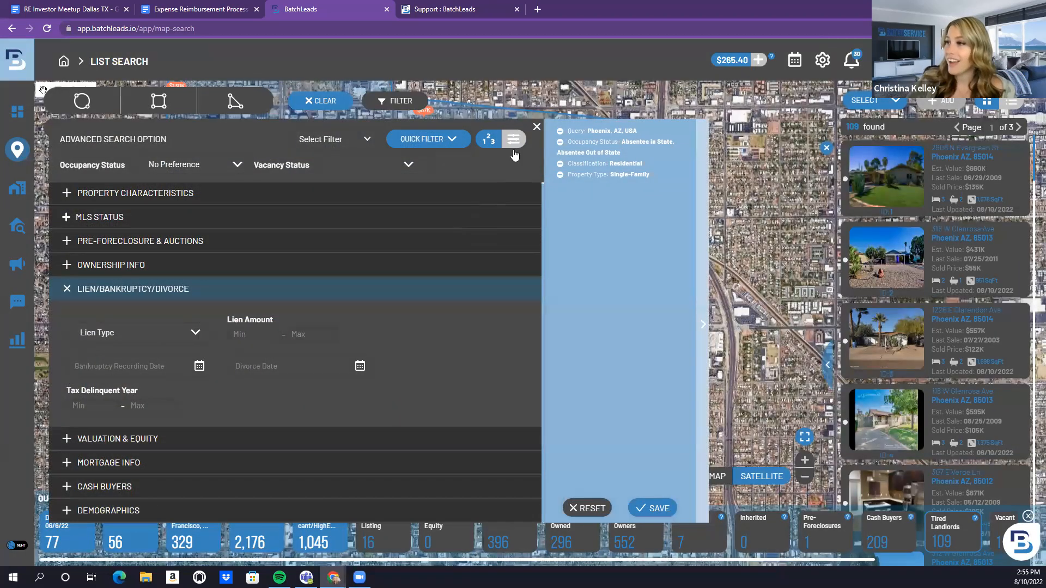
click(537, 128)
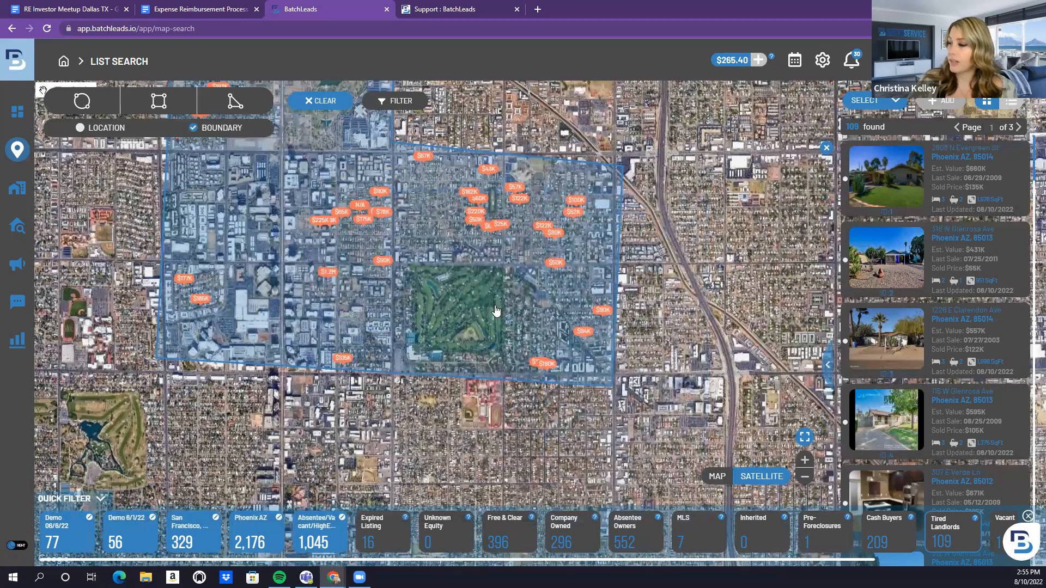
scroll(496, 311, up, 1)
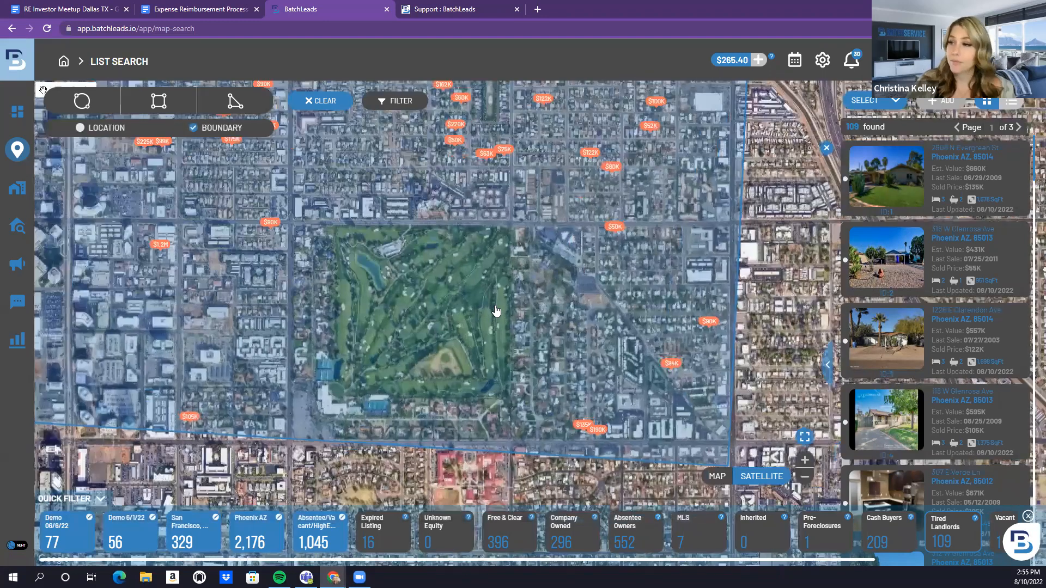
scroll(497, 311, down, 1)
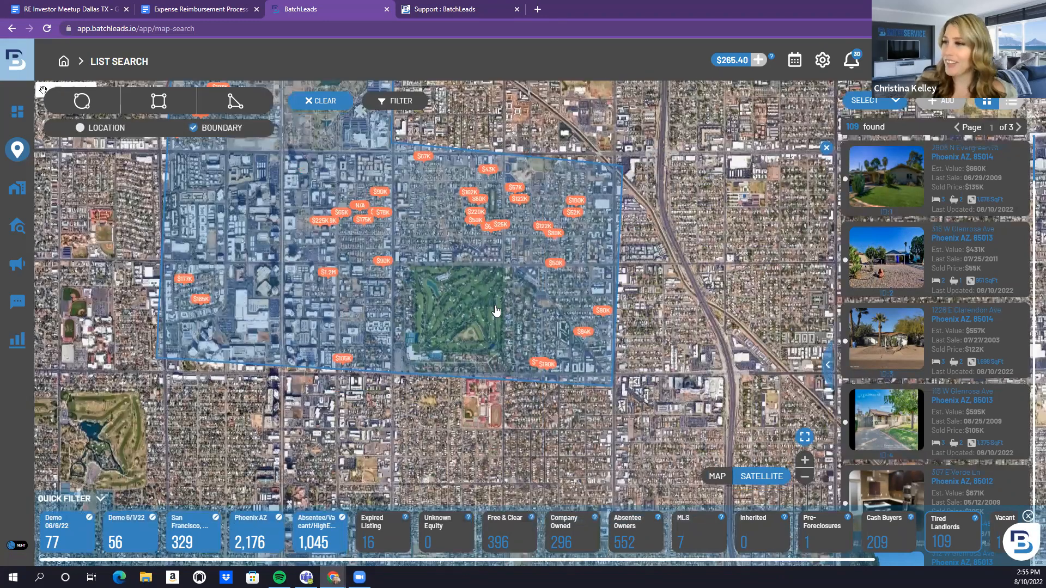
scroll(495, 311, down, 1)
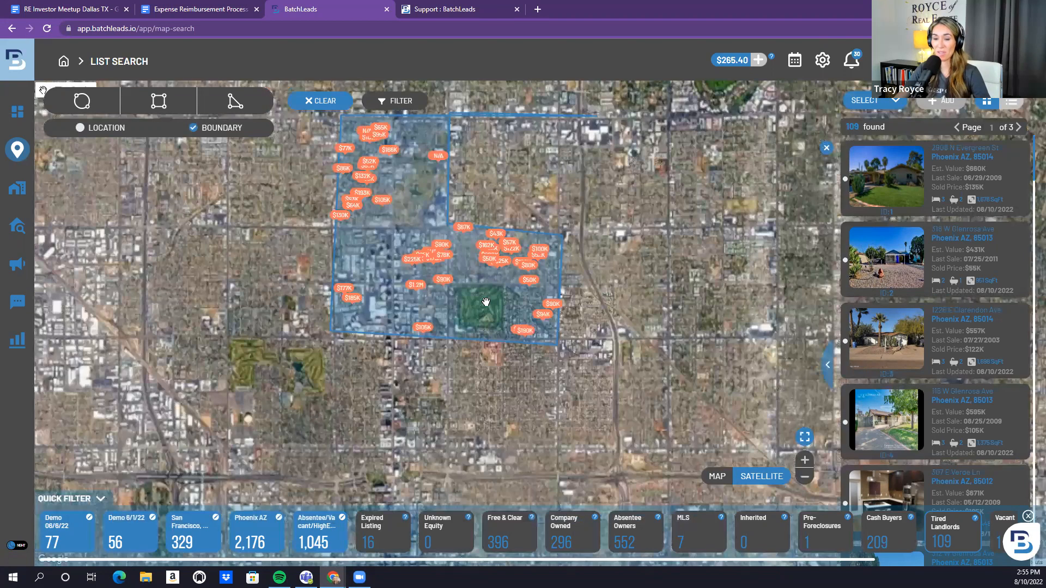
scroll(486, 302, up, 1)
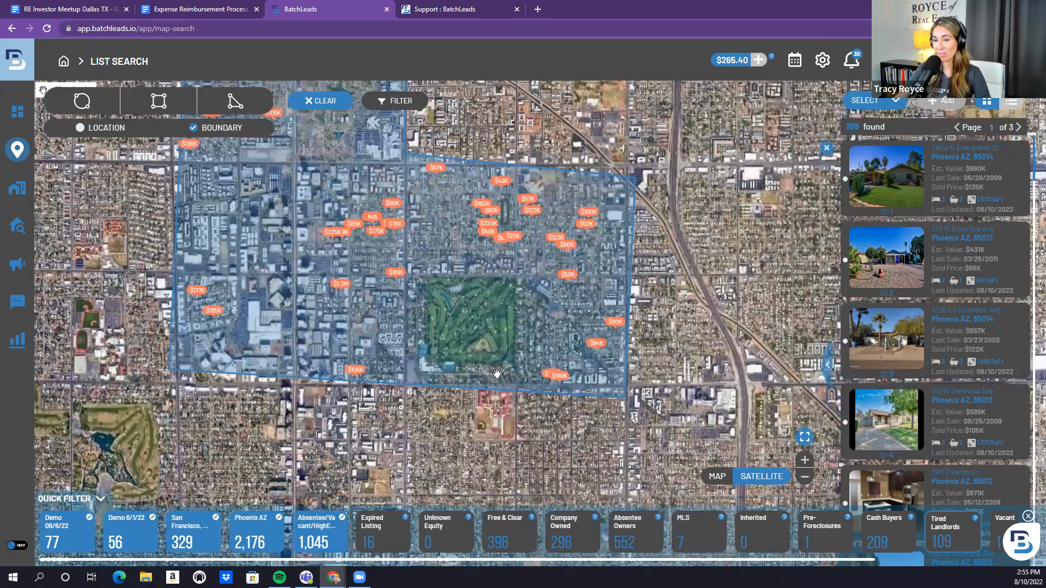
drag(486, 278, 497, 373)
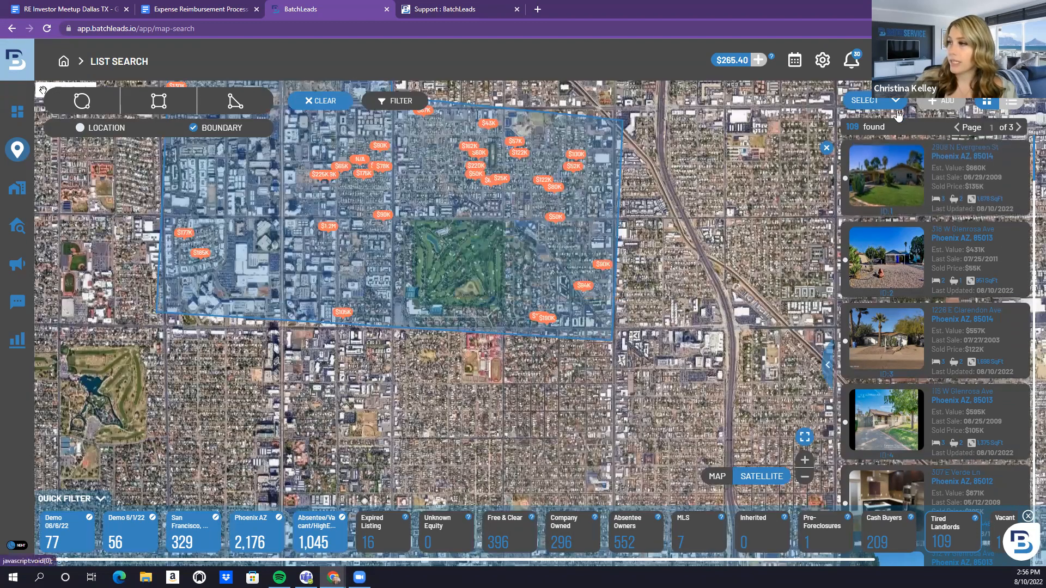
Select all 109 properties and bring up the Save Properties dialog with ADD
click(896, 101)
click(894, 121)
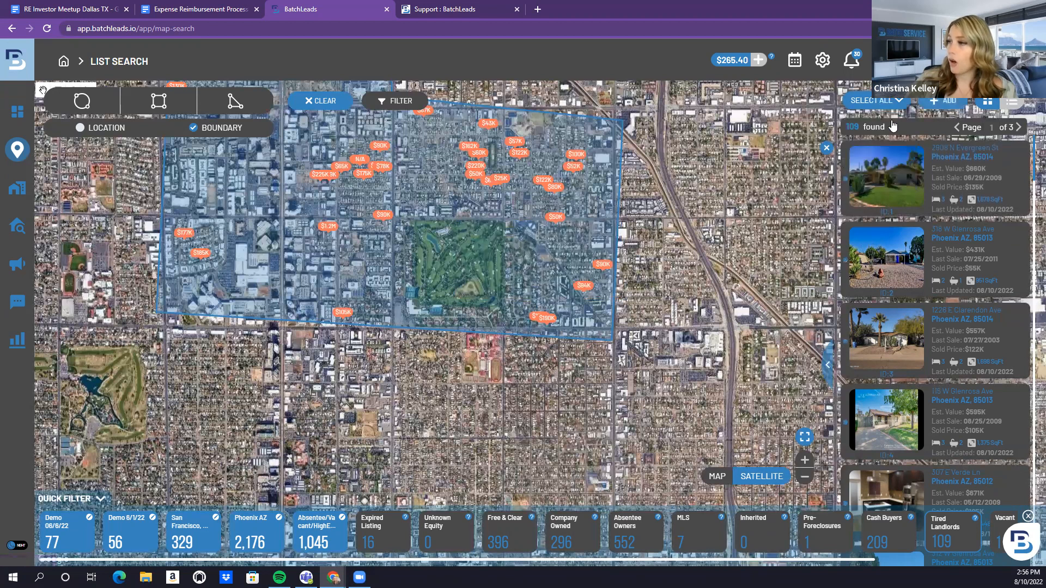
click(946, 104)
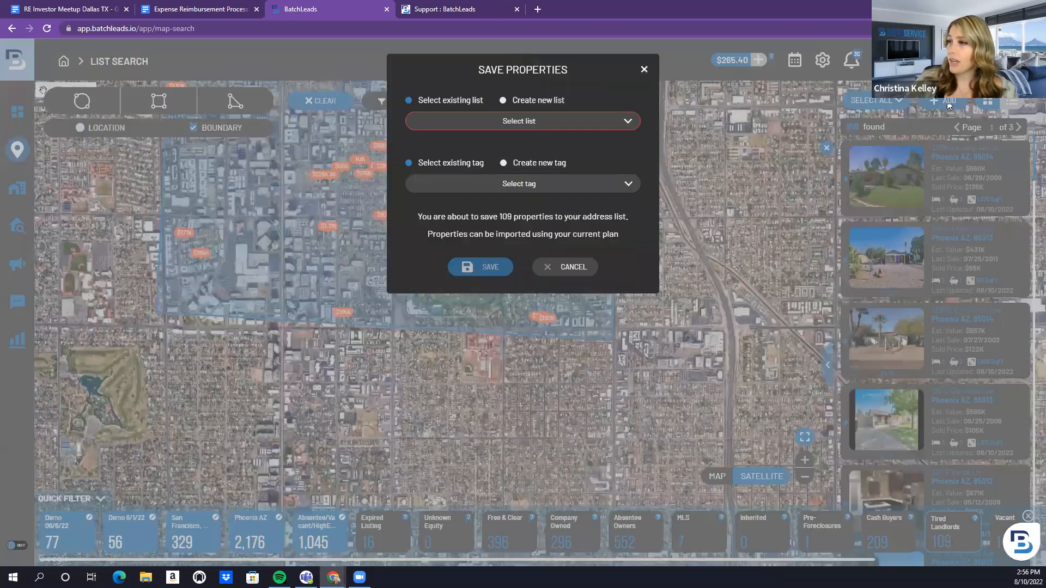
Save the 109 properties to a new list 'Phoenix Tired Landlords' with new tag 08/10/22
click(502, 101)
click(492, 143)
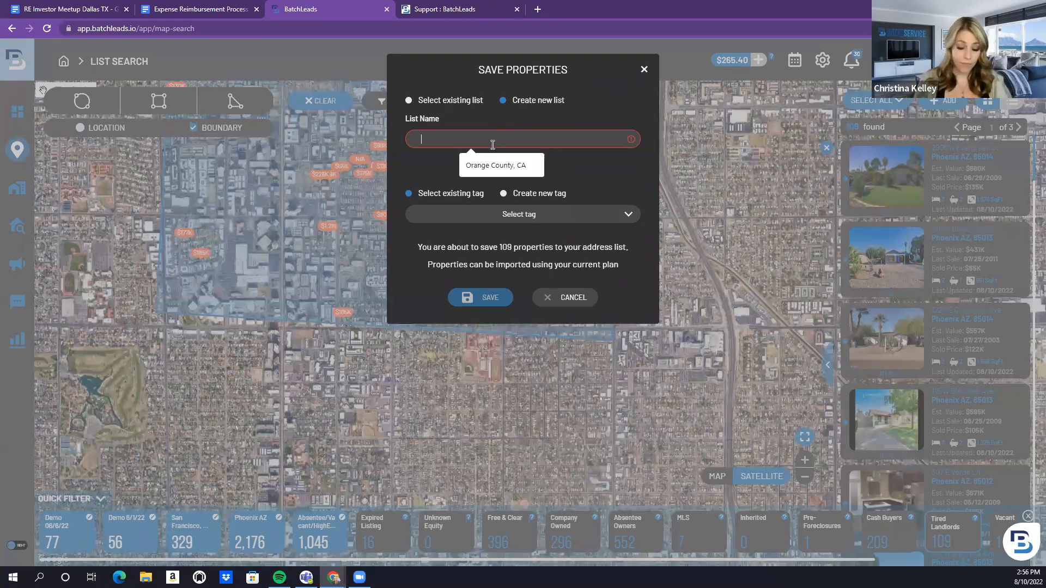
text(Phoeix Tire)
key(BackSpace)
key(BackSpace)
key(BackSpace)
key(BackSpace)
key(BackSpace)
key(BackSpace)
key(BackSpace)
text(nix Tired Landlords)
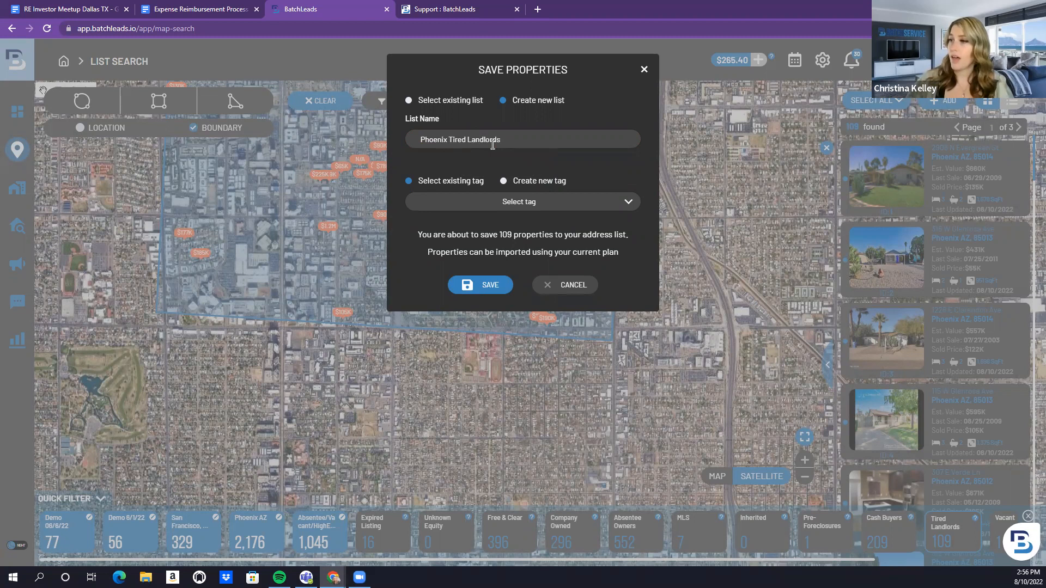
click(503, 181)
click(514, 218)
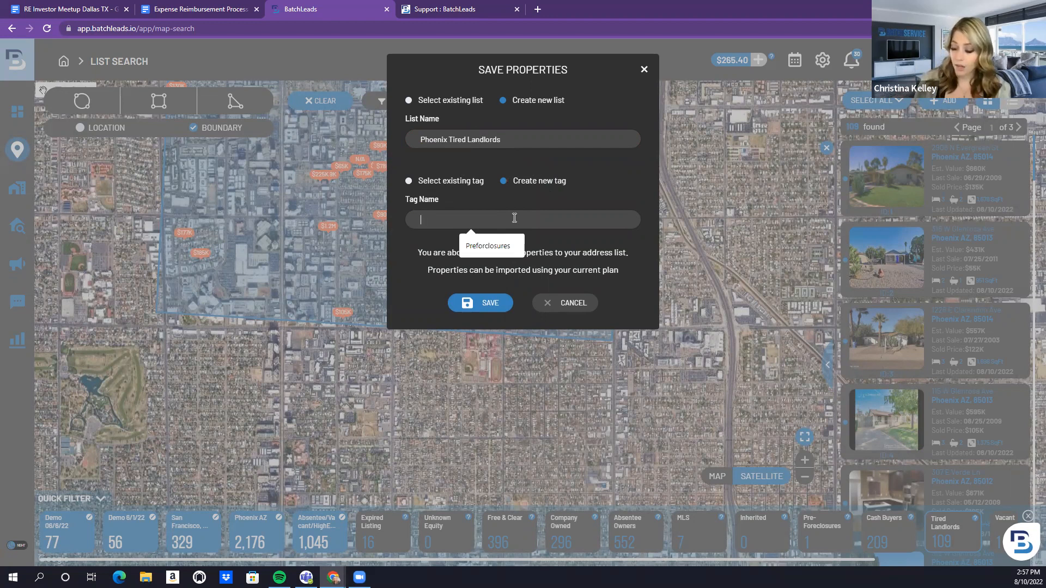
text(08/10)
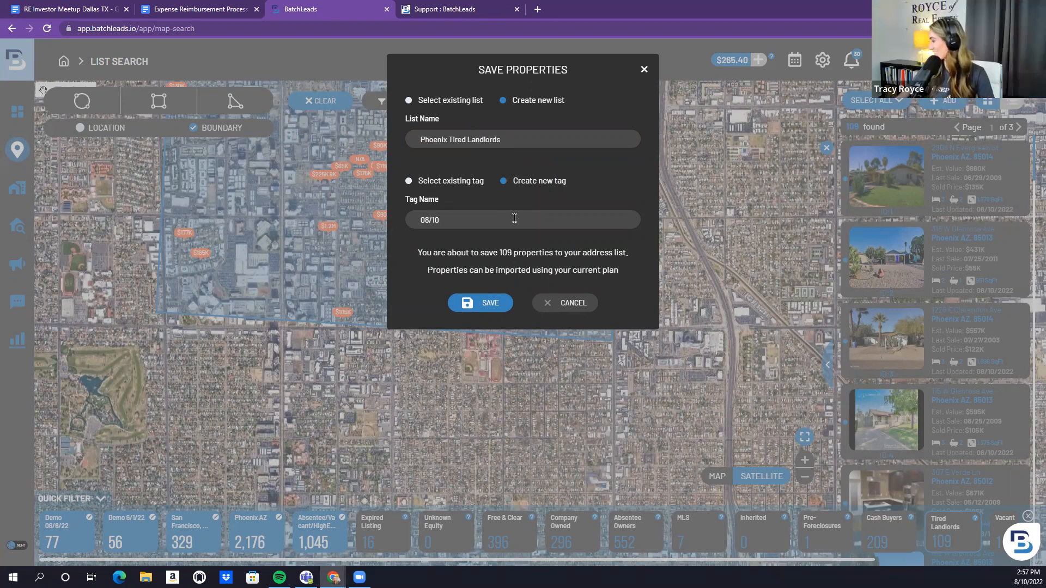
text(/22)
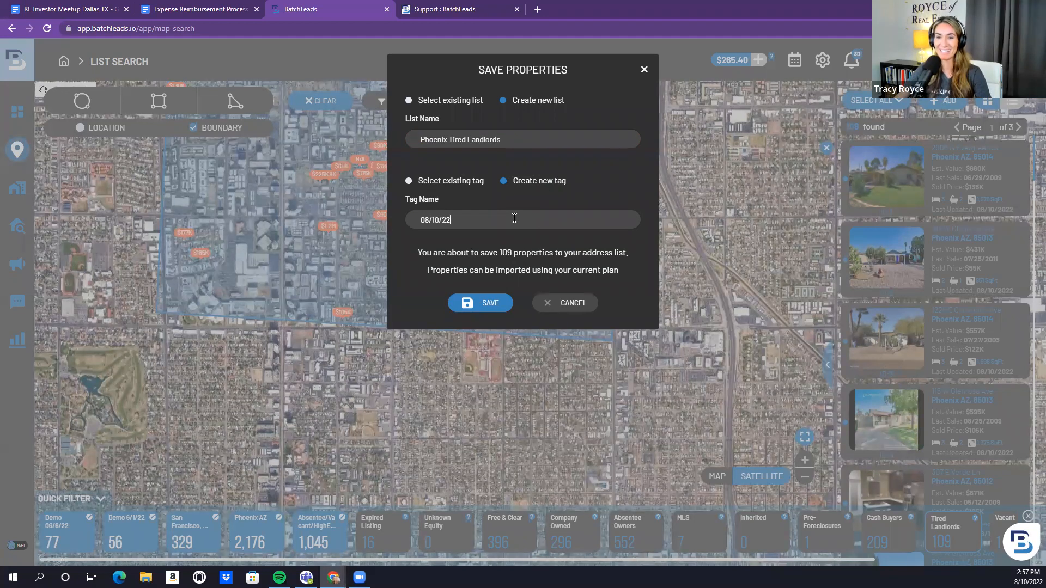
click(488, 303)
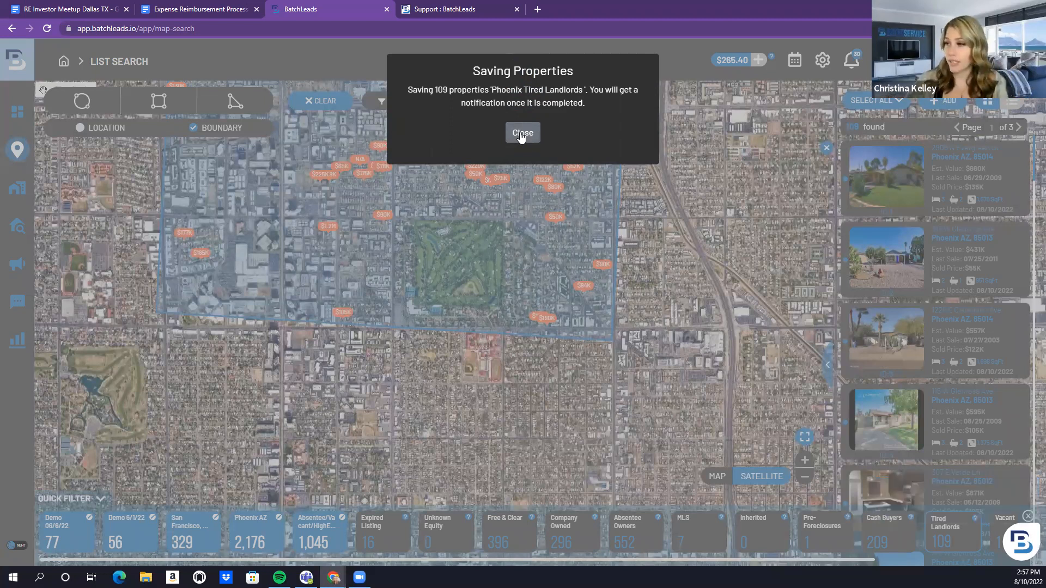
click(415, 197)
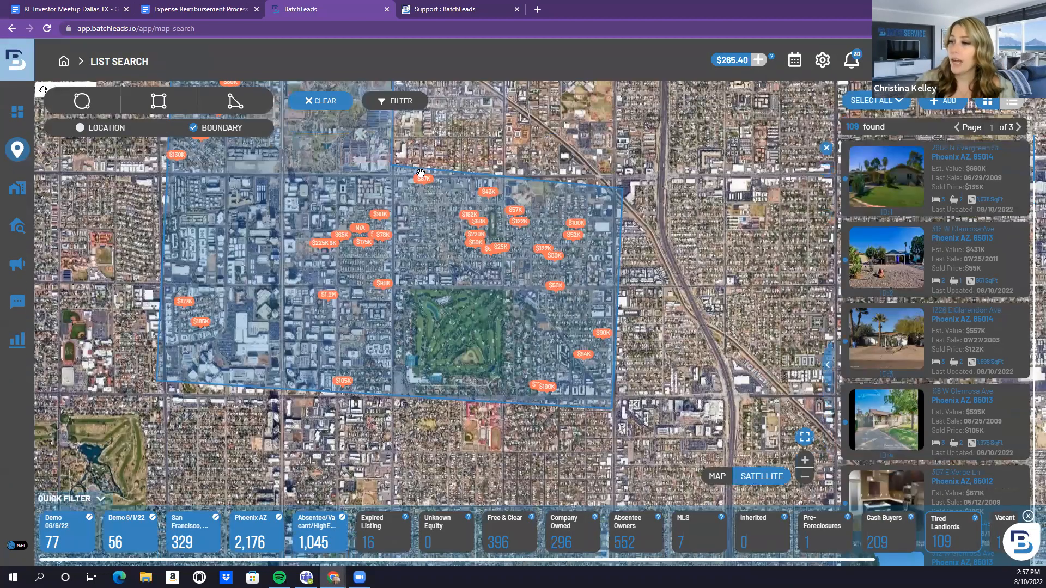
mouse_move(422, 189)
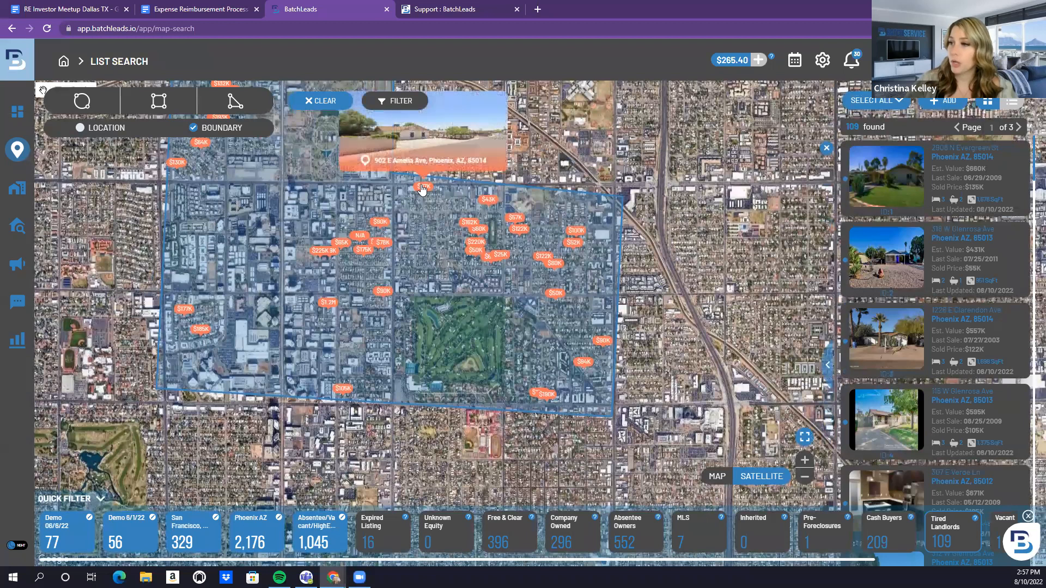
click(420, 187)
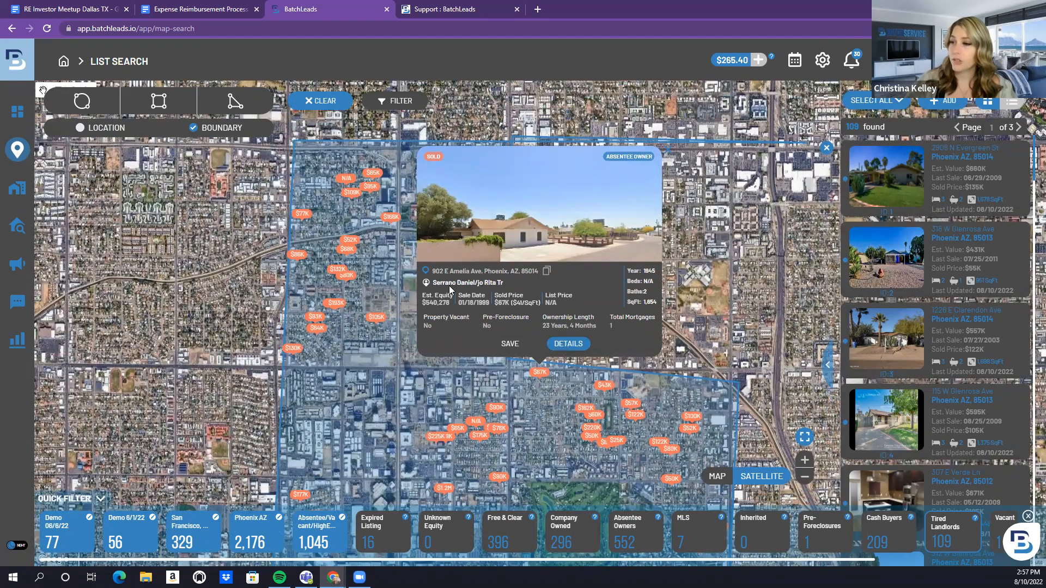
click(561, 343)
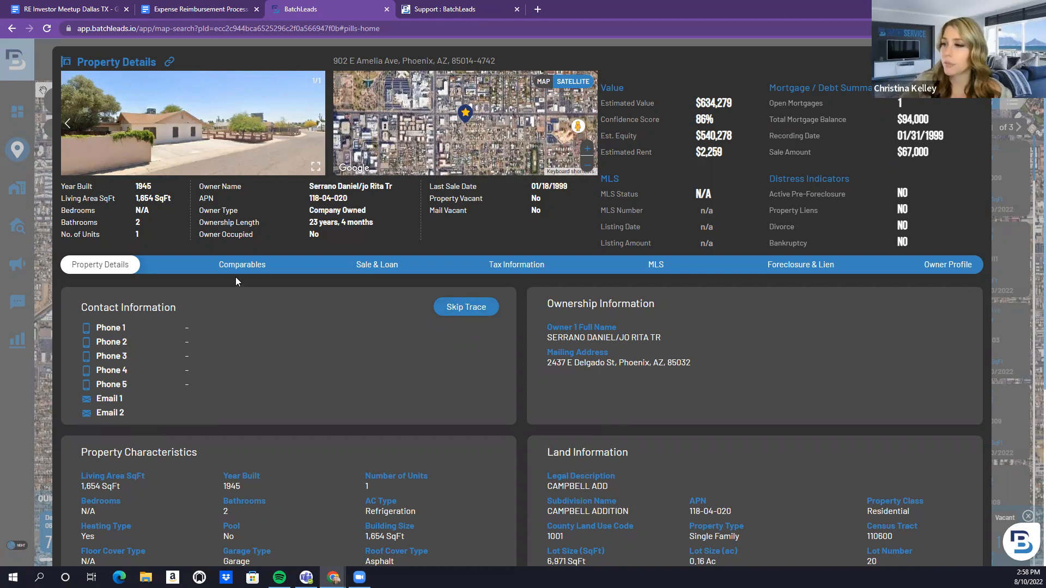
Review the property's Comparables and Sale & Loan history
scroll(293, 303, down, 3)
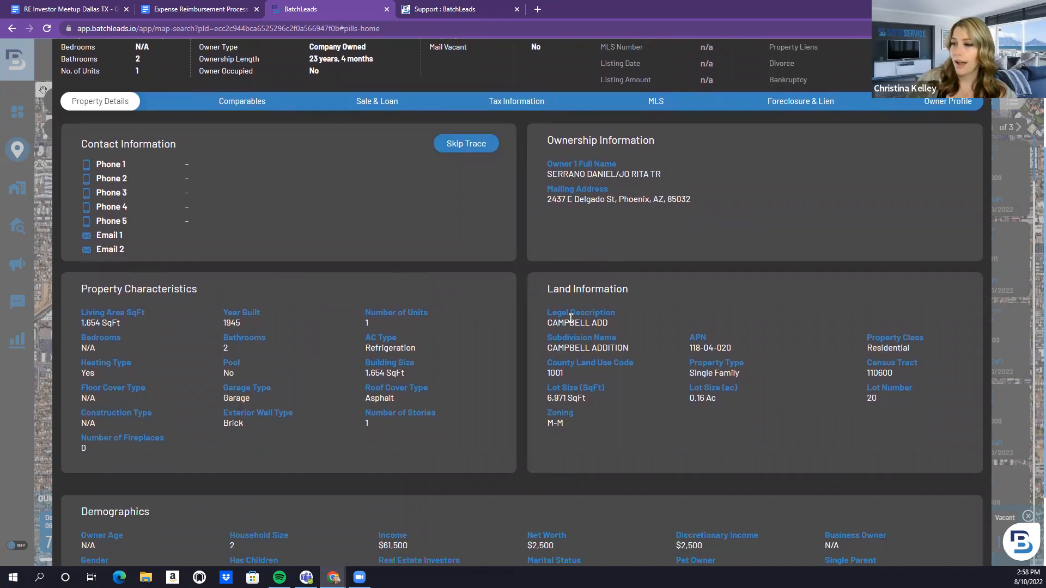
scroll(108, 305, down, 2)
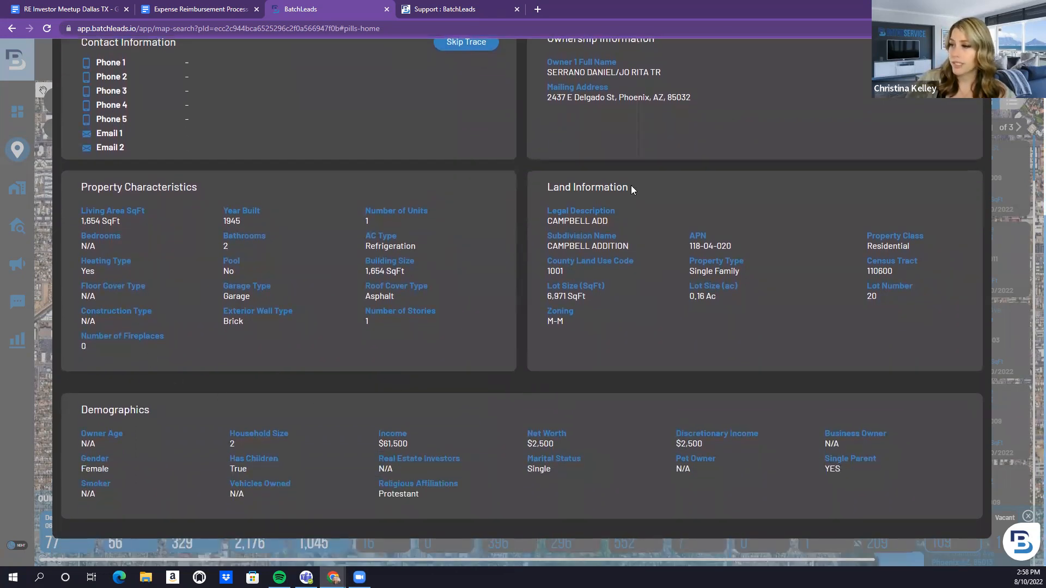
scroll(480, 464, up, 4)
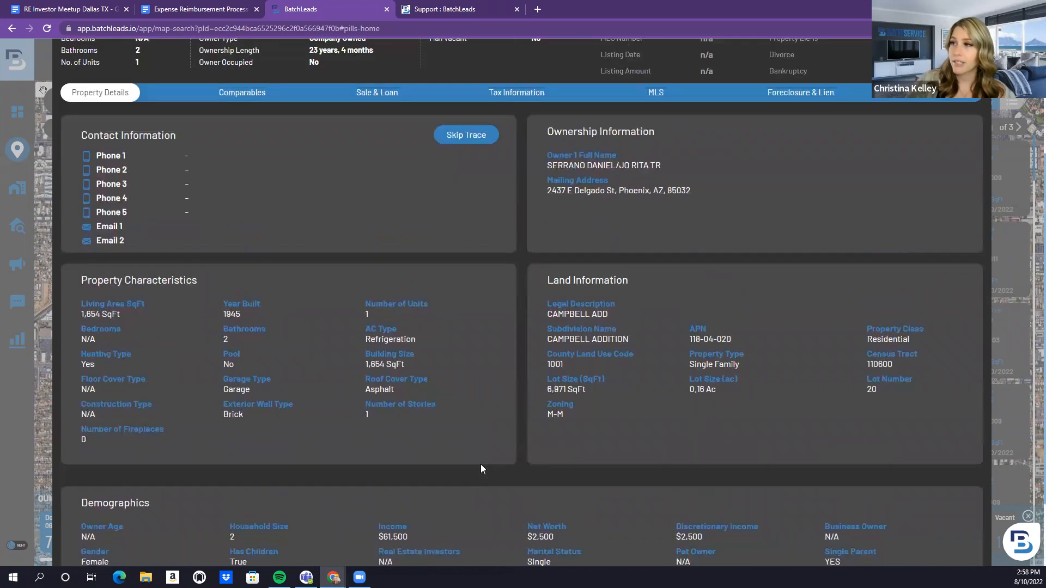
click(242, 217)
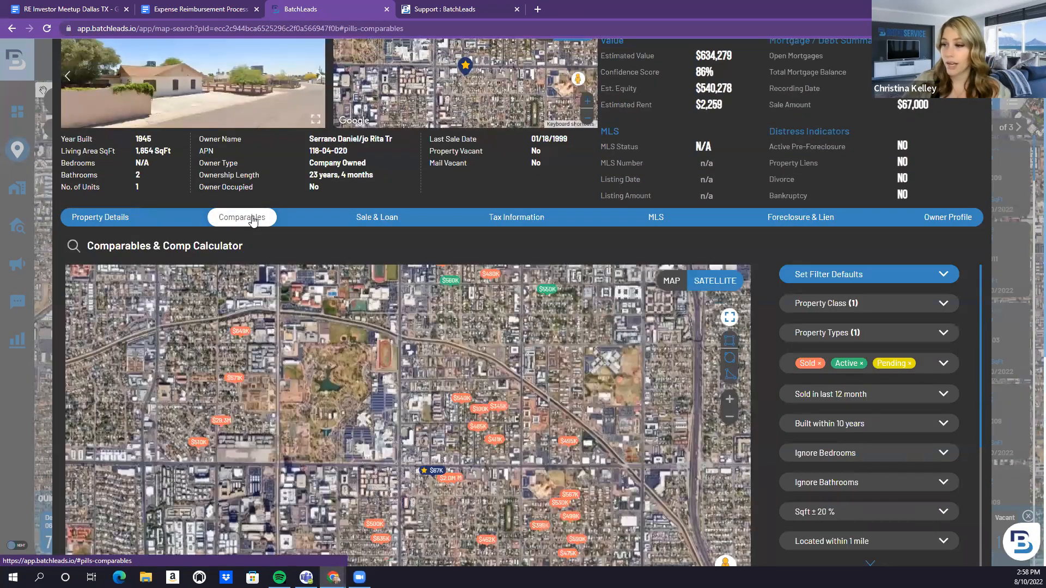
click(385, 218)
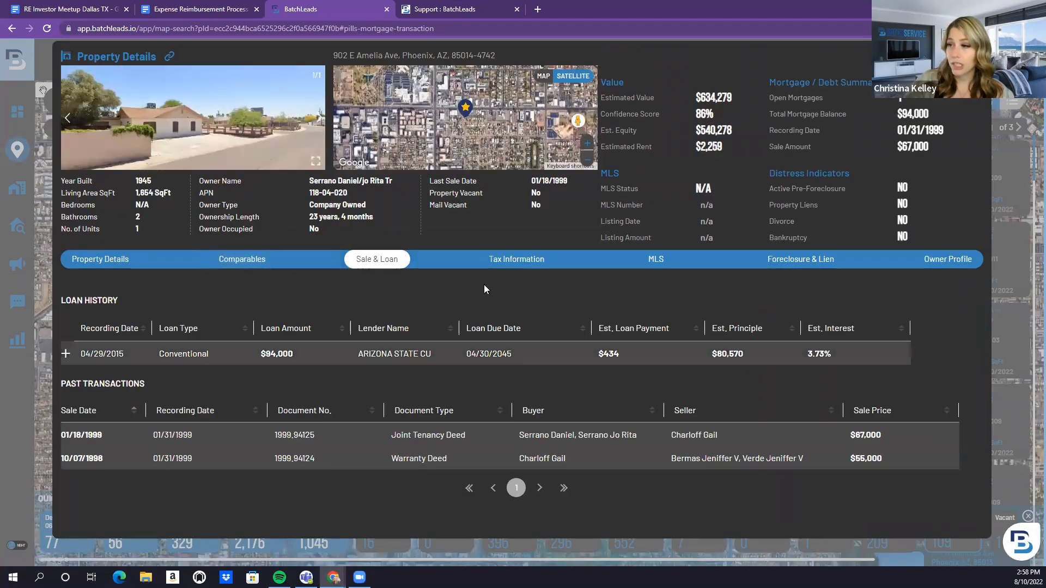
Check the Tax Information and MLS records, ending on Foreclosure & Lien details (all N/A)
click(503, 264)
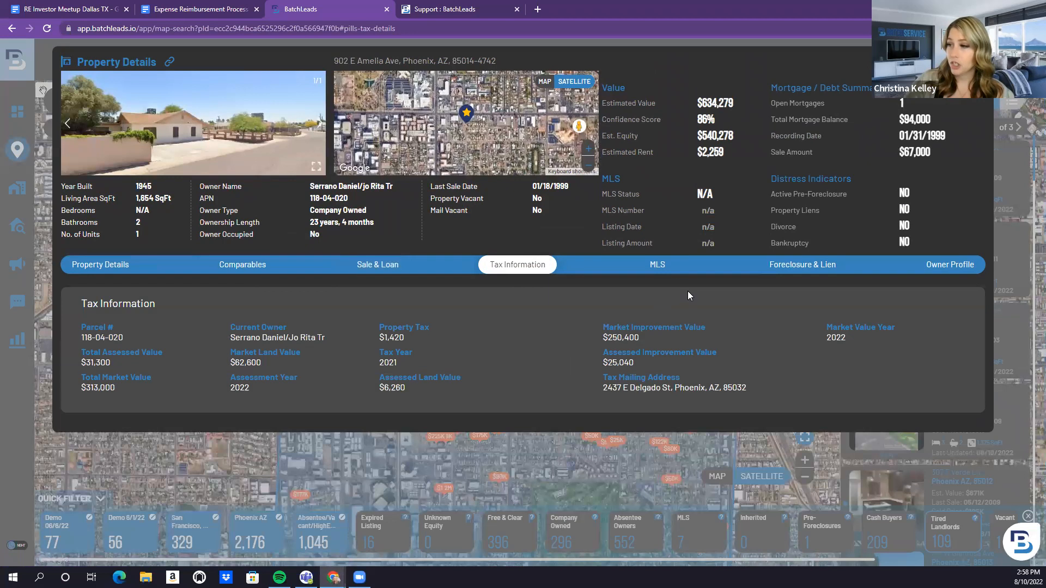
click(665, 270)
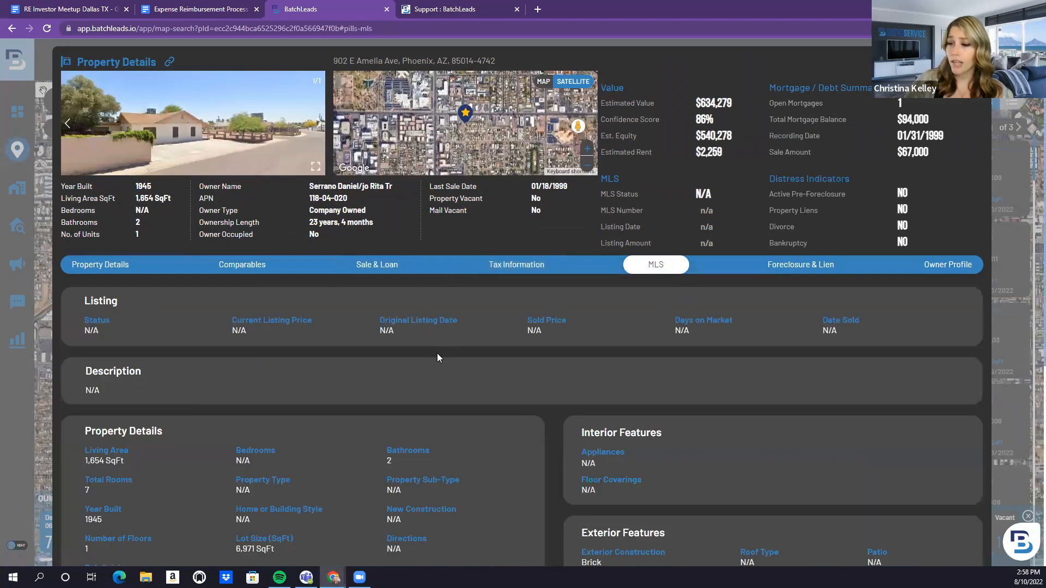
scroll(438, 350, down, 3)
scroll(438, 348, down, 3)
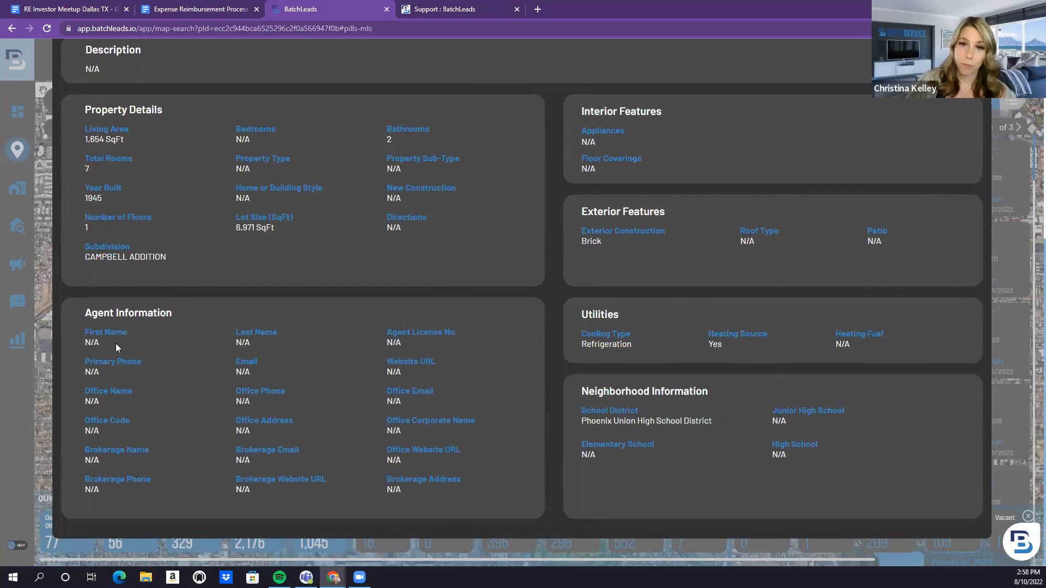
scroll(265, 384, up, 6)
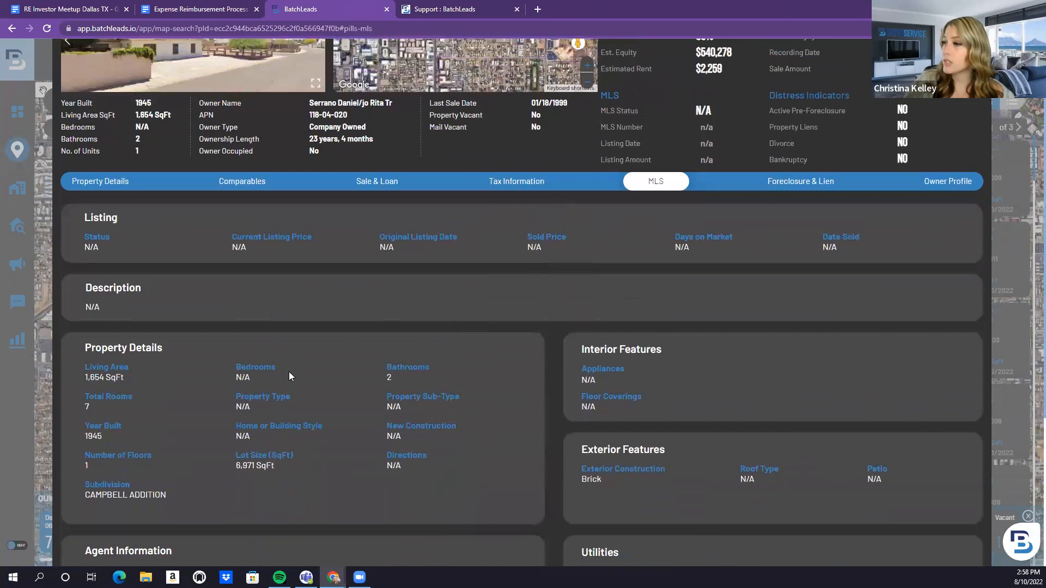
click(780, 271)
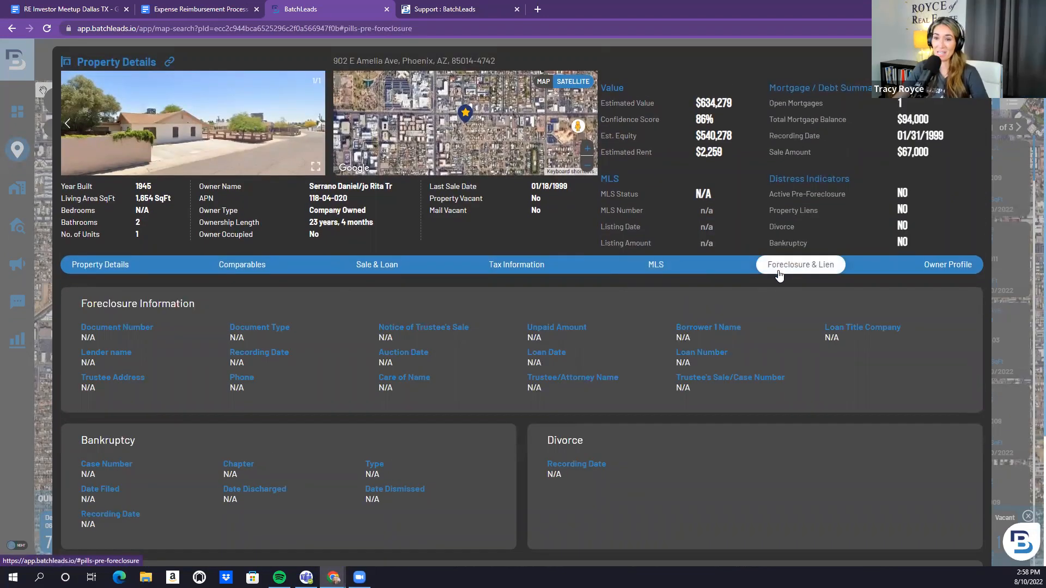
Show the Owner Profile: 6 properties, $164K open loans, $2.6M equity, $27K average assessed value
scroll(761, 336, down, 3)
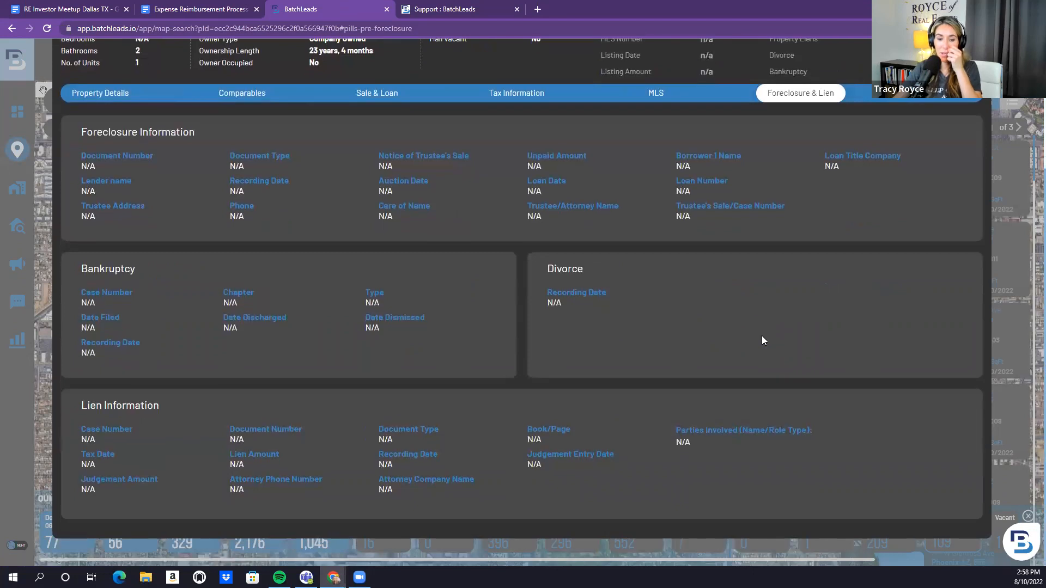
scroll(762, 341, up, 2)
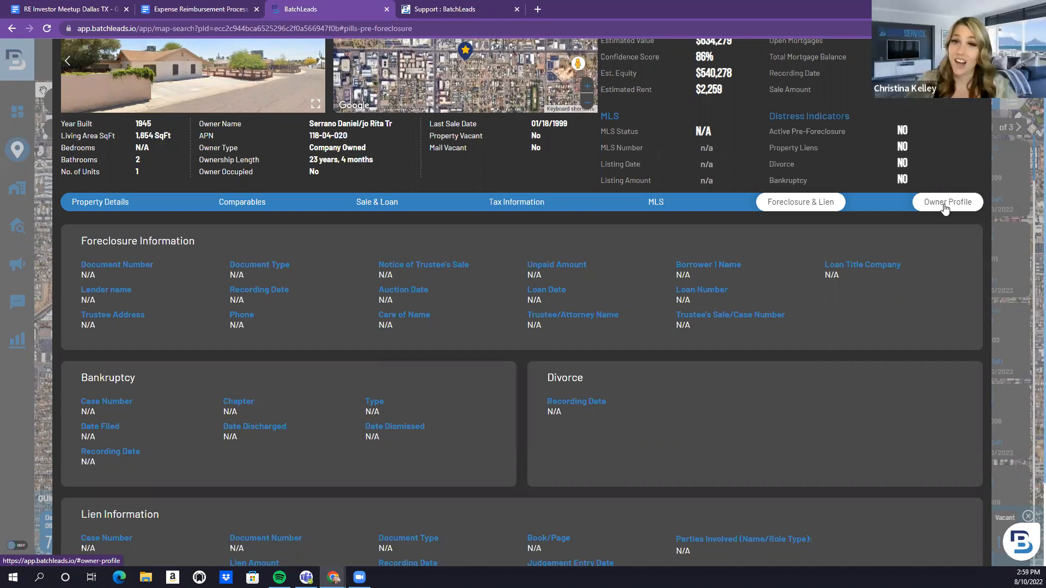
click(944, 204)
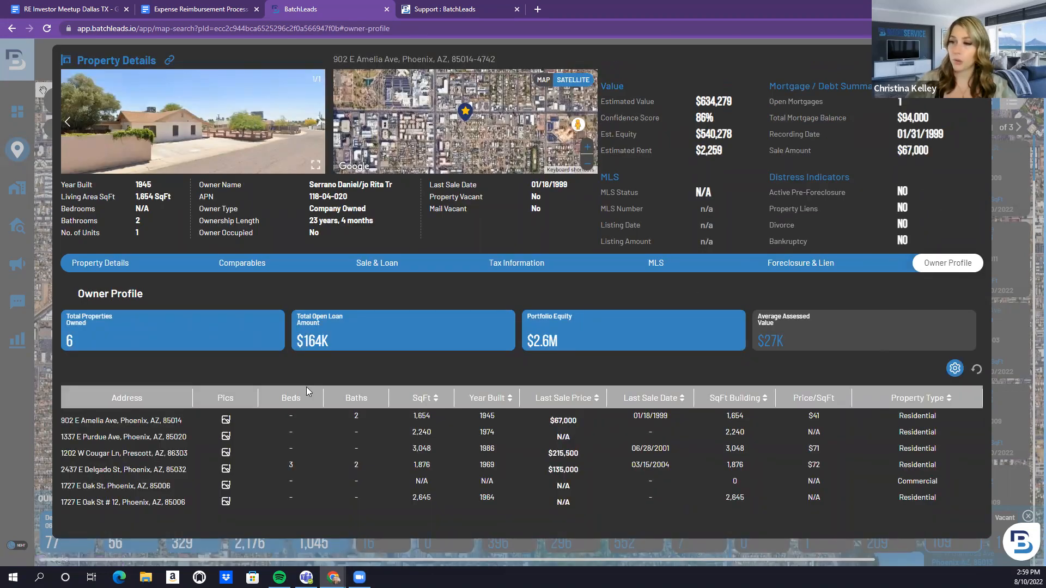
click(235, 263)
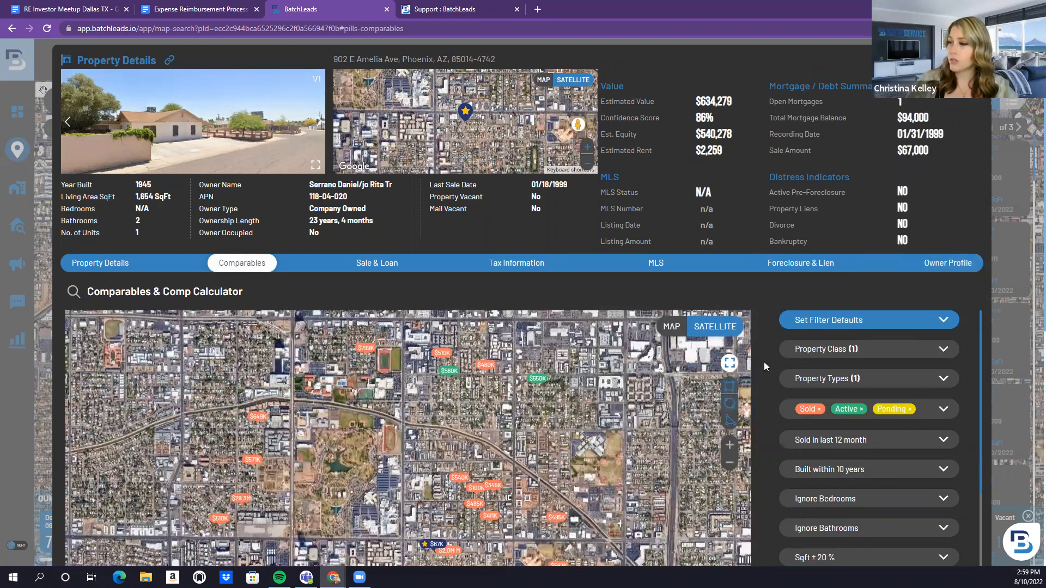
scroll(764, 362, down, 3)
scroll(764, 363, up, 3)
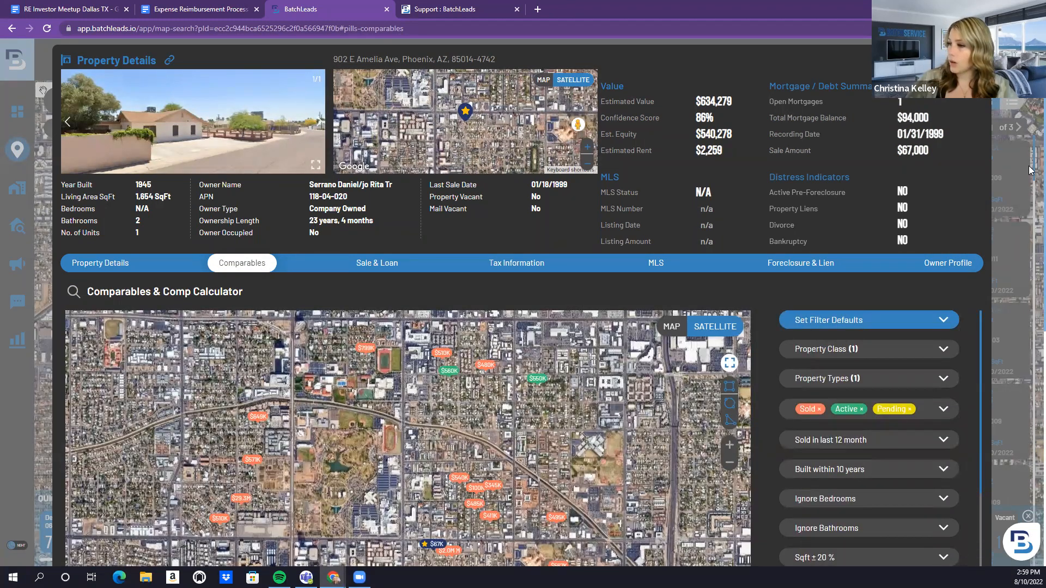
drag(1030, 167, 1029, 176)
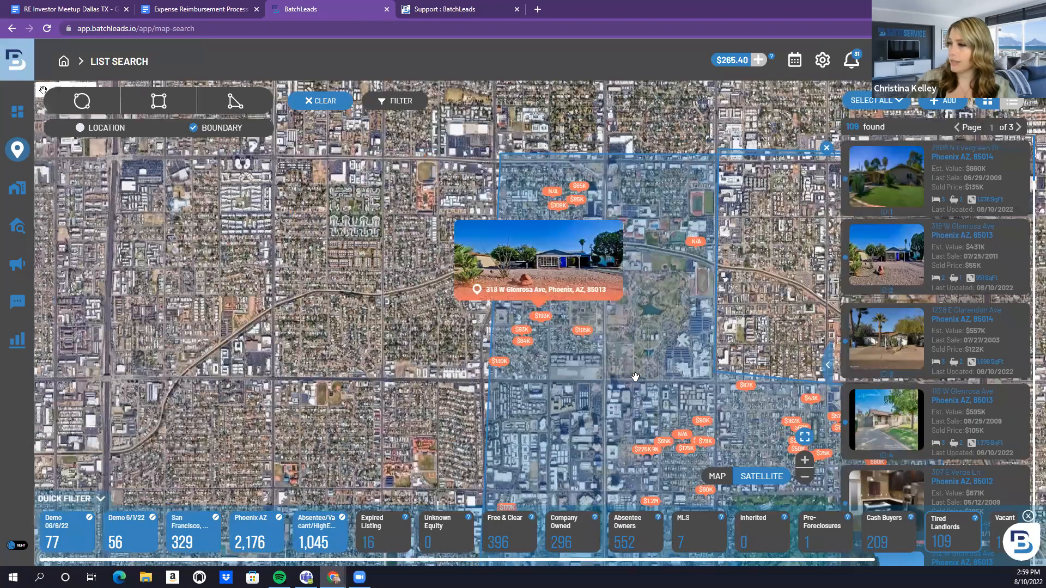
drag(635, 377, 333, 267)
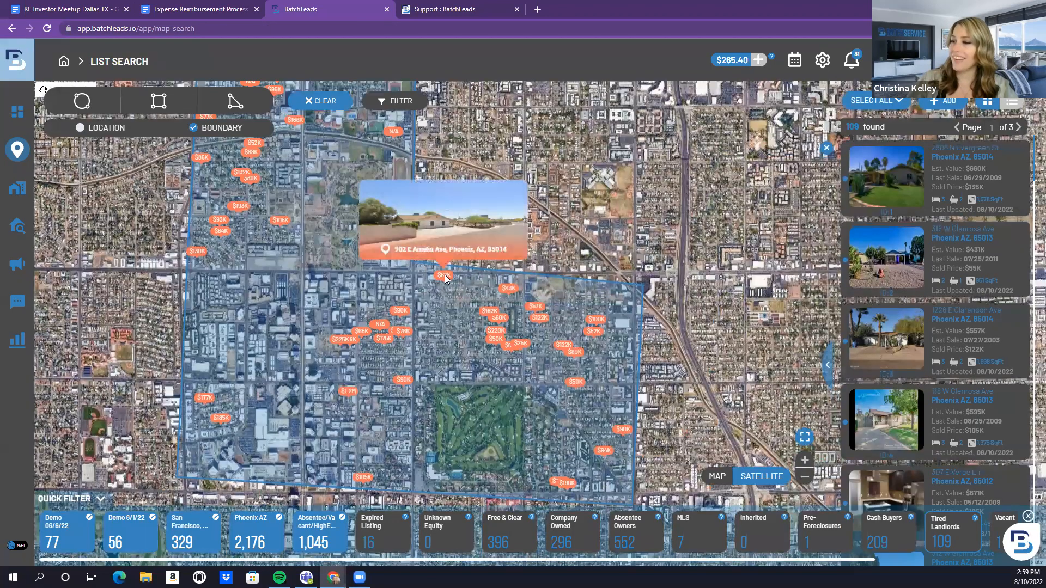
click(445, 277)
click(669, 313)
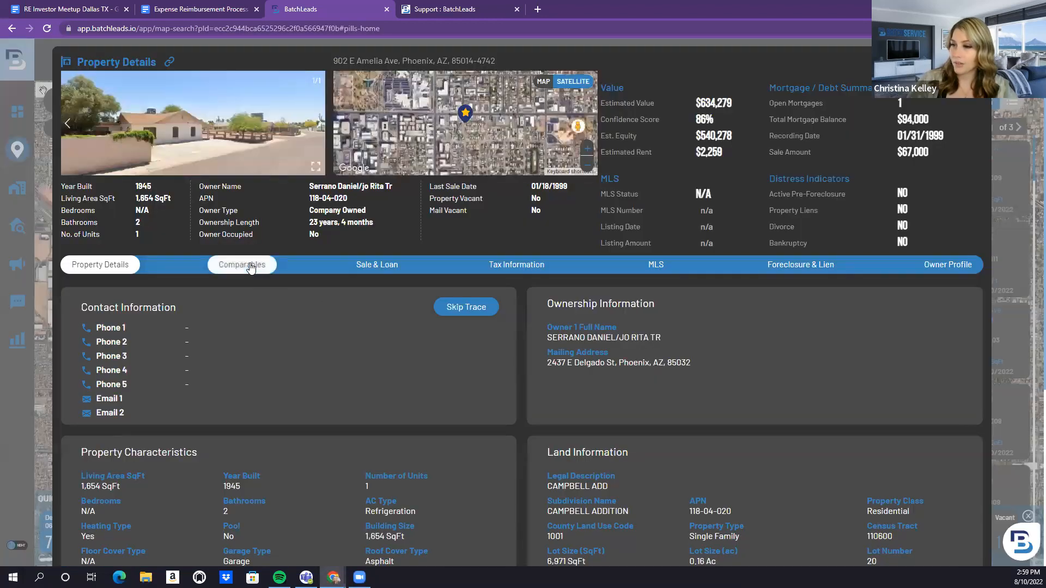
click(250, 265)
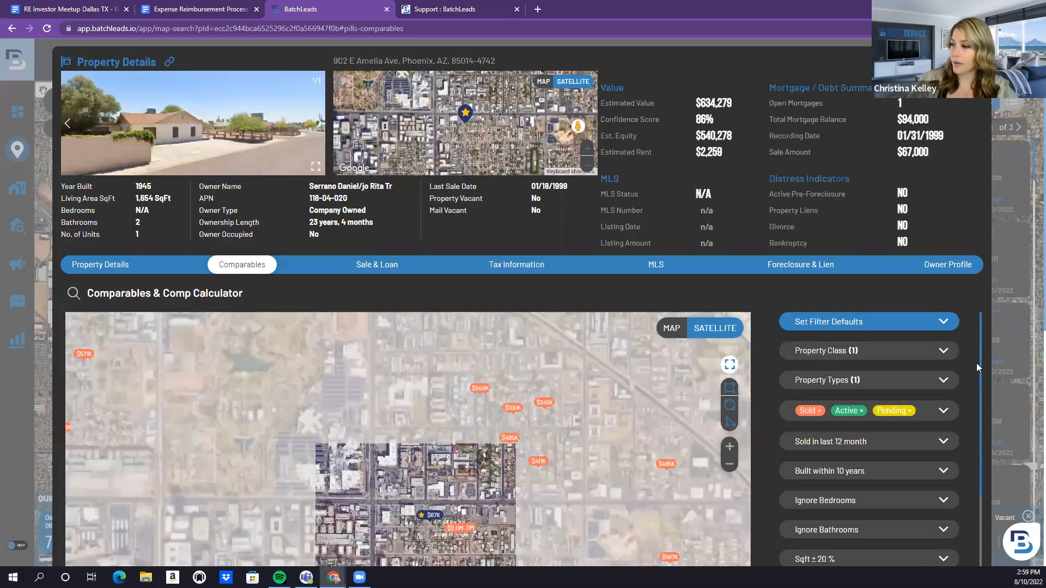
scroll(974, 352, down, 4)
scroll(970, 349, up, 4)
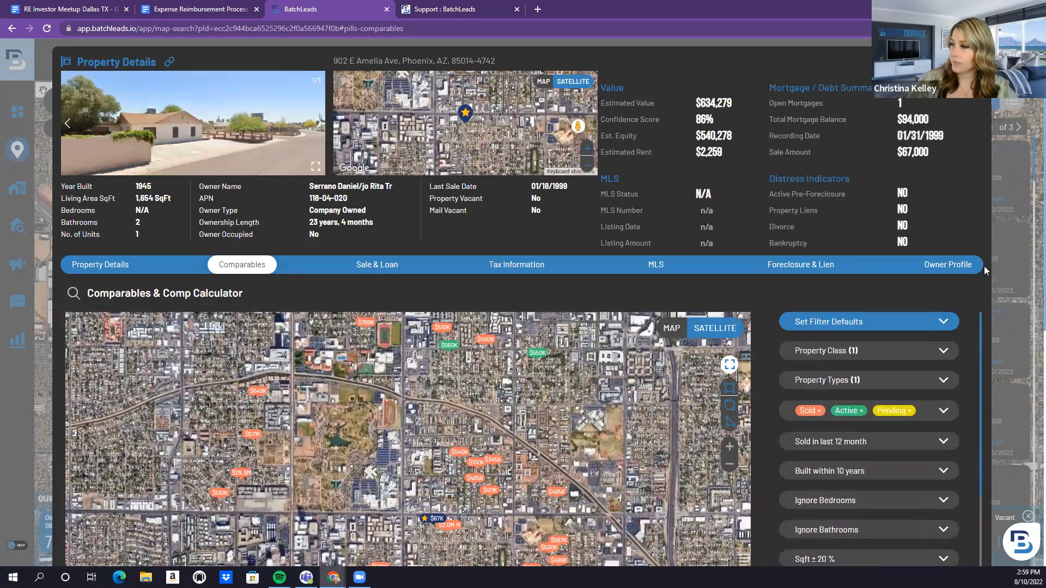
scroll(996, 250, down, 2)
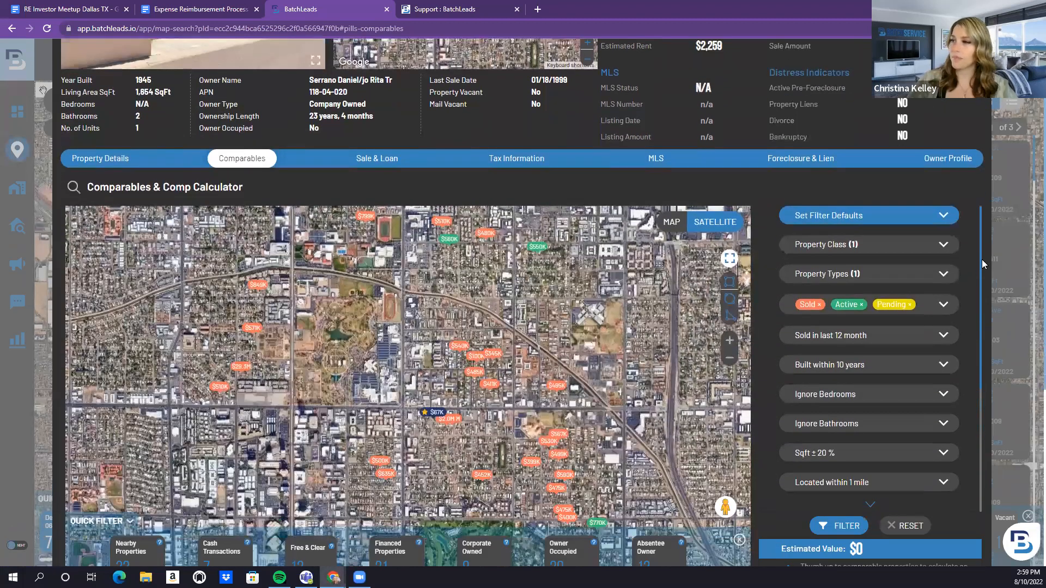
scroll(977, 260, down, 2)
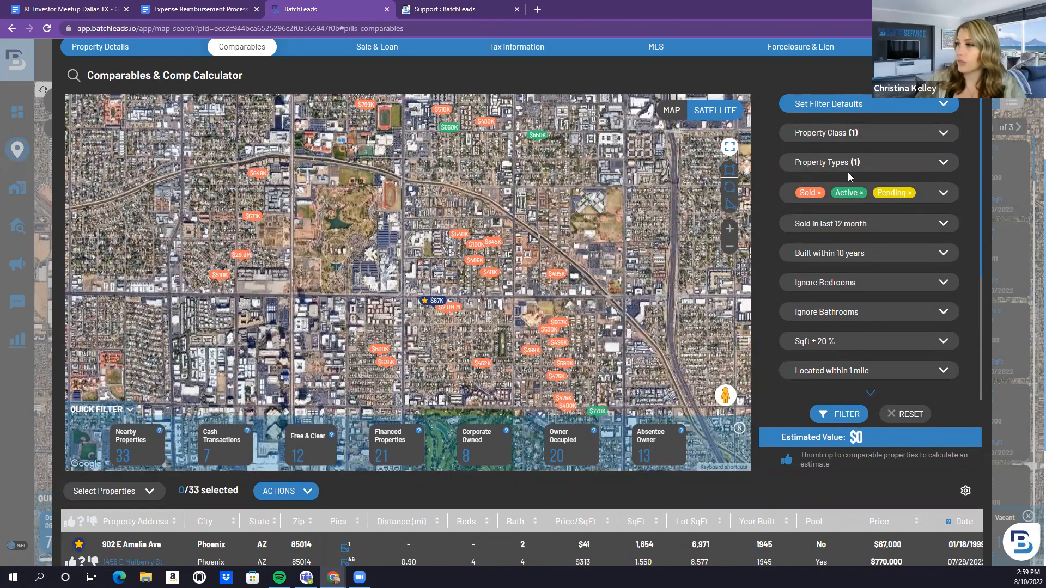
Check the saved comp filter presets and drop Pending from the comp listing statuses
click(846, 103)
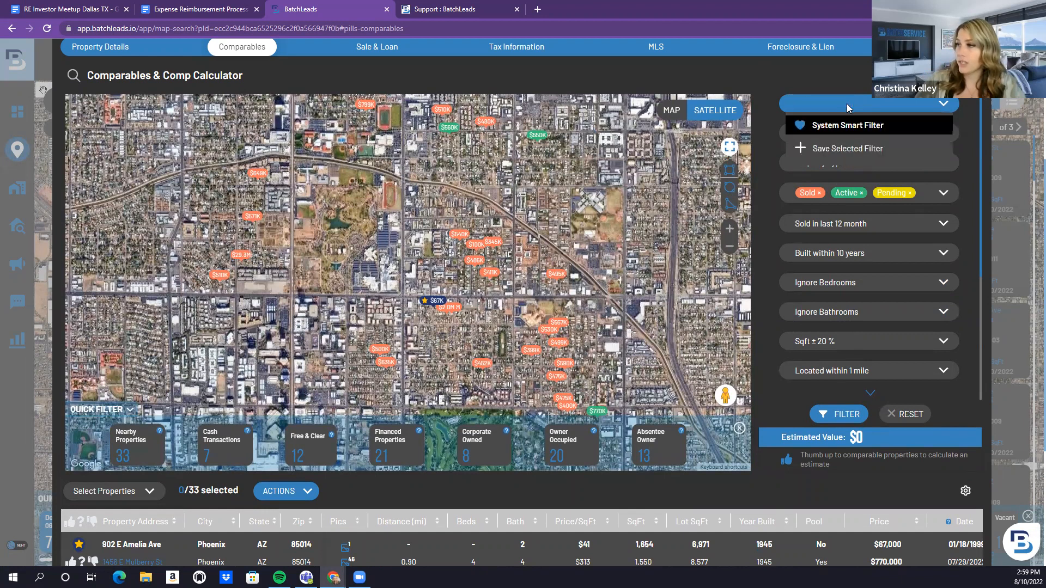
click(846, 104)
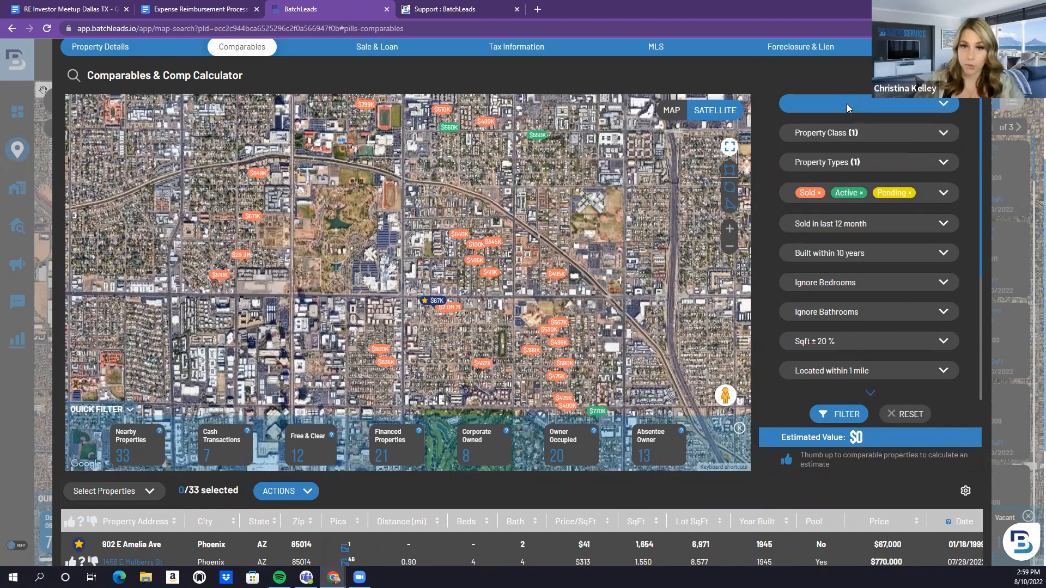
click(910, 195)
click(909, 196)
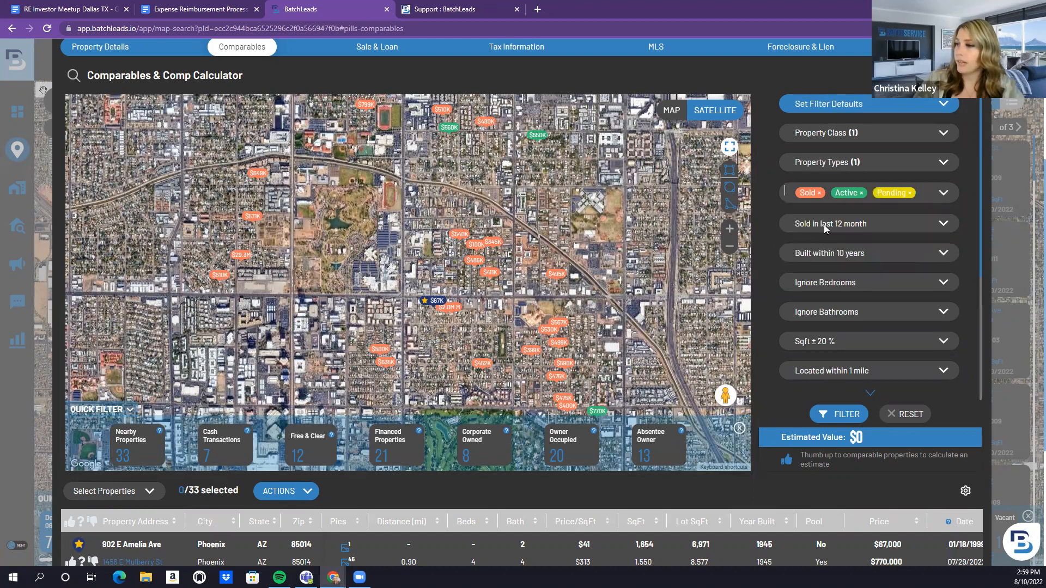
Limit comparables to 'Sold in last 3 month' and set Year Built to 'Ignore Year Built'
click(824, 225)
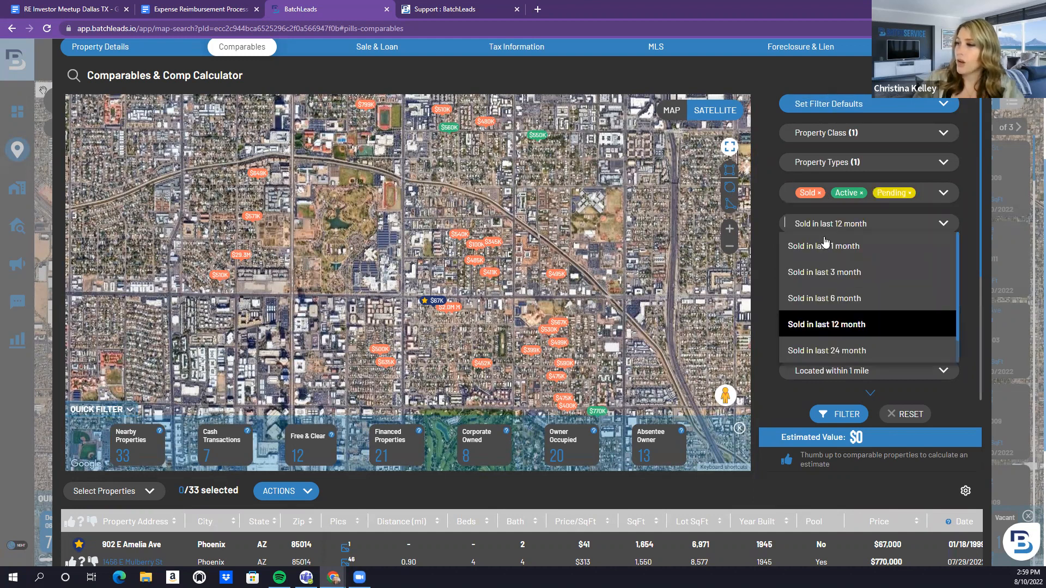
click(828, 278)
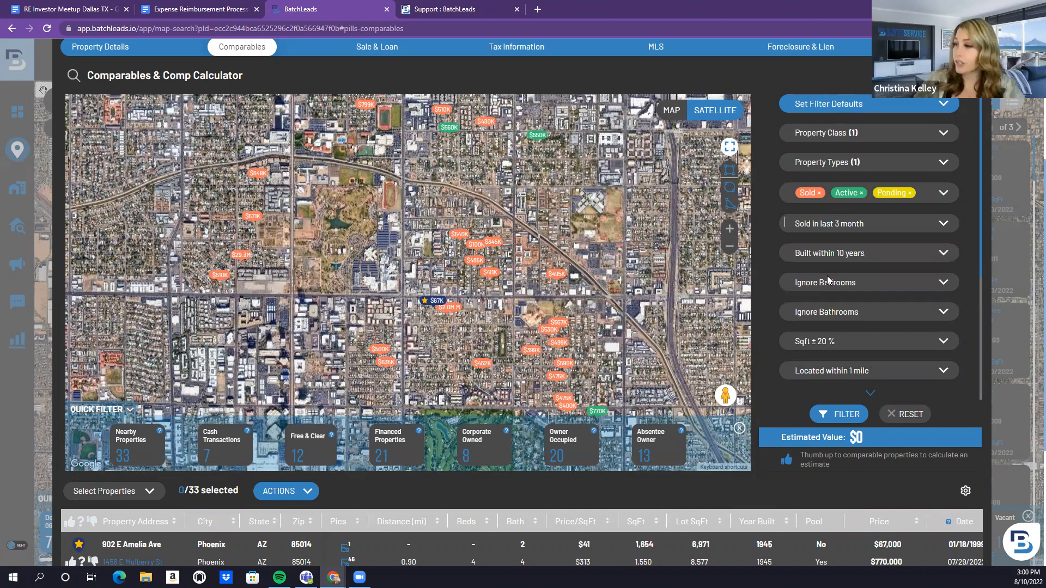
click(830, 258)
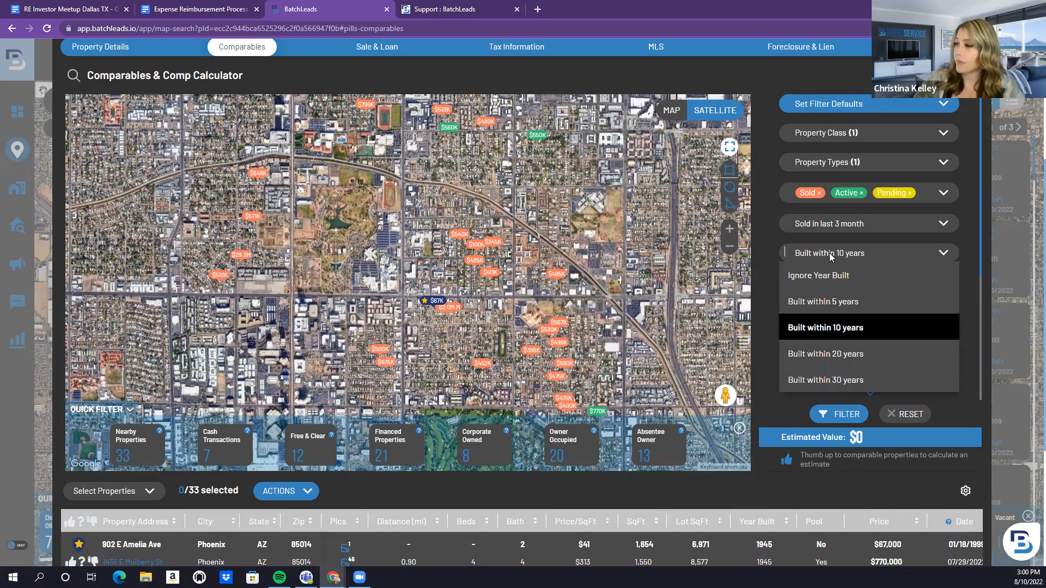
click(830, 276)
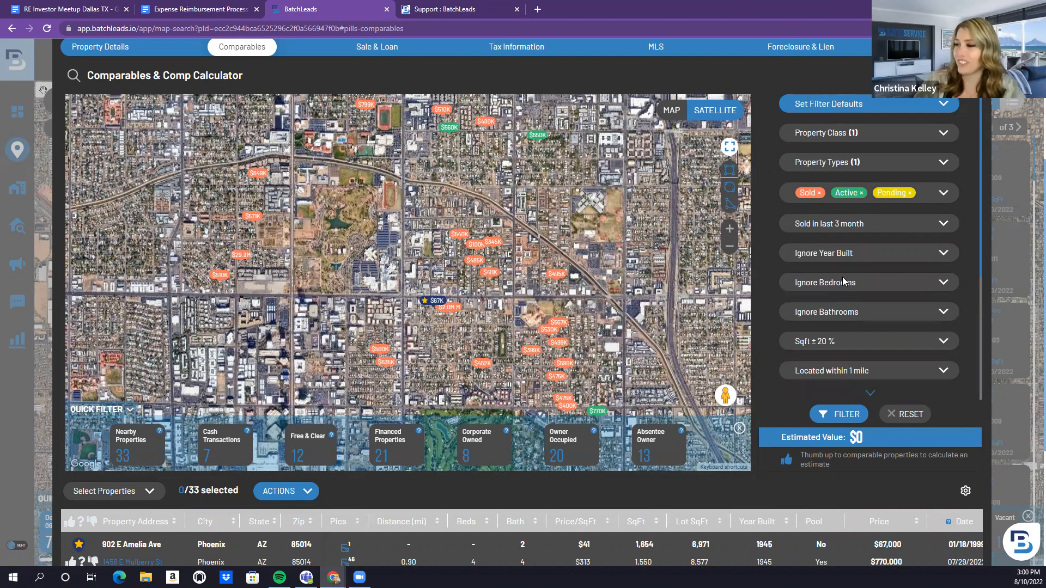
Keep the comp square-footage tolerance at ±20%
scroll(839, 324, down, 3)
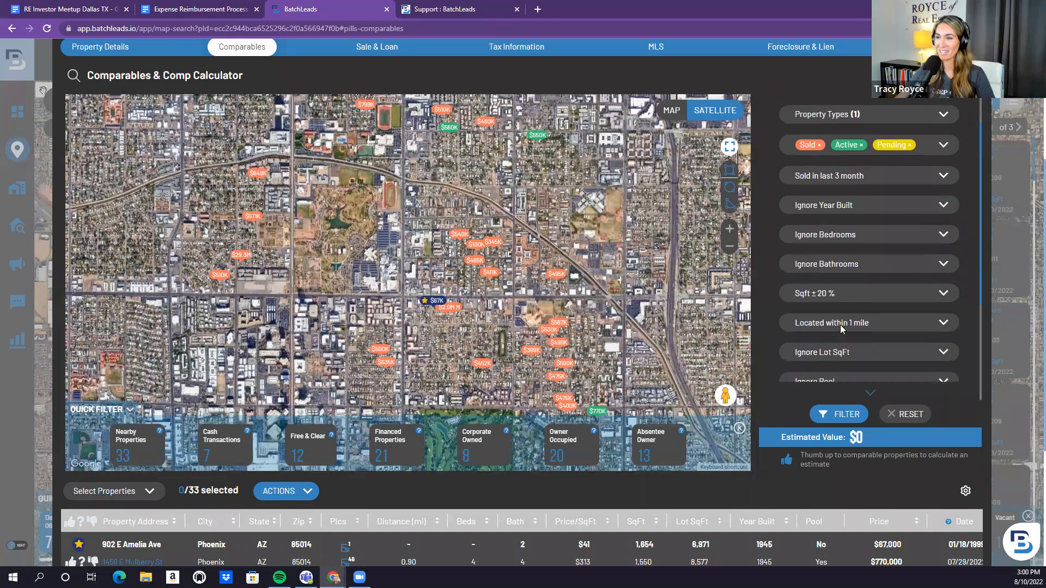
scroll(806, 202, up, 2)
scroll(812, 254, up, 1)
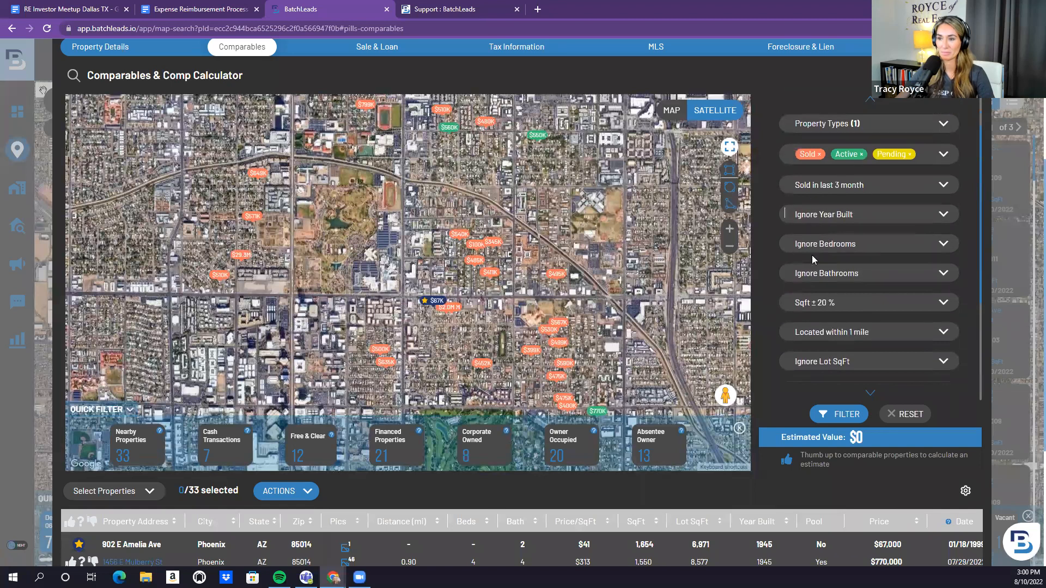
scroll(839, 351, down, 2)
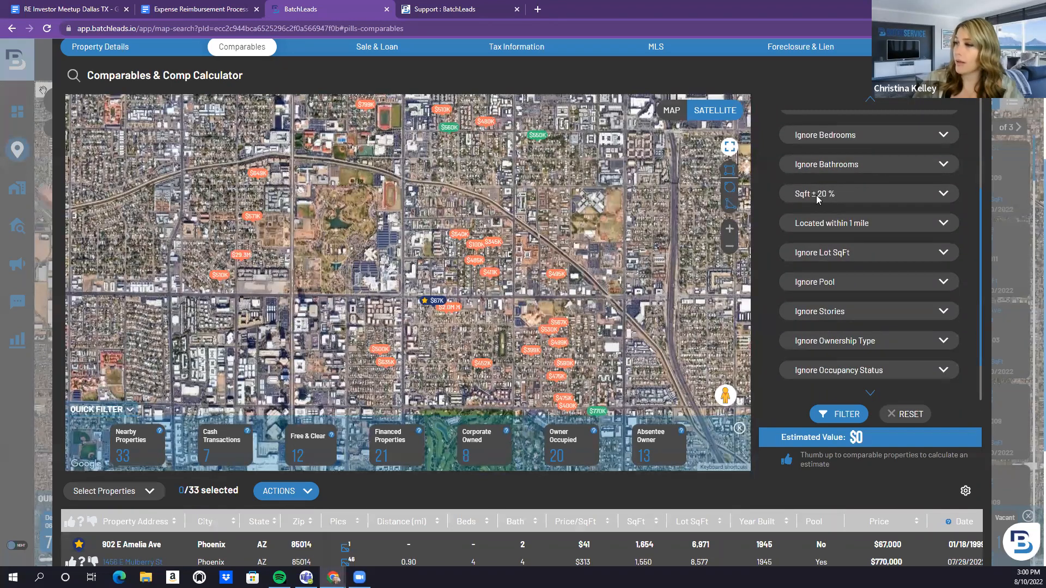
click(805, 196)
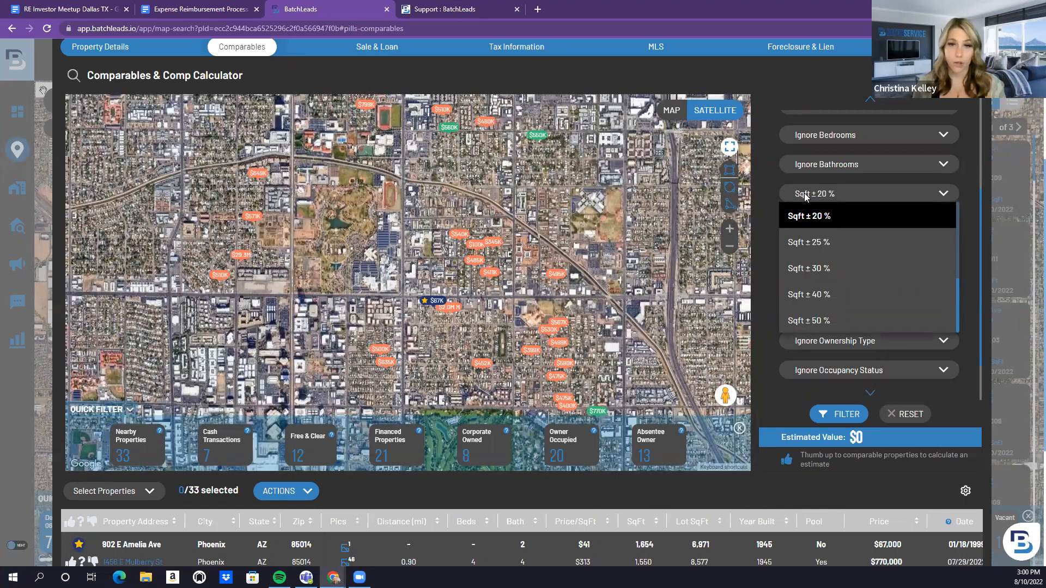
click(769, 214)
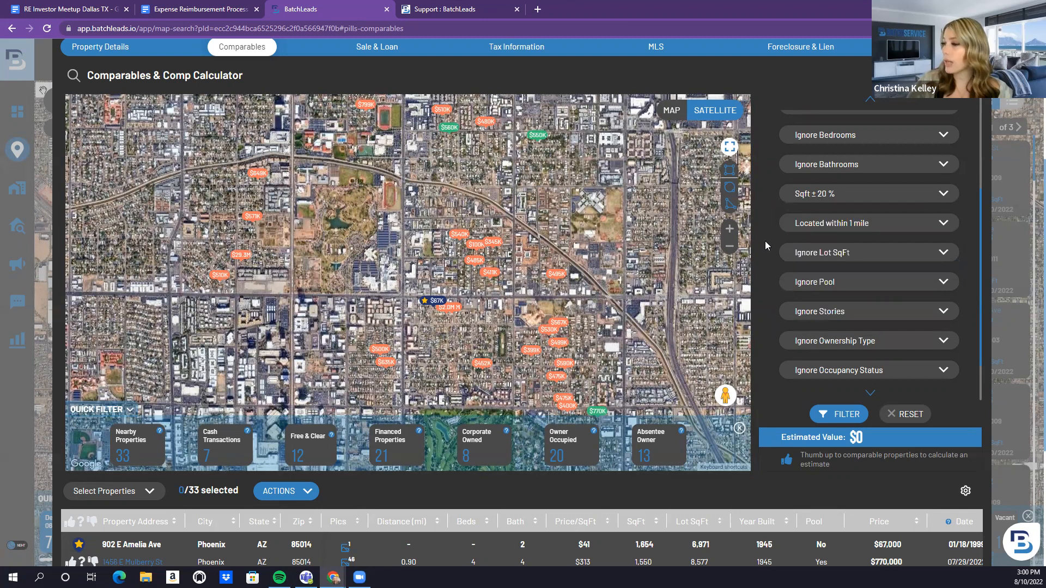
scroll(830, 339, down, 1)
scroll(830, 339, down, 2)
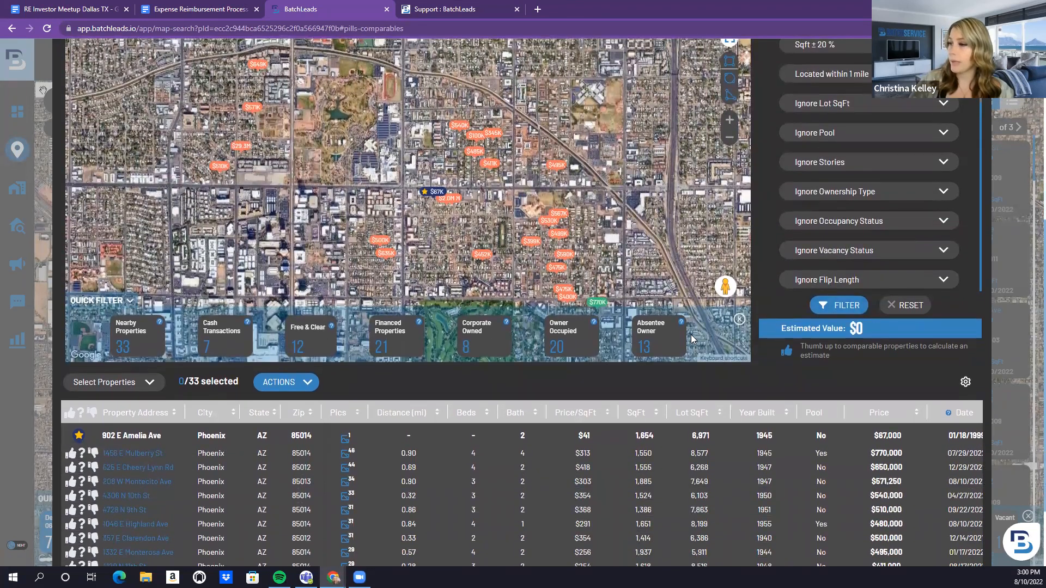
scroll(691, 334, up, 3)
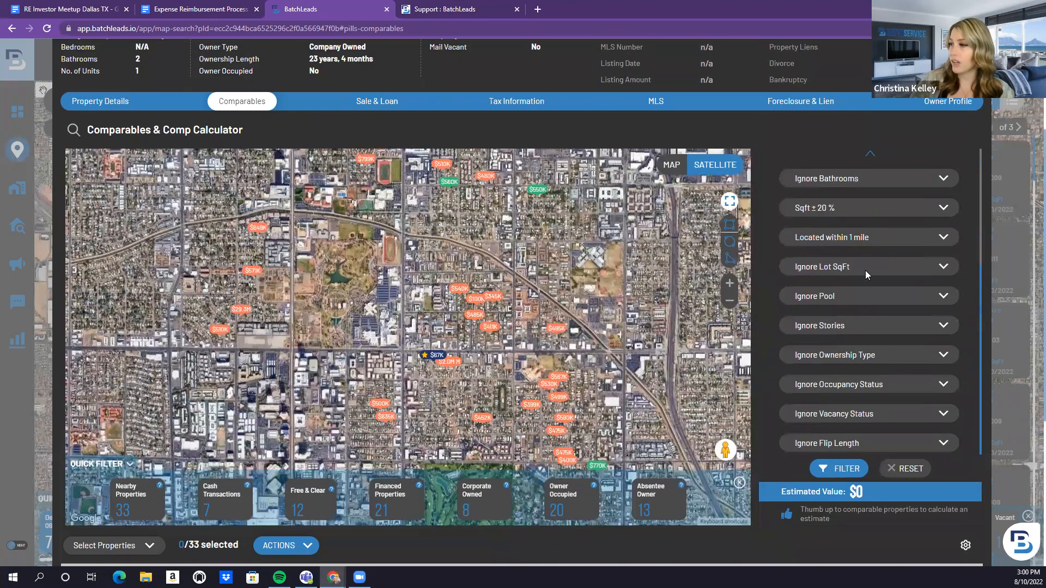
scroll(866, 273, down, 2)
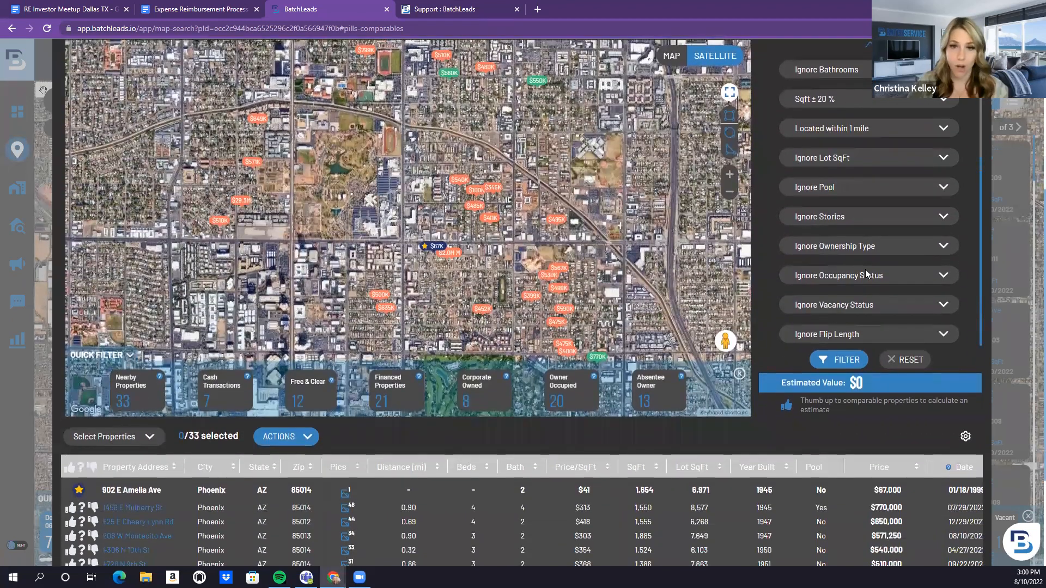
Apply the updated comp filters, narrowing the list to 16 comparables
click(847, 362)
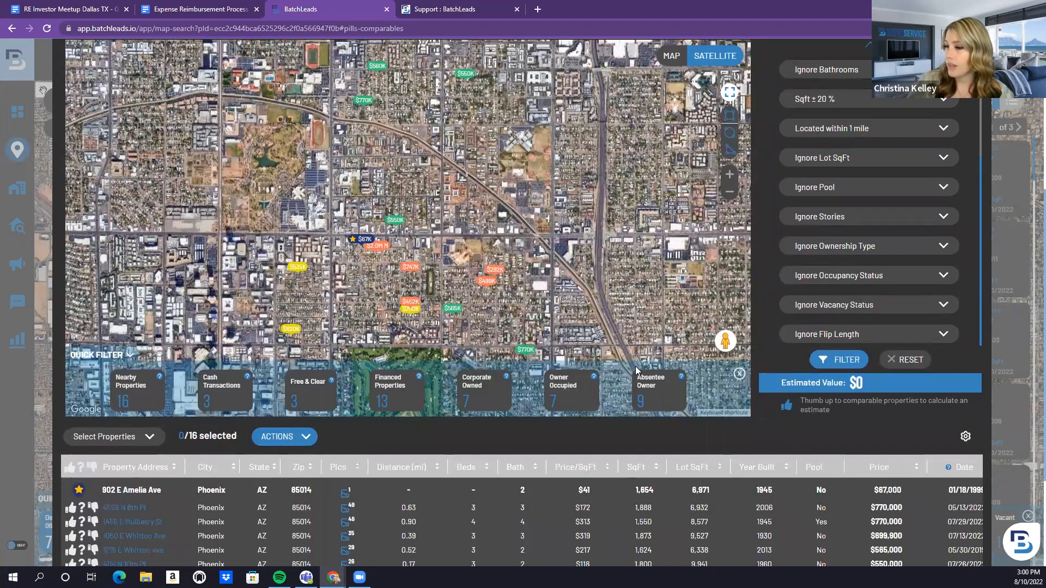
scroll(635, 360, up, 1)
scroll(635, 360, down, 3)
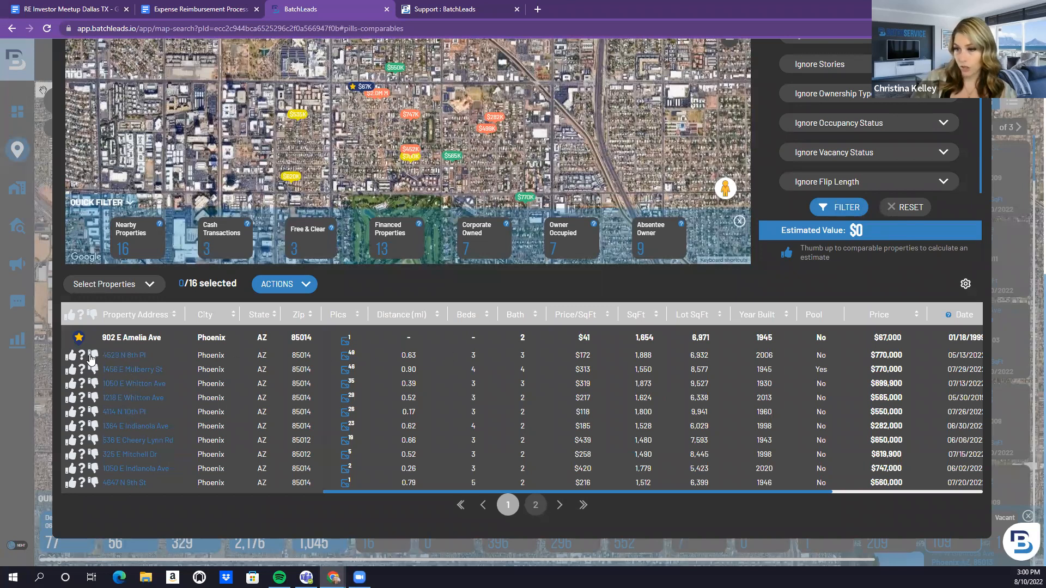
click(71, 356)
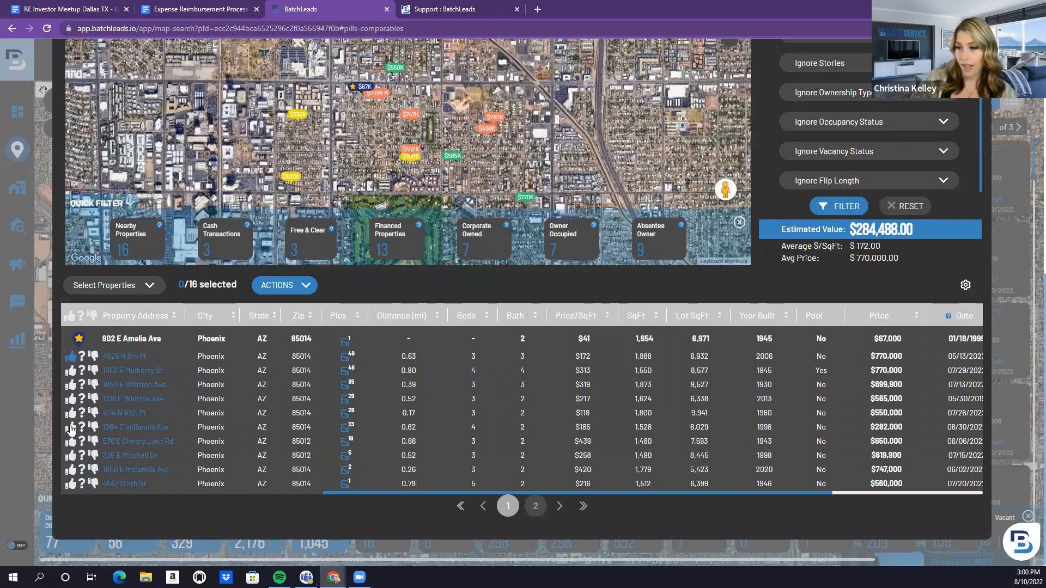
click(69, 414)
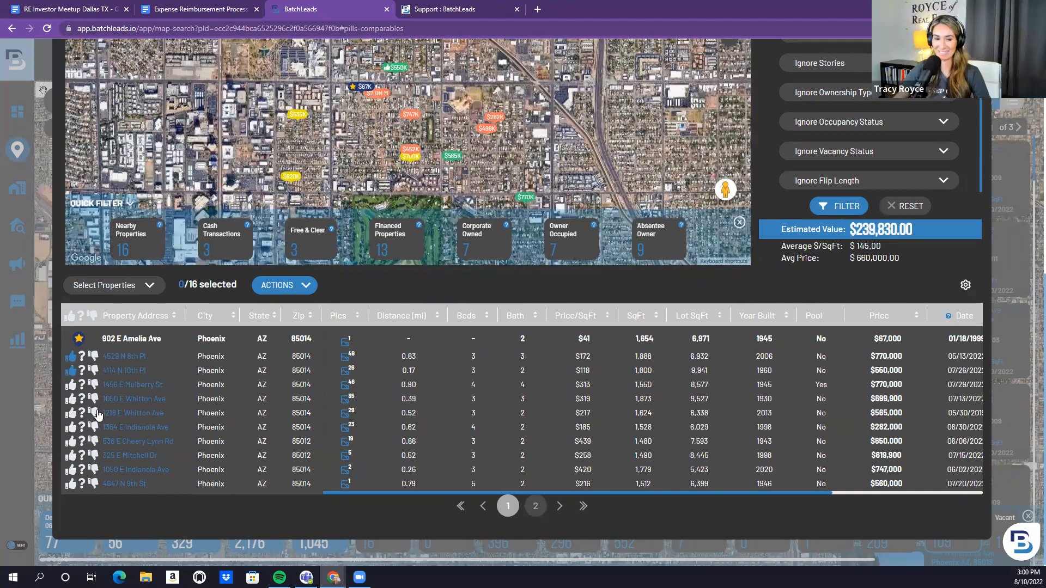
click(71, 427)
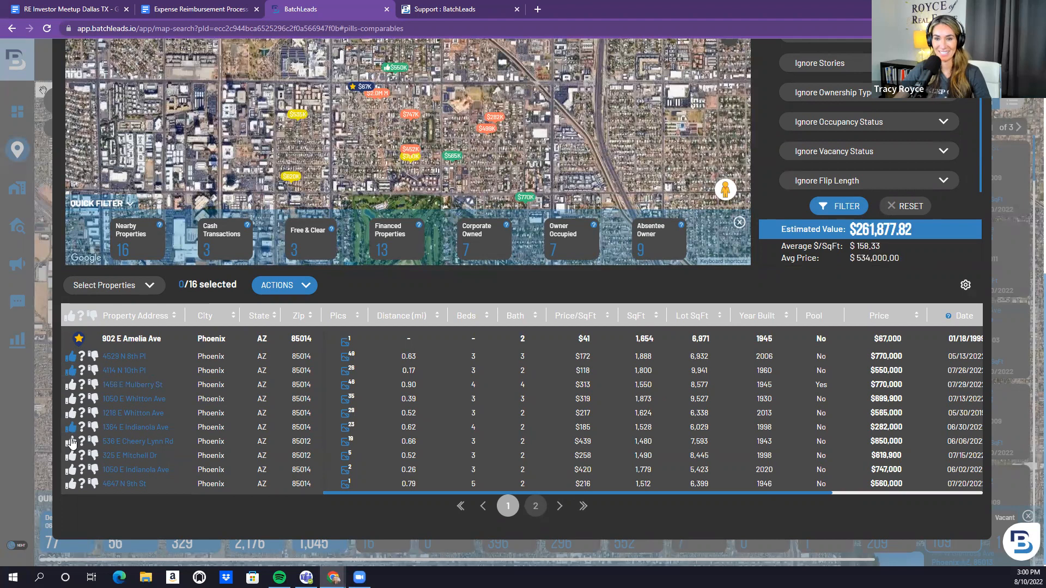
click(71, 456)
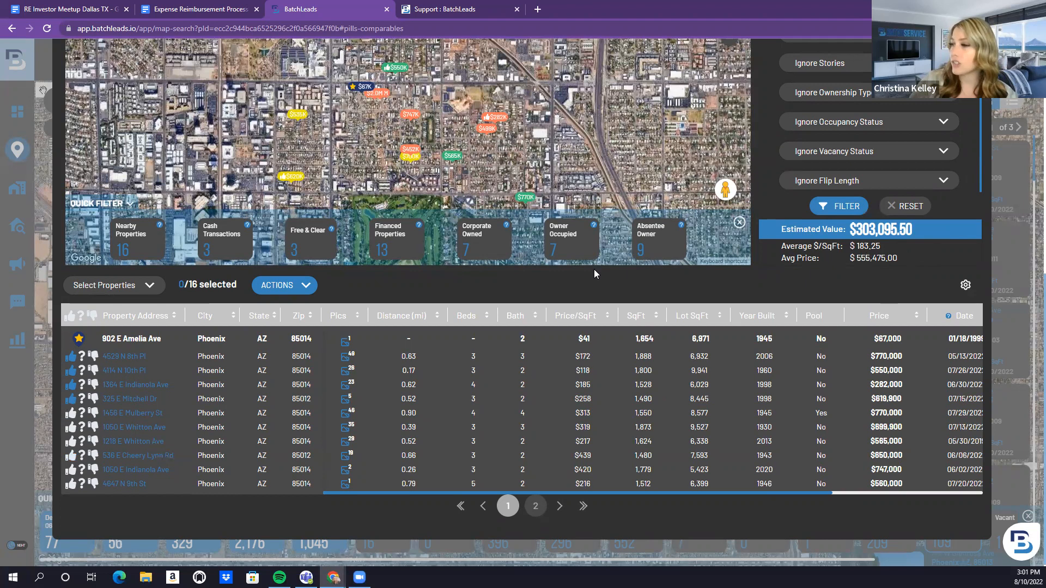
Select the approved comparables and export them with Export Comps to PDF
click(151, 288)
click(119, 303)
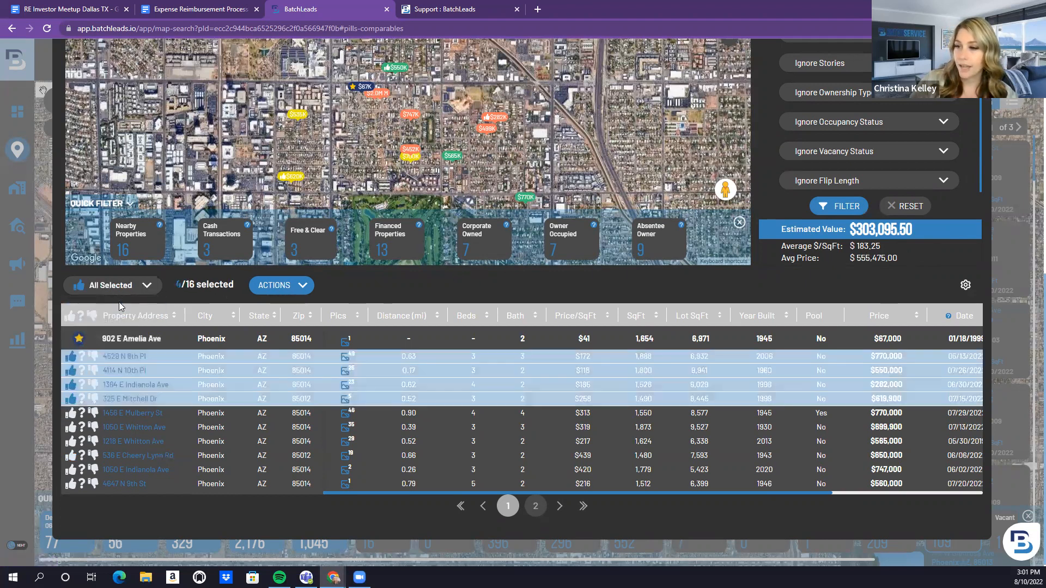
click(299, 286)
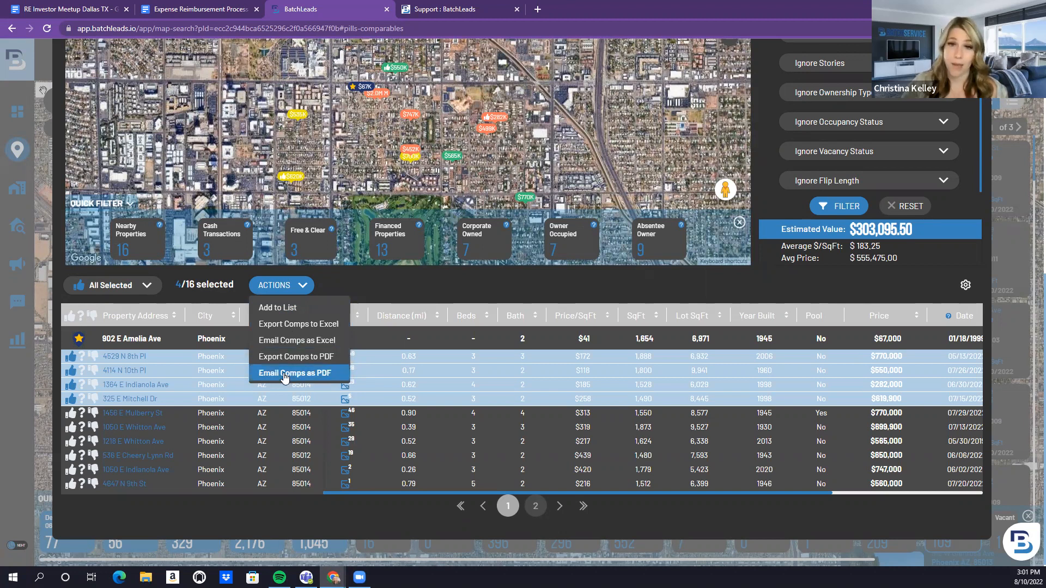
click(291, 357)
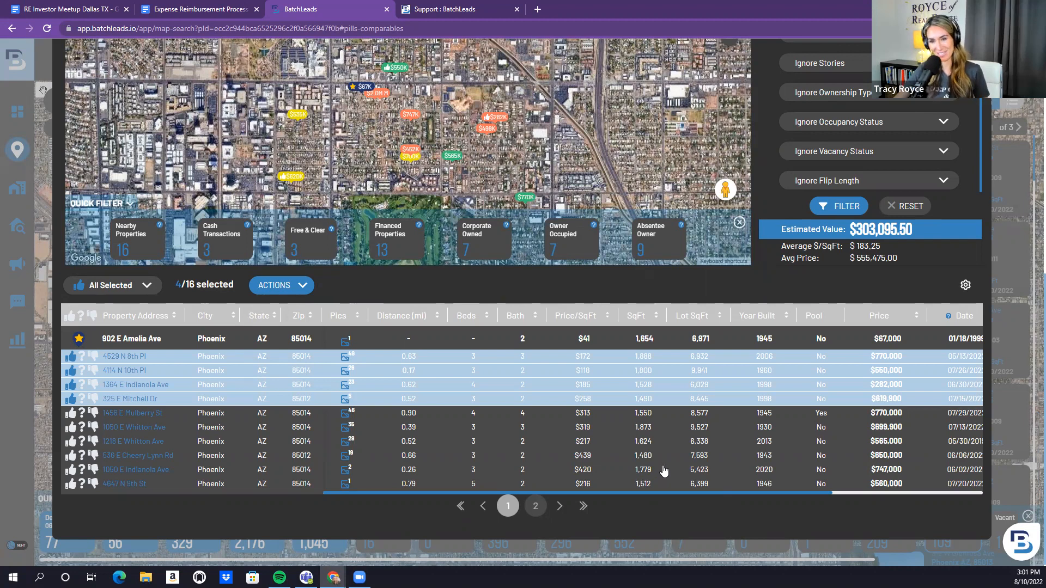
scroll(664, 472, up, 2)
scroll(664, 471, up, 5)
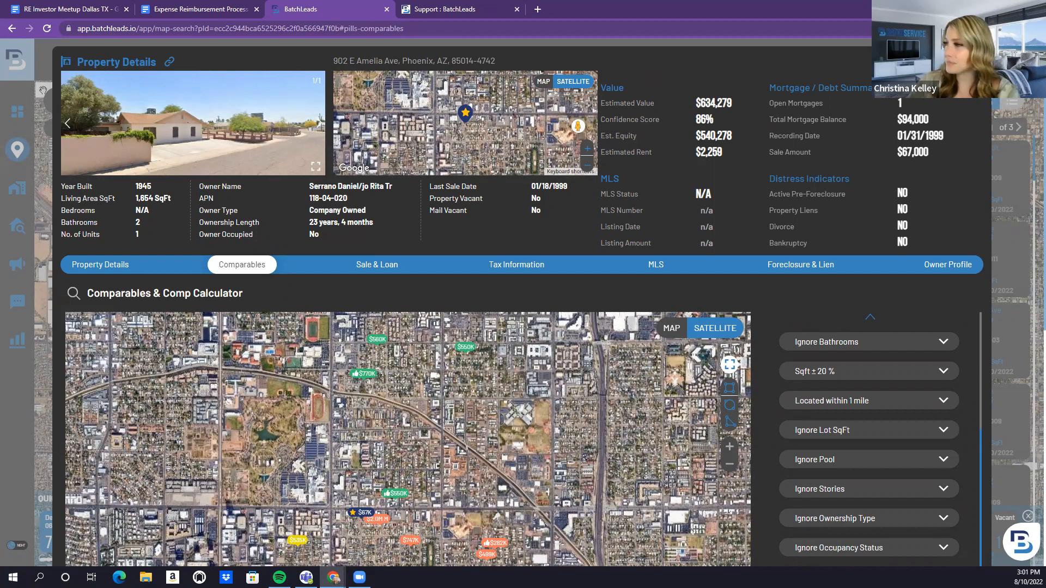
Close Property Details and go to the Properties page listing 41,146 saved properties
click(976, 62)
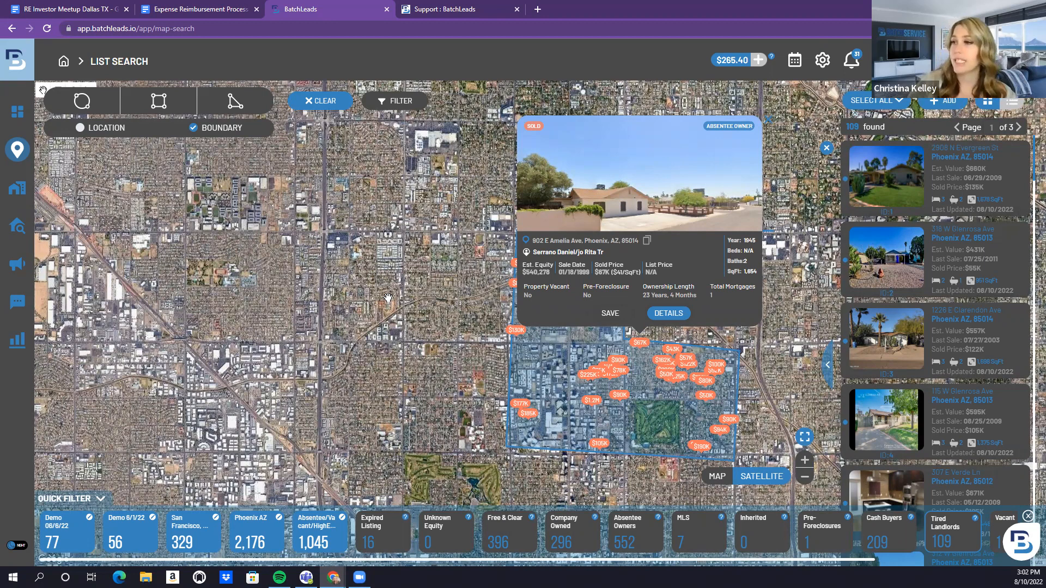
mouse_move(31, 156)
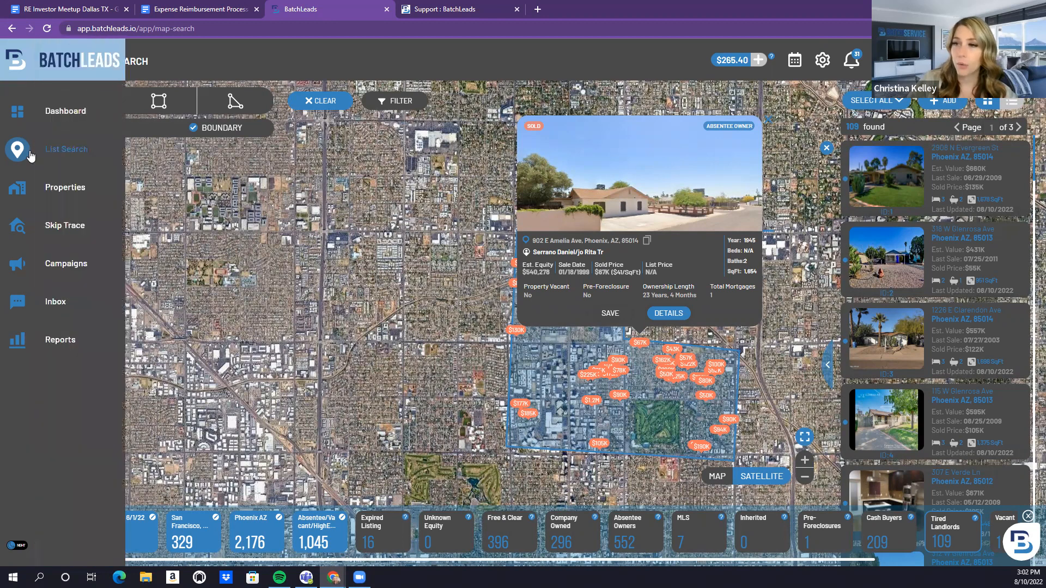
click(48, 194)
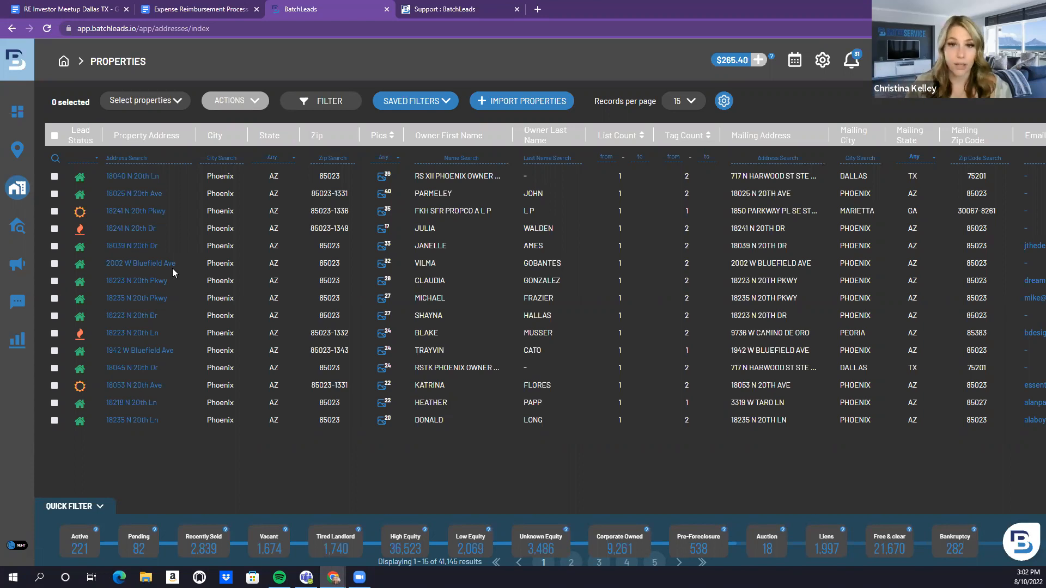
click(325, 104)
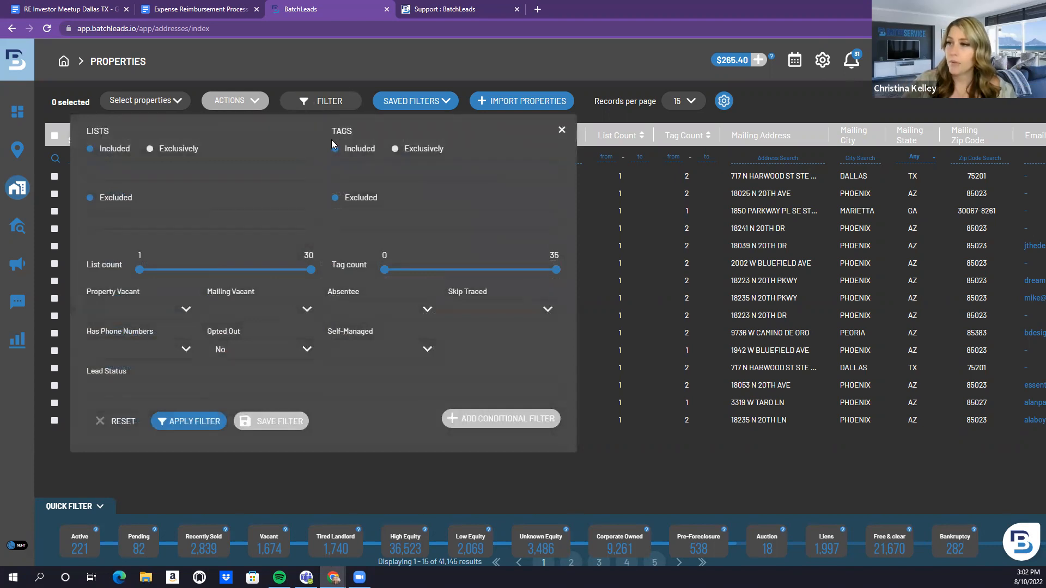
click(213, 173)
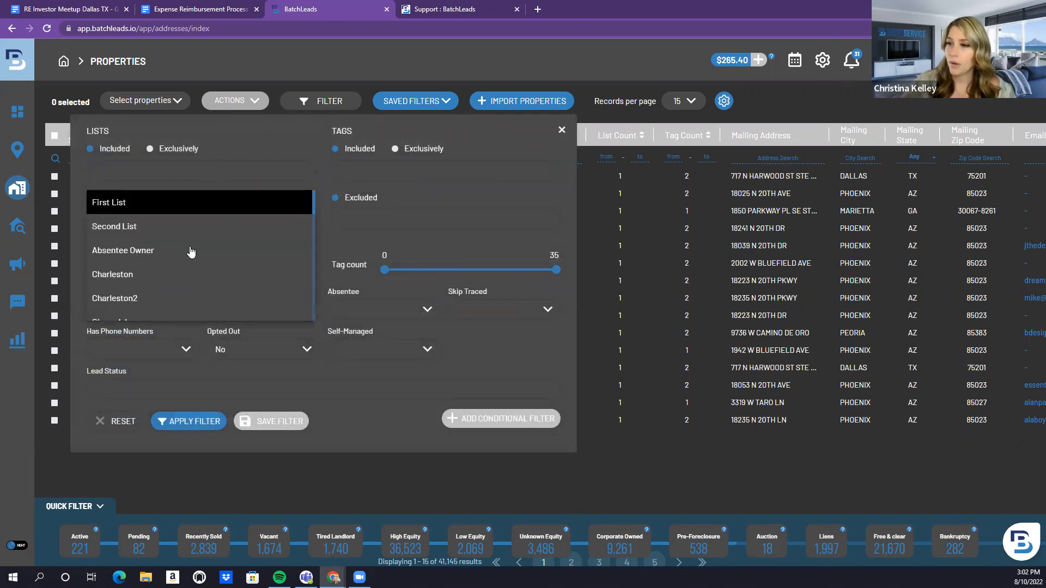
scroll(190, 252, down, 8)
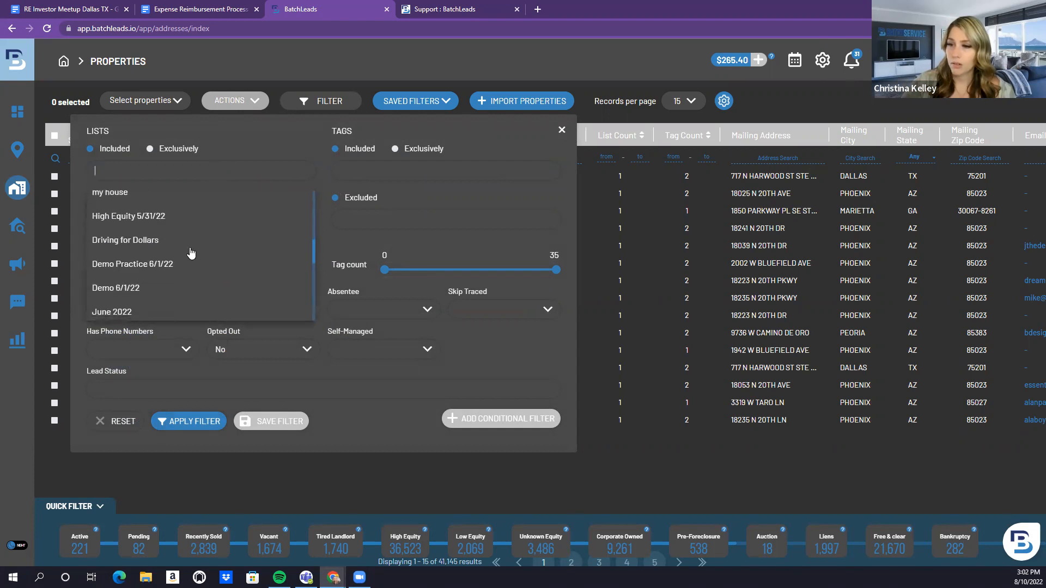
scroll(190, 252, down, 4)
scroll(189, 253, down, 5)
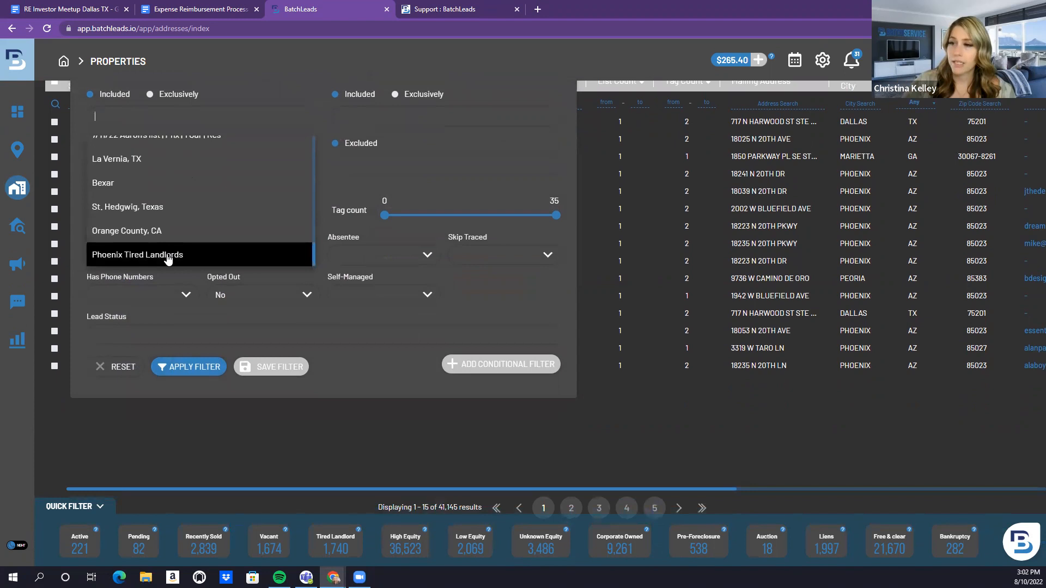
click(168, 256)
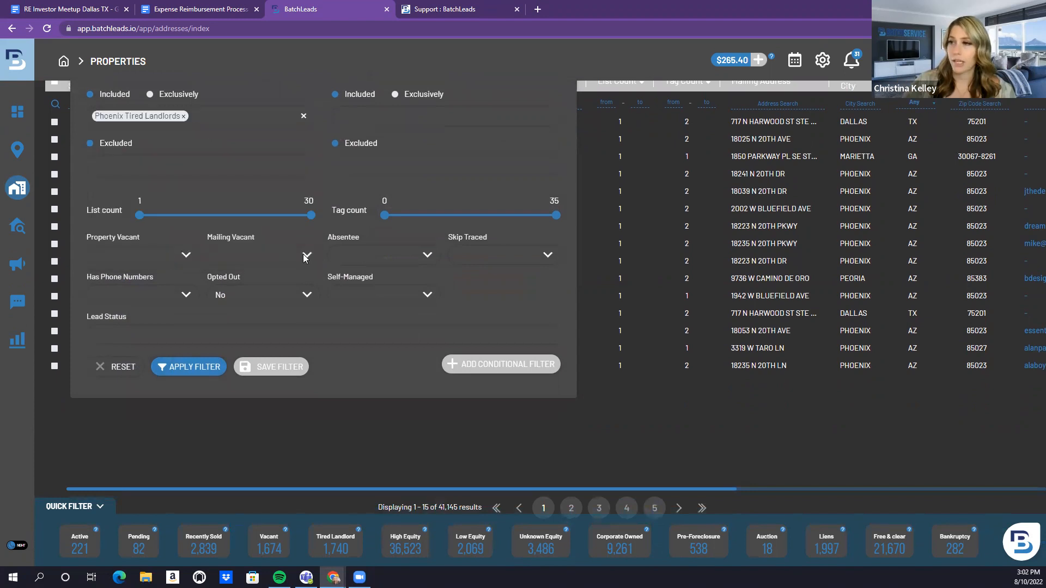
click(180, 368)
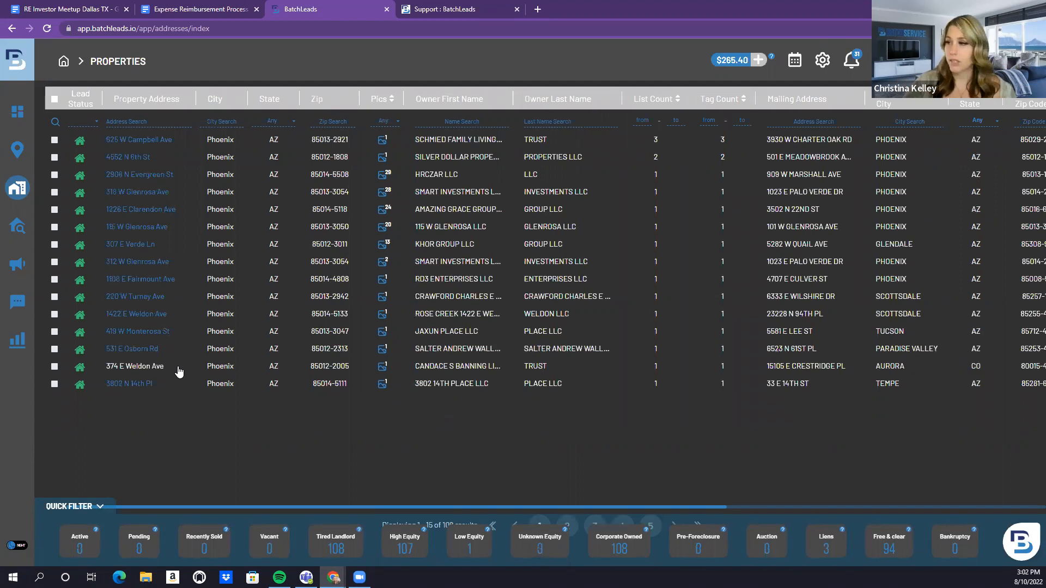
scroll(275, 371, down, 1)
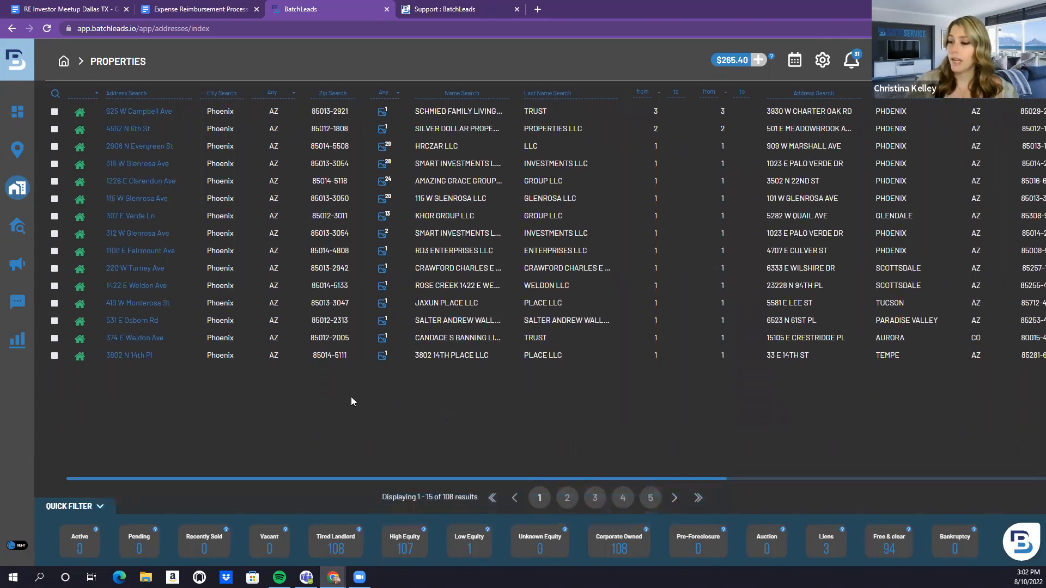
scroll(362, 393, up, 2)
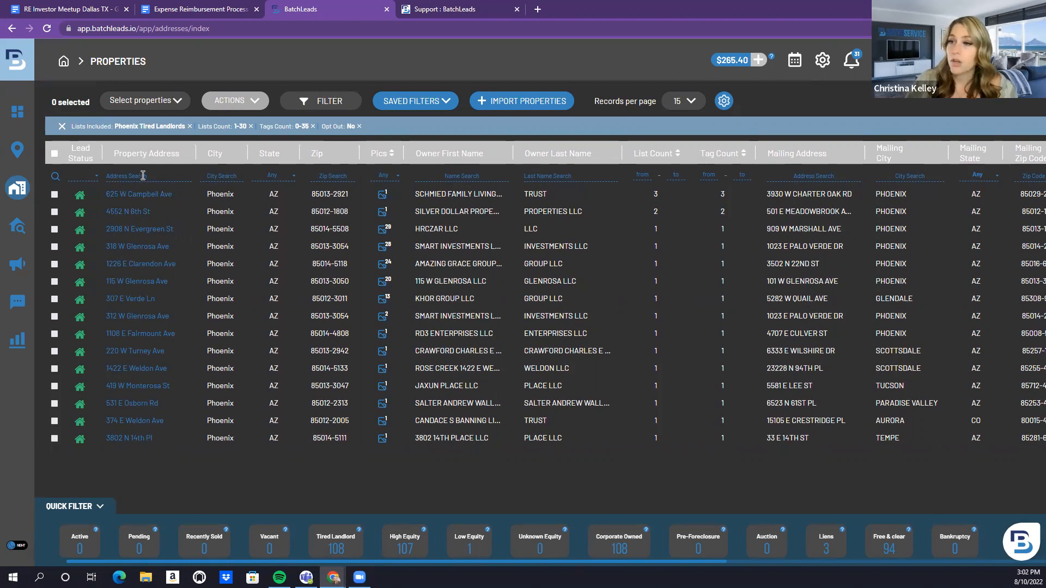
click(336, 176)
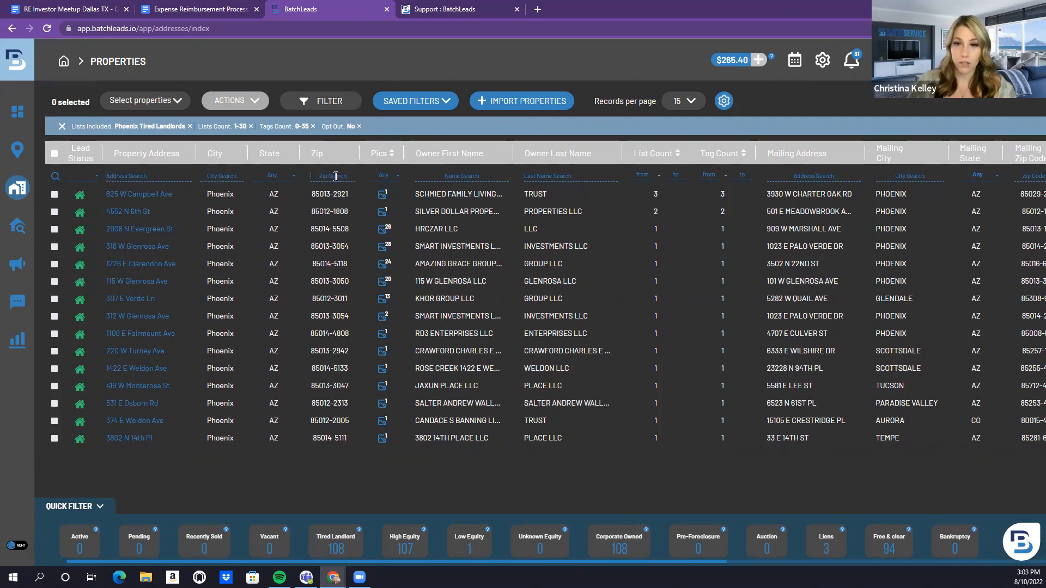
text(8)
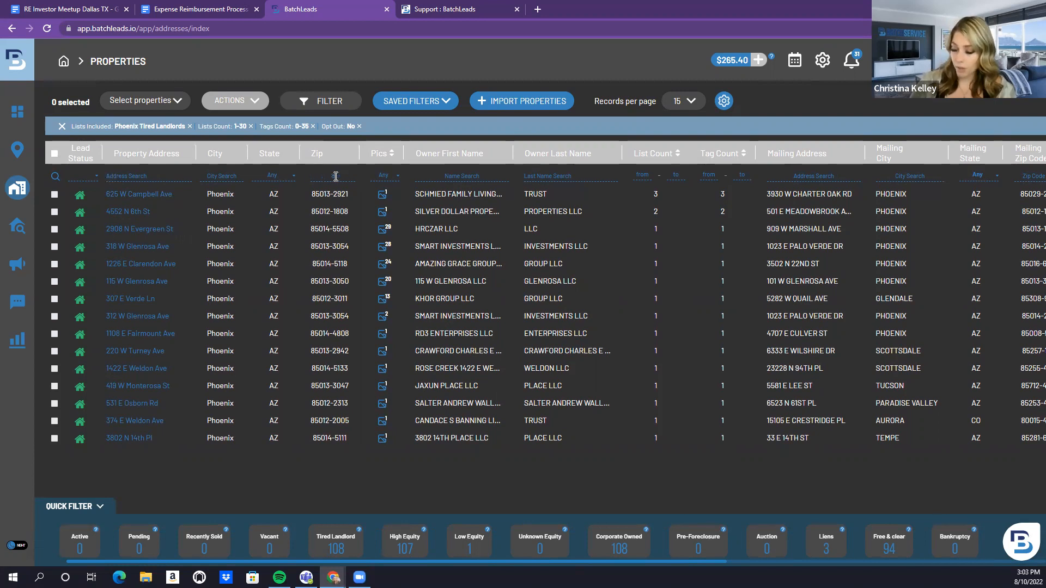
text(5013)
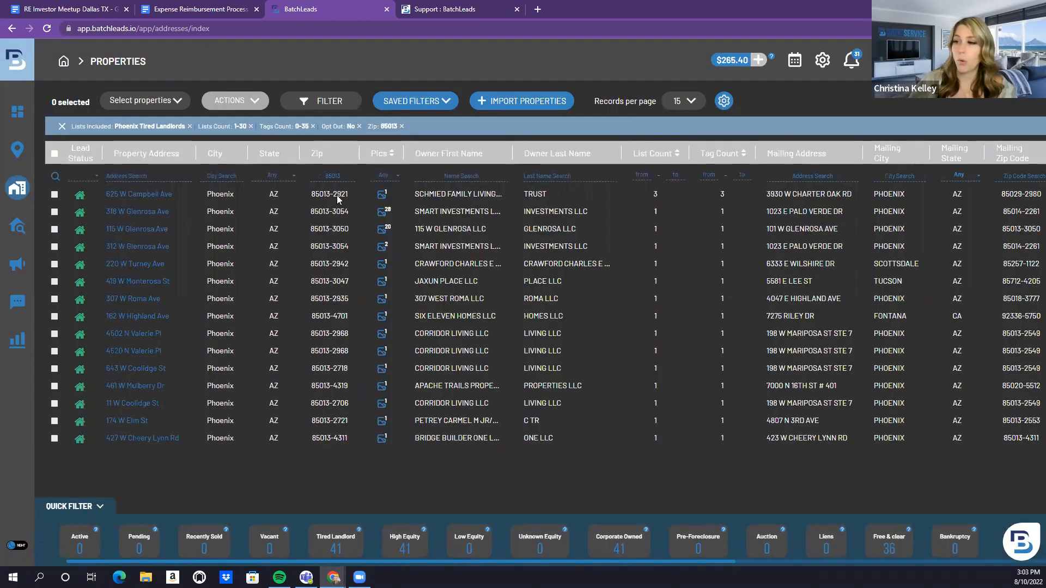
scroll(345, 233, down, 2)
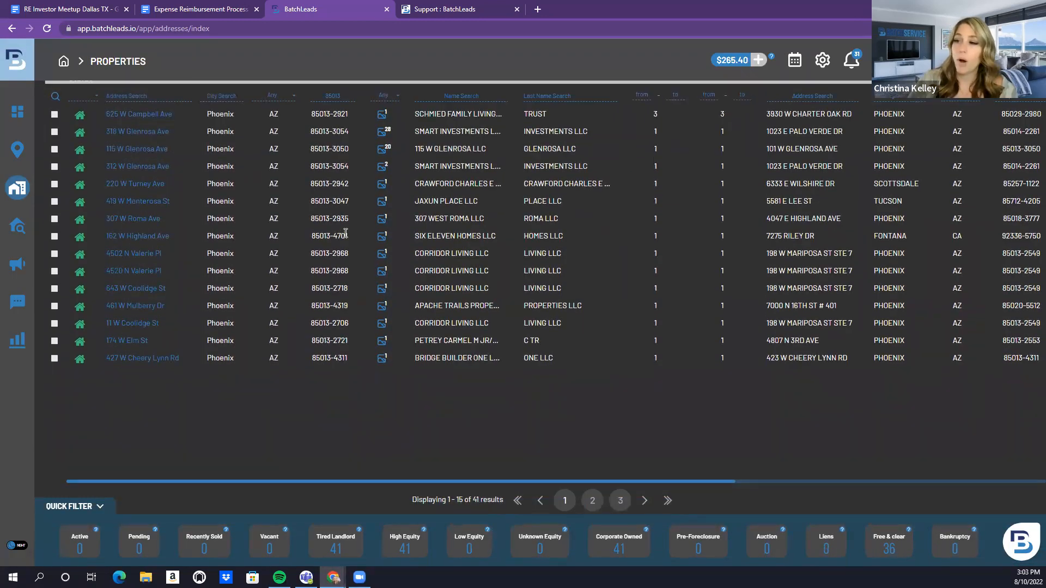
scroll(345, 233, up, 2)
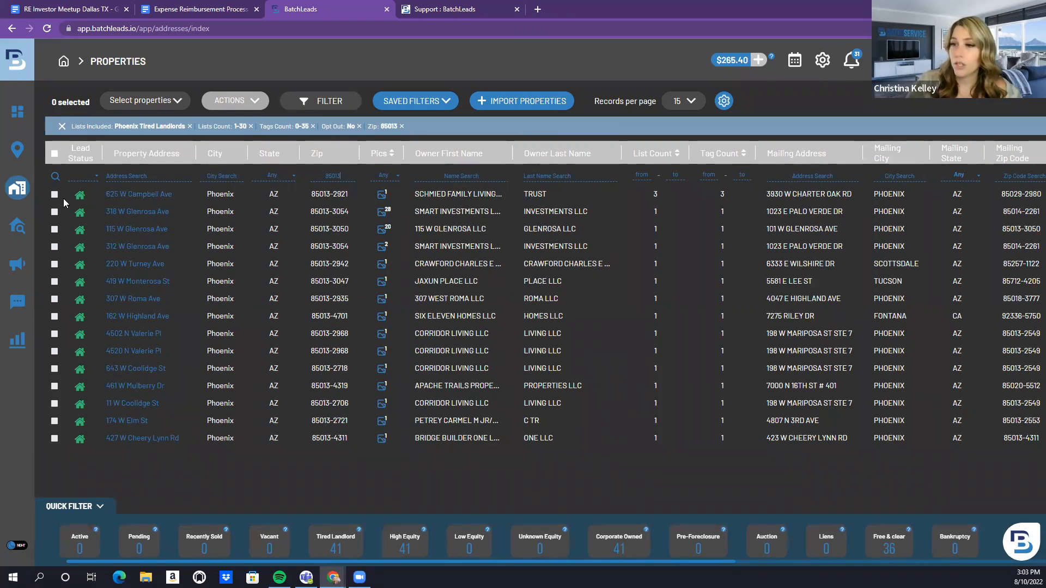
click(157, 210)
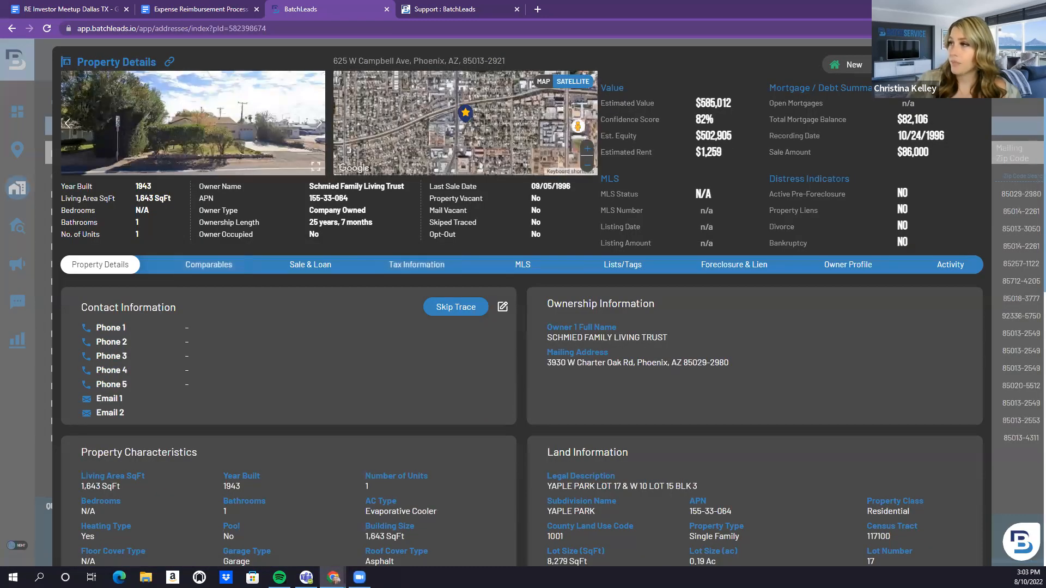
click(849, 64)
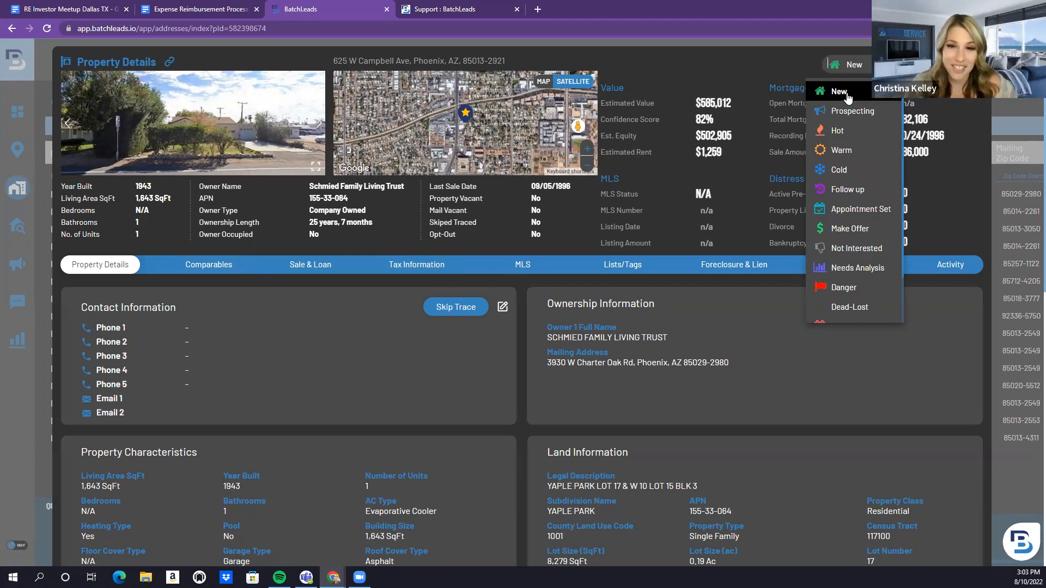
click(837, 130)
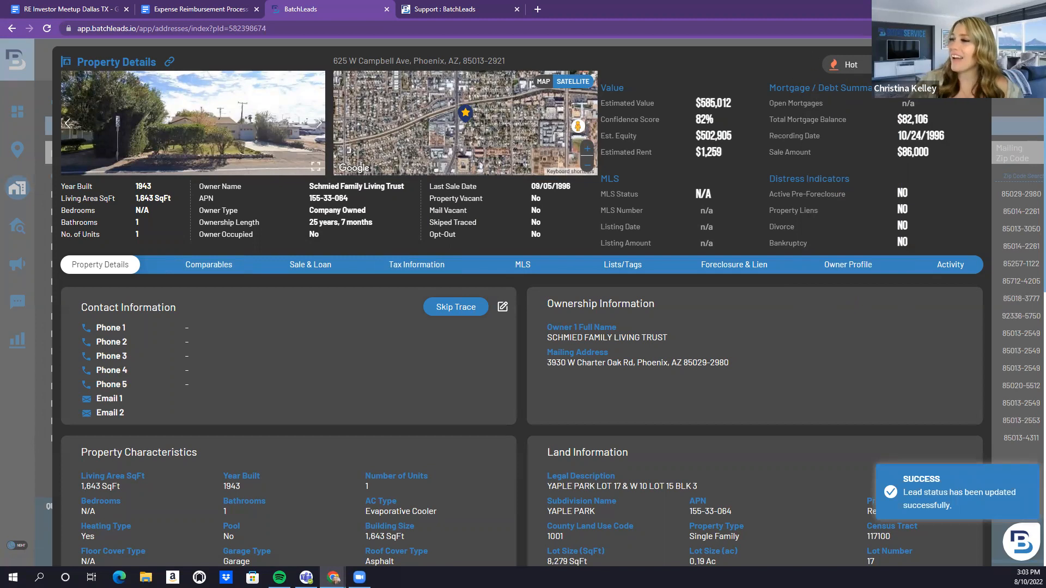
click(974, 63)
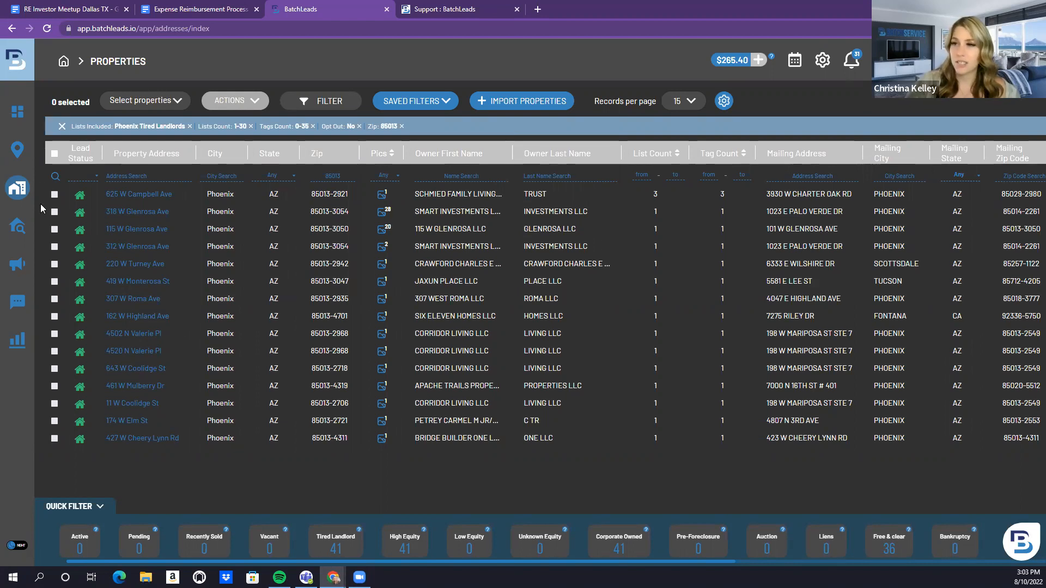
click(56, 156)
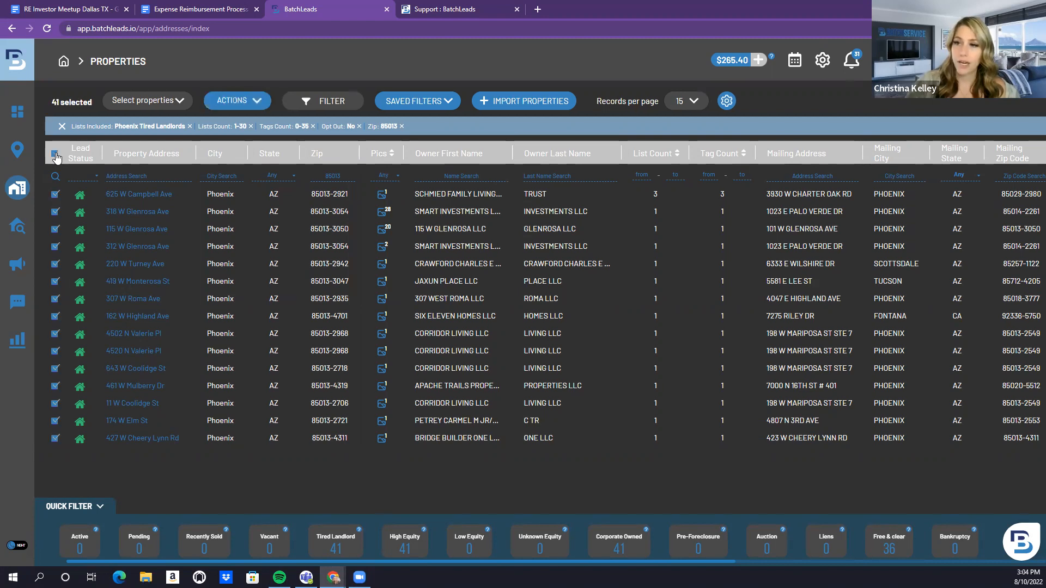
click(146, 107)
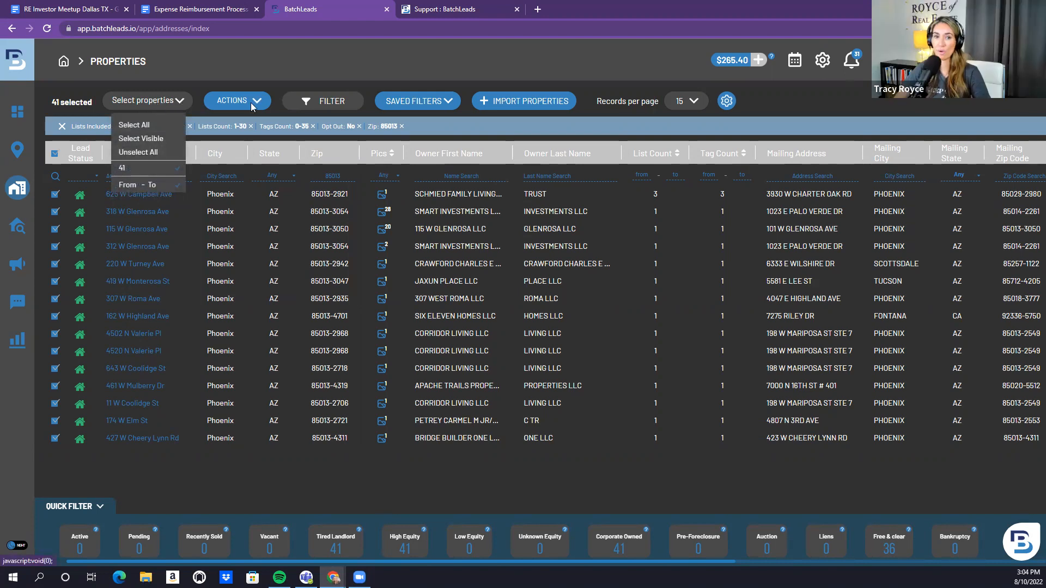
click(170, 103)
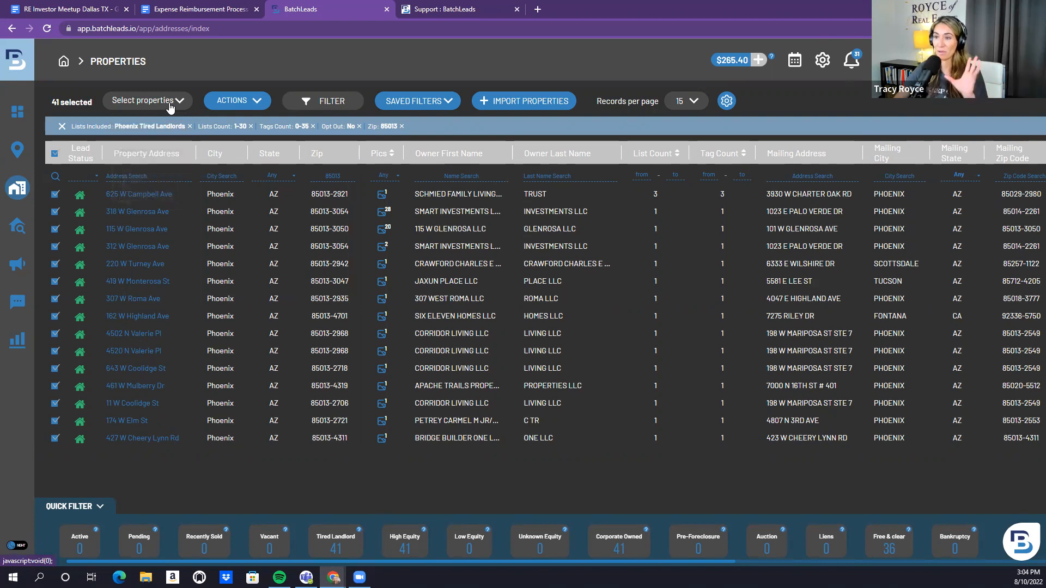
click(146, 197)
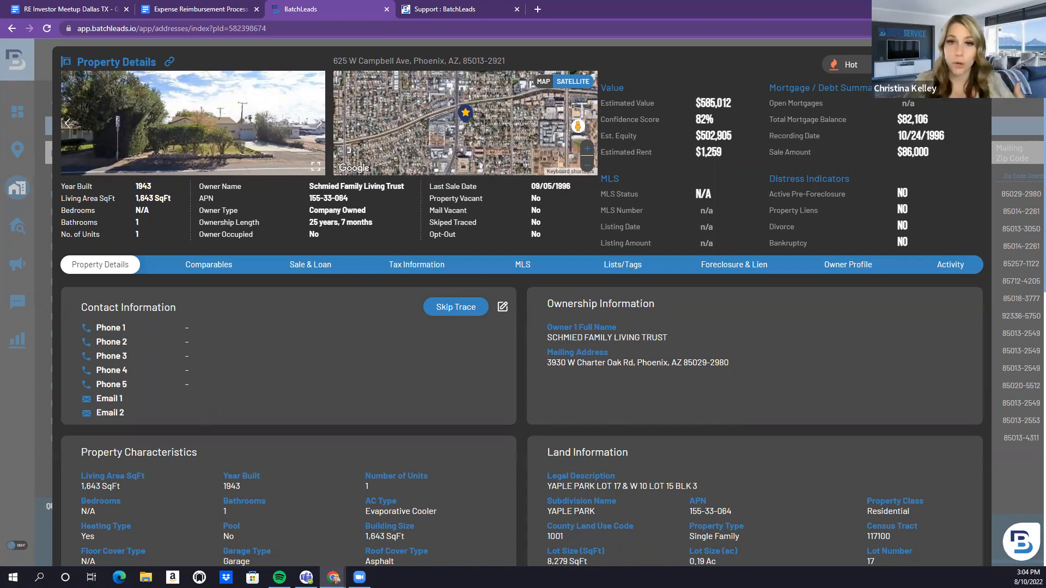
click(975, 62)
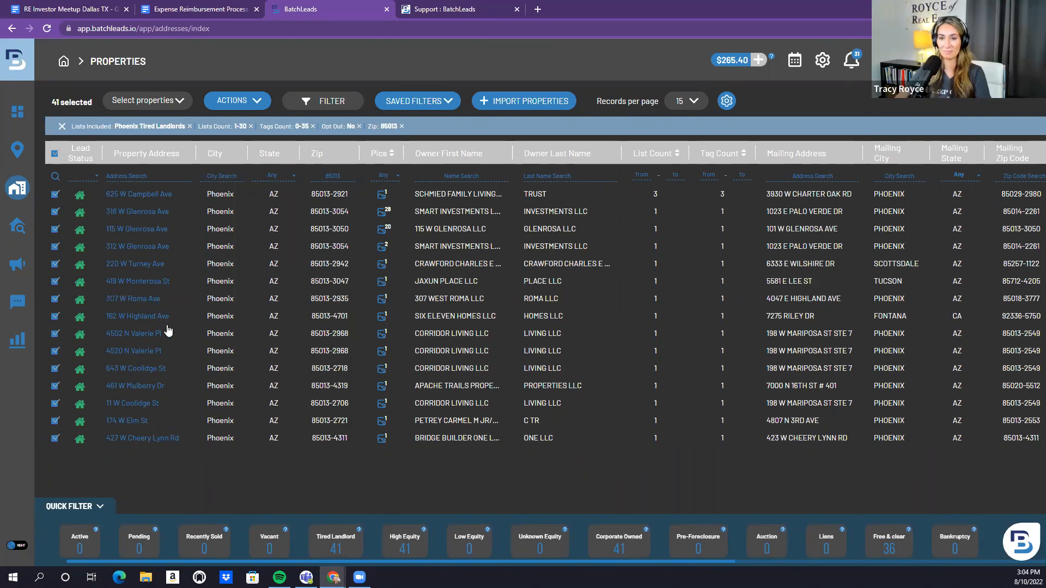
Start Skip Trace for the 41 selected properties from the bulk actions menu
click(163, 103)
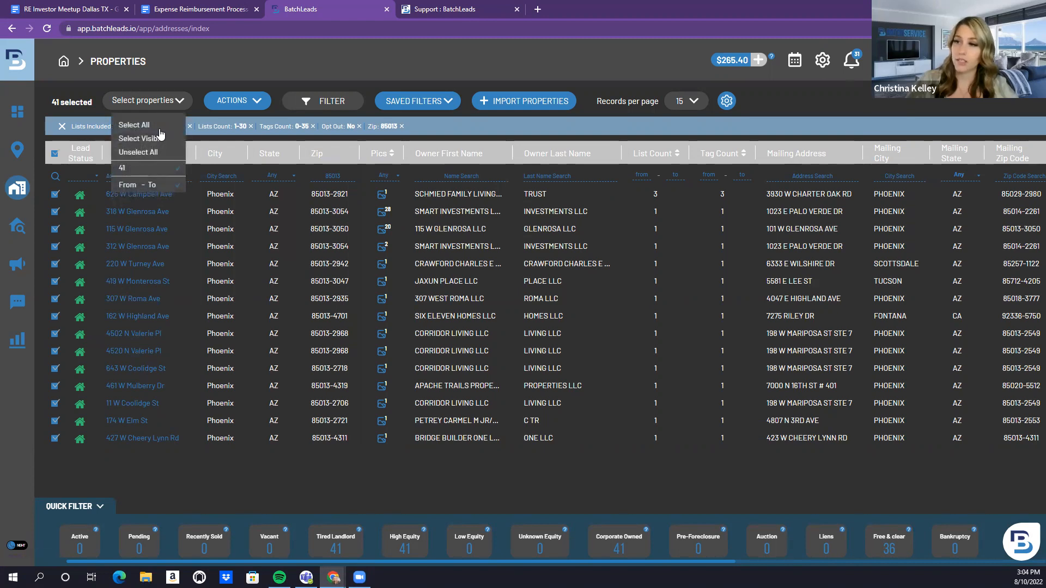
click(241, 102)
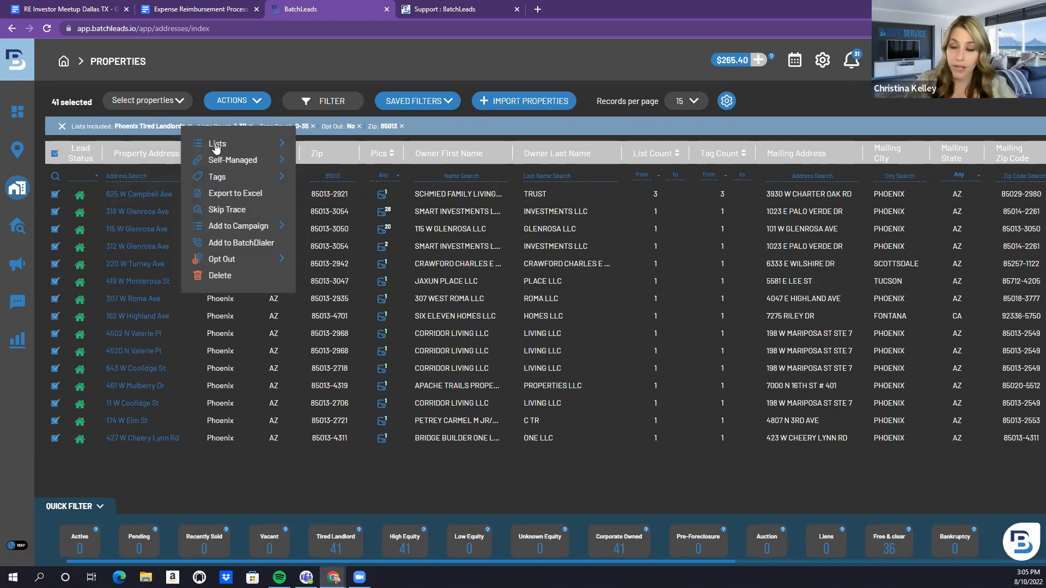
click(278, 164)
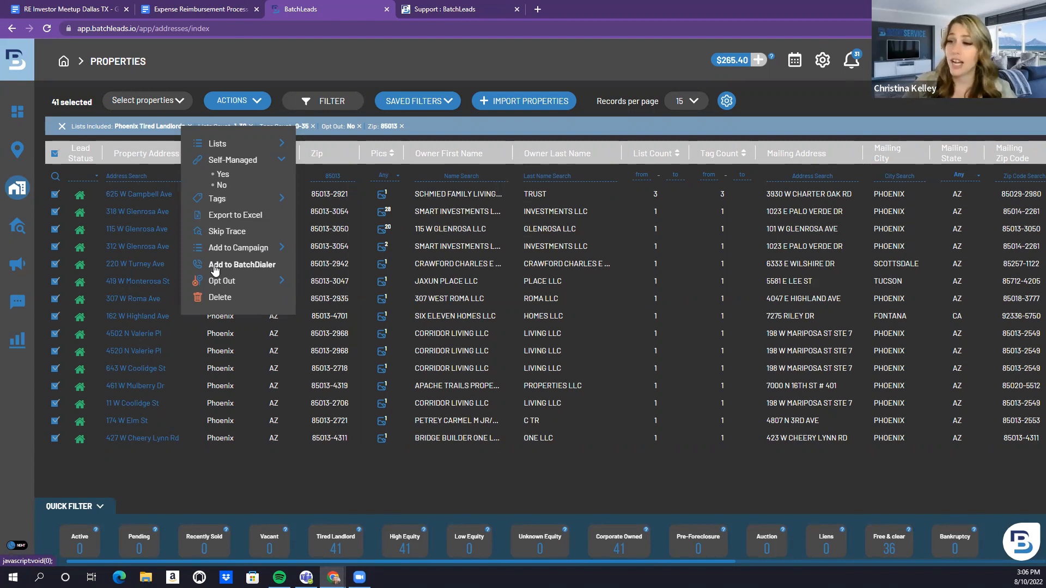
click(218, 231)
Name the skip trace file 'Tired Landlords Phoenix 8/22' and submit it for processing
click(437, 119)
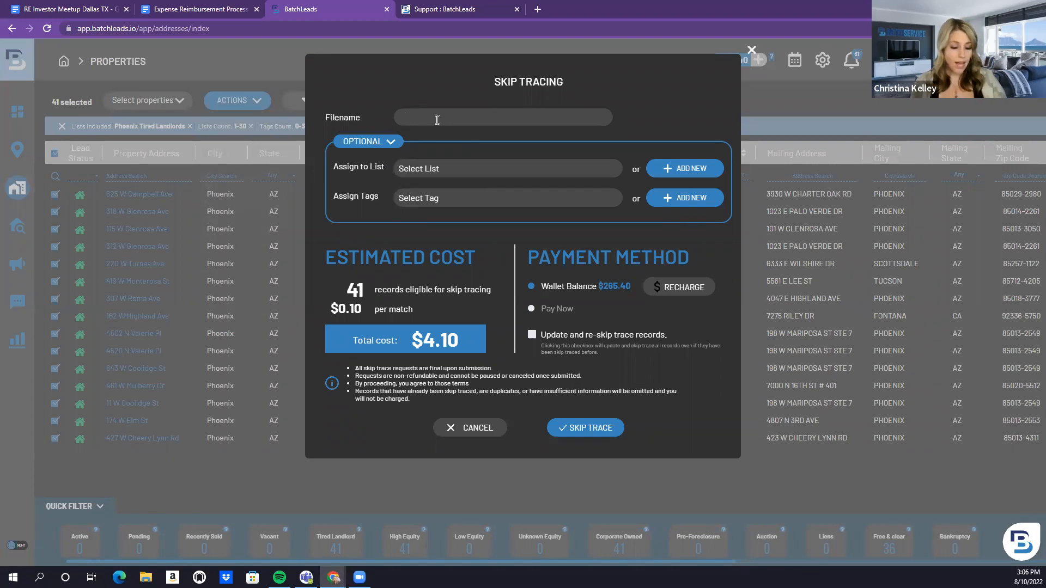
text(T)
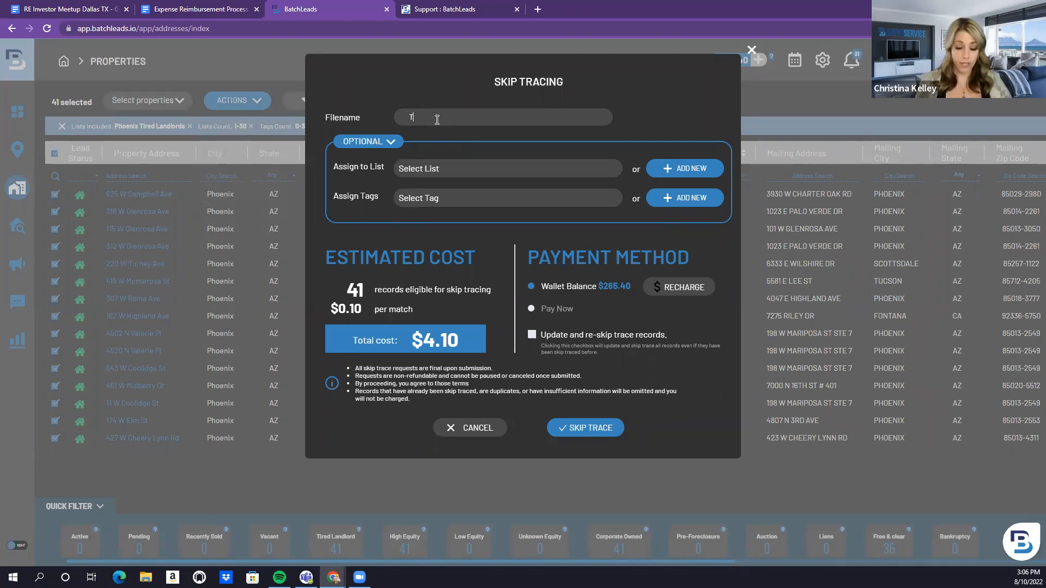
text(ired Land)
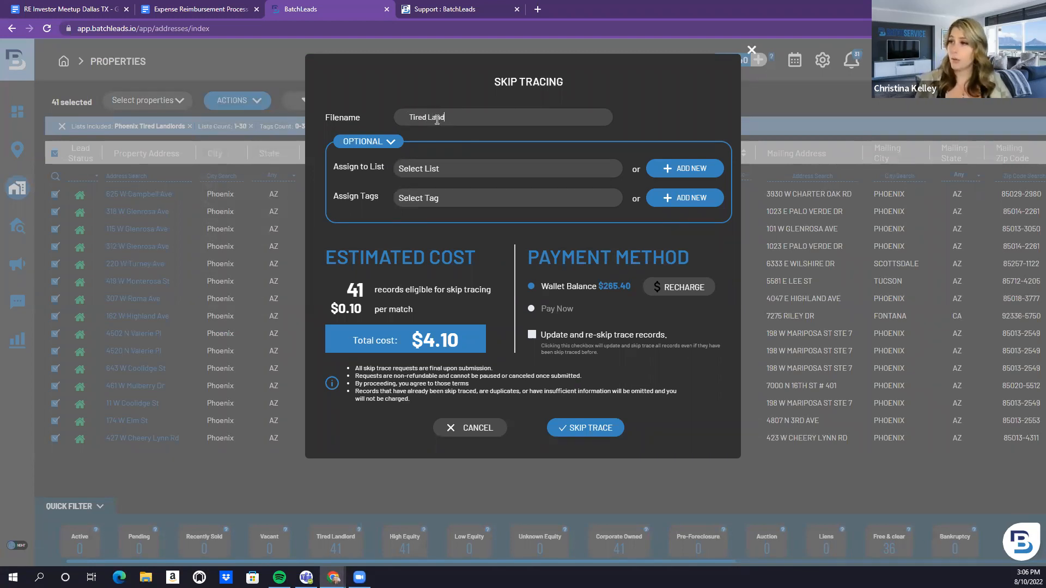
text(lords Phoeni)
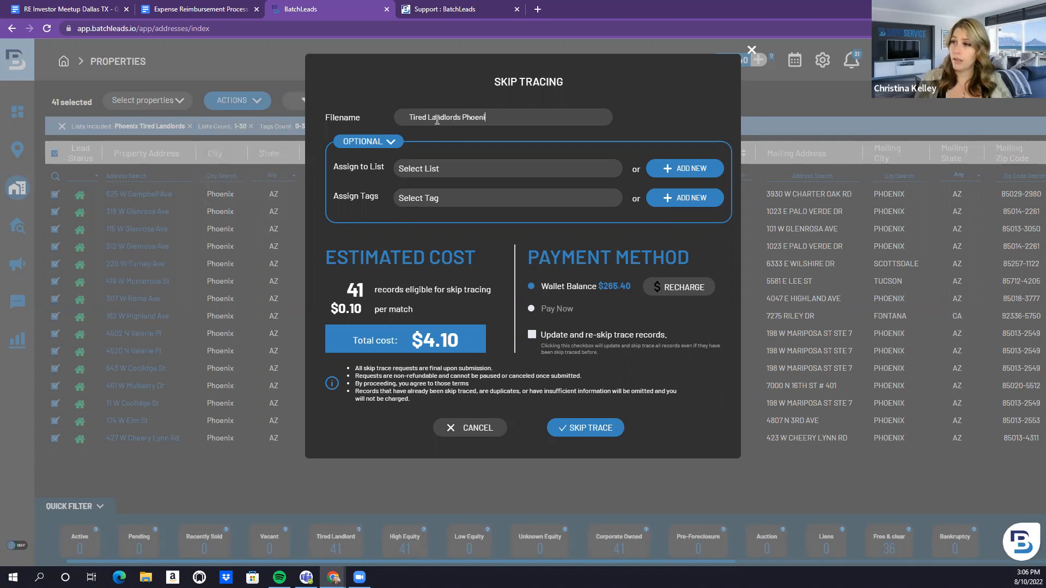
text(x 8/22)
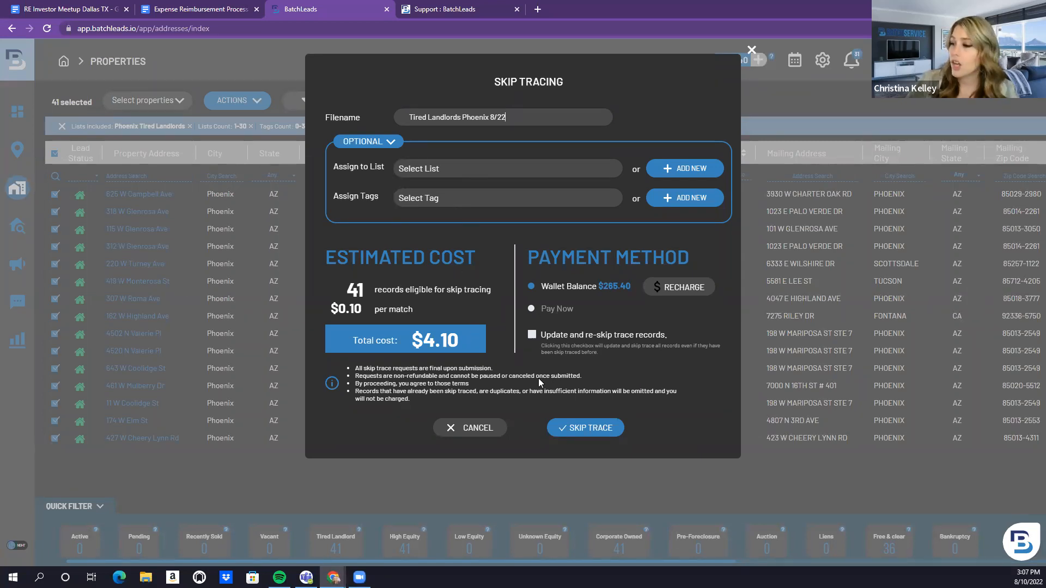
click(578, 428)
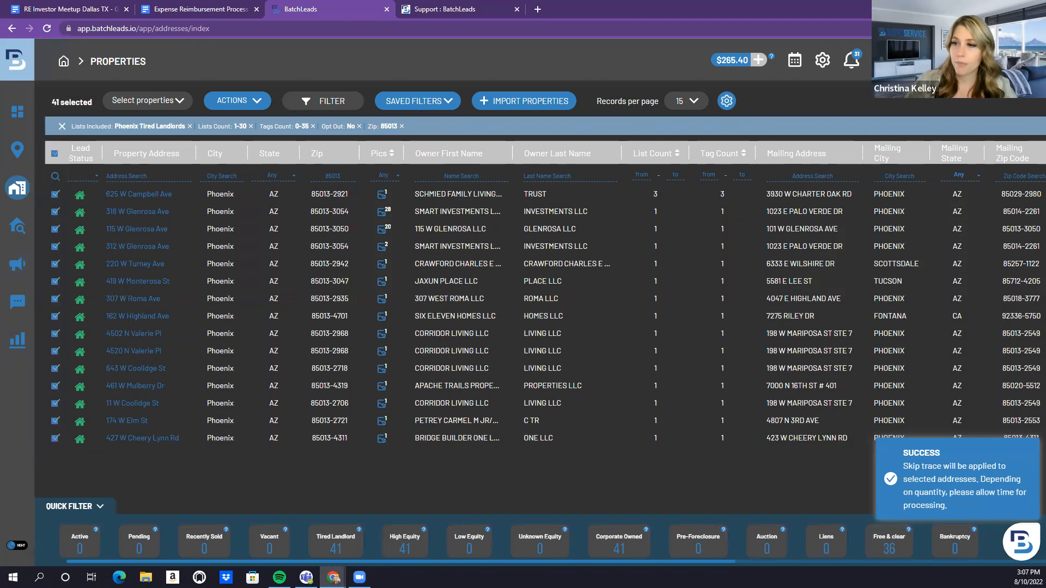
Open the Skip Tracing history showing the pending 41-record Tired Landlords Phoenix job
mouse_move(52, 188)
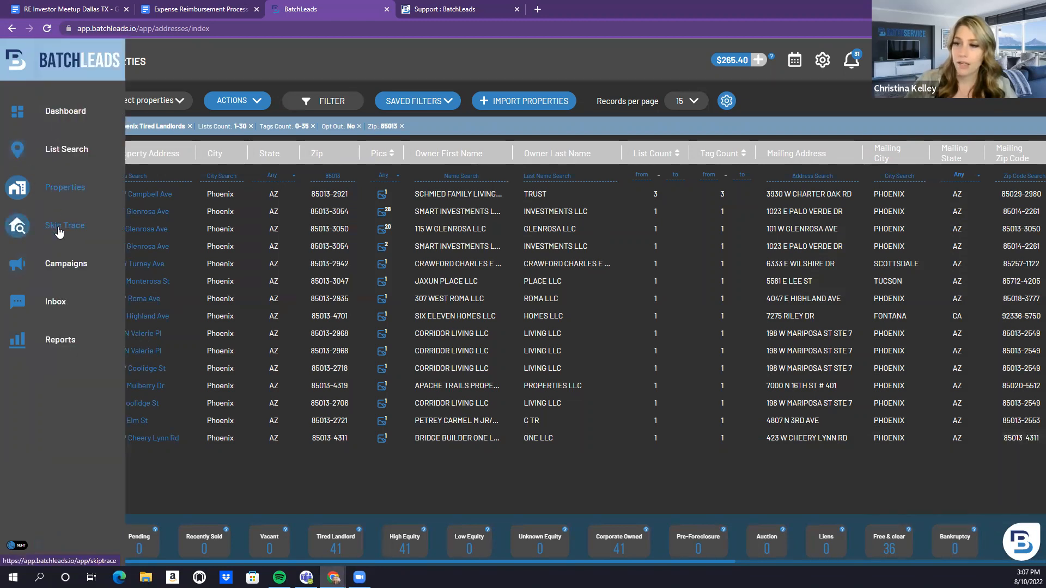
click(58, 233)
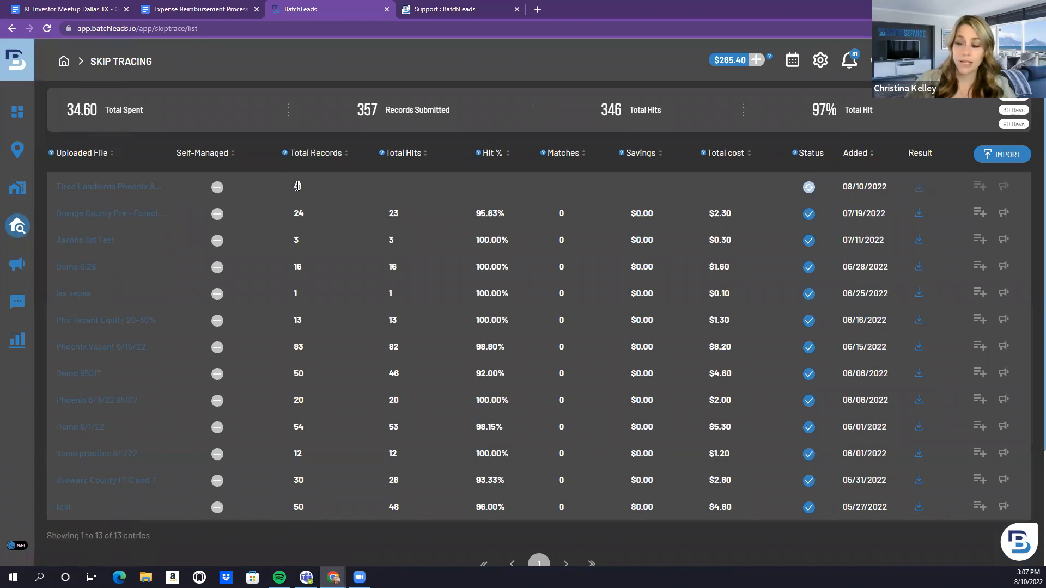
mouse_move(81, 188)
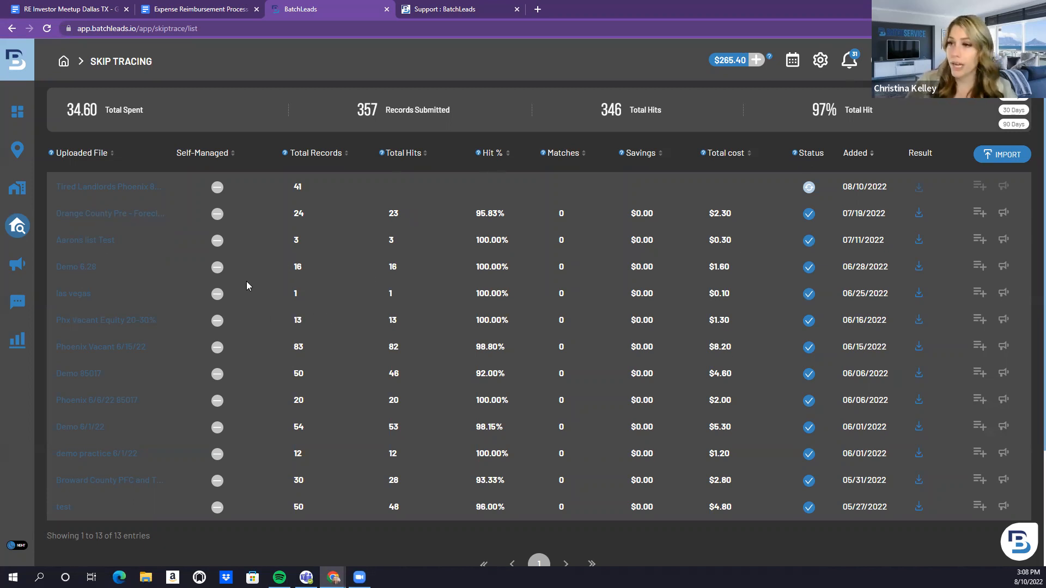
mouse_move(28, 166)
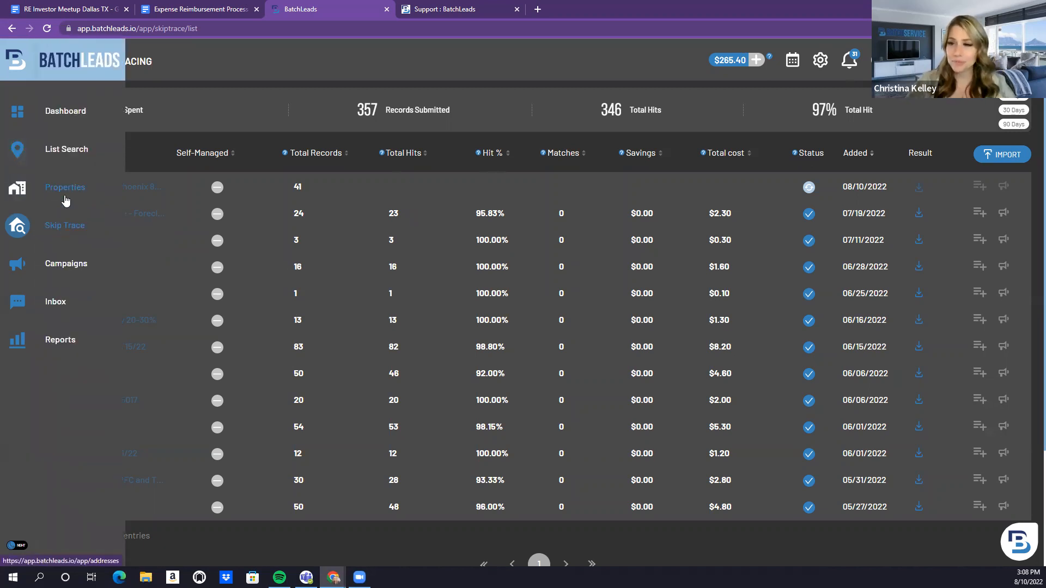
Filter the full Properties list to skip-traced, not-opted-out records, giving 3,071 results
click(65, 194)
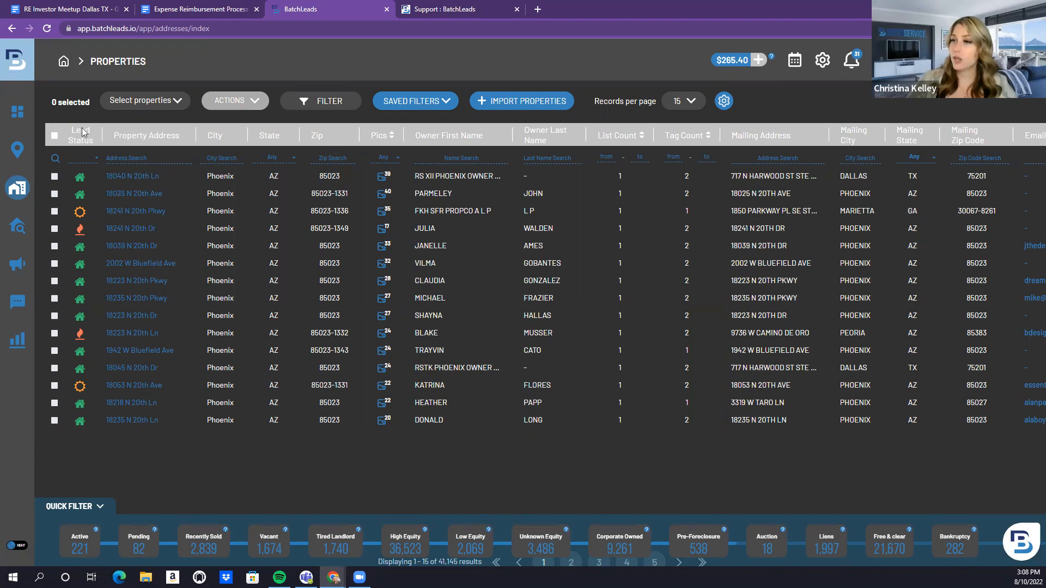
scroll(400, 350, down, 1)
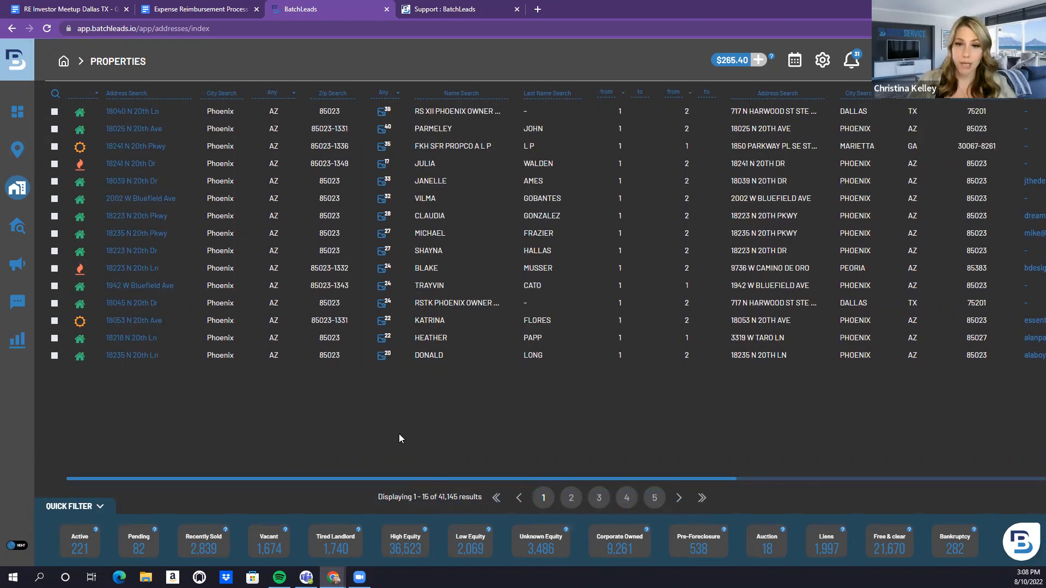
scroll(382, 418, up, 1)
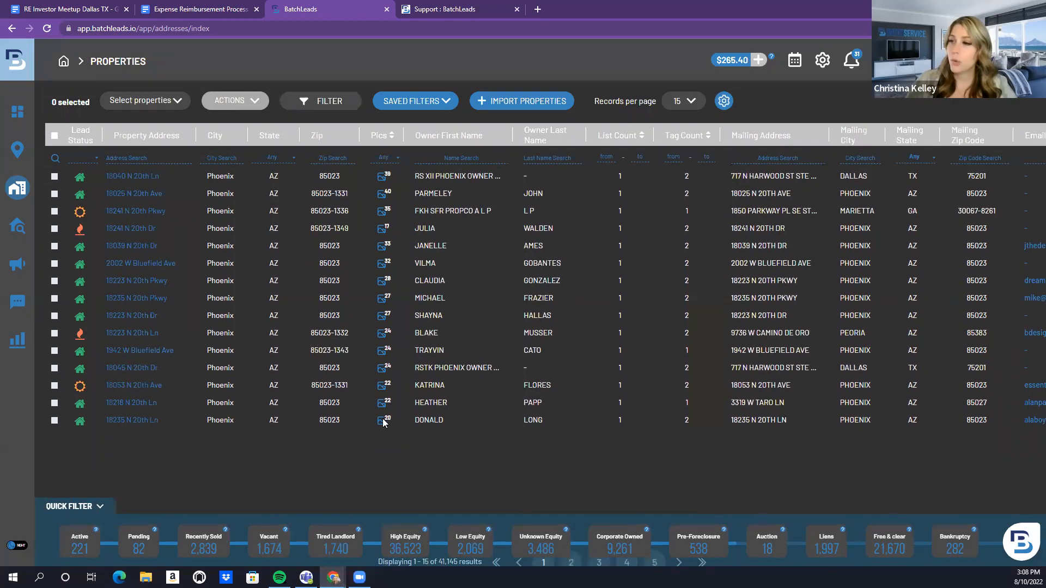
click(329, 103)
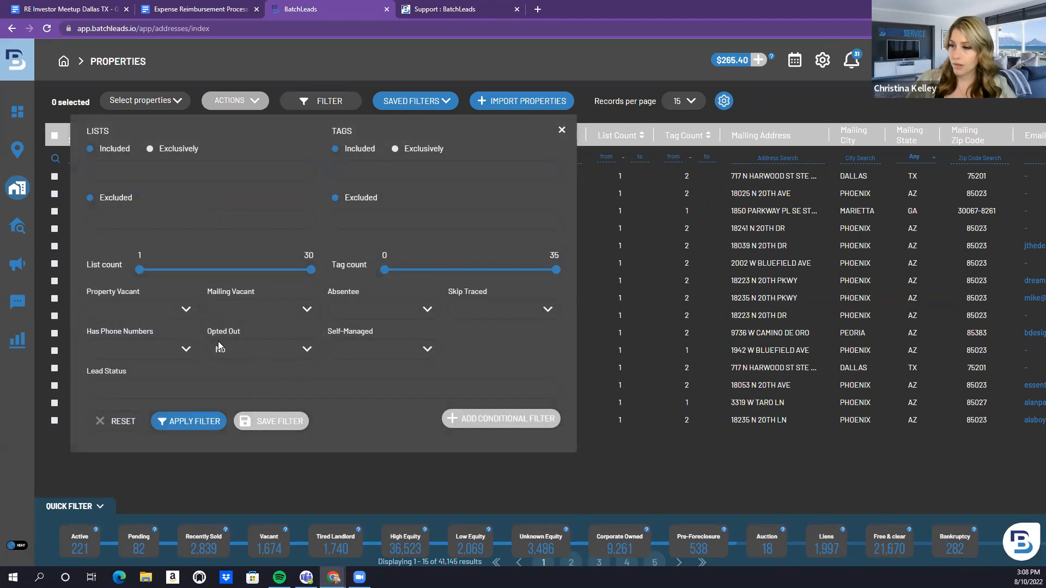
click(502, 305)
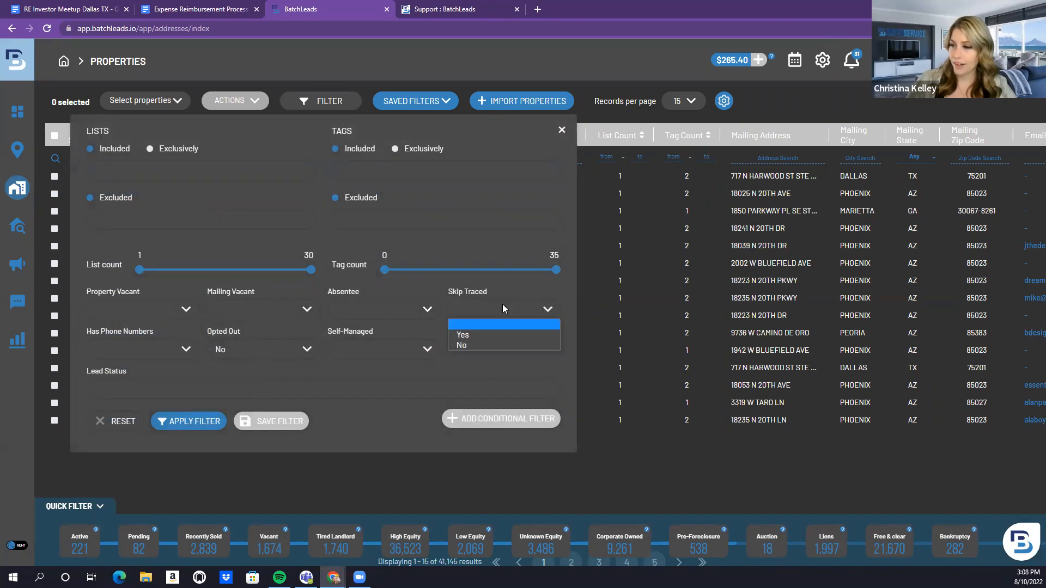
click(501, 333)
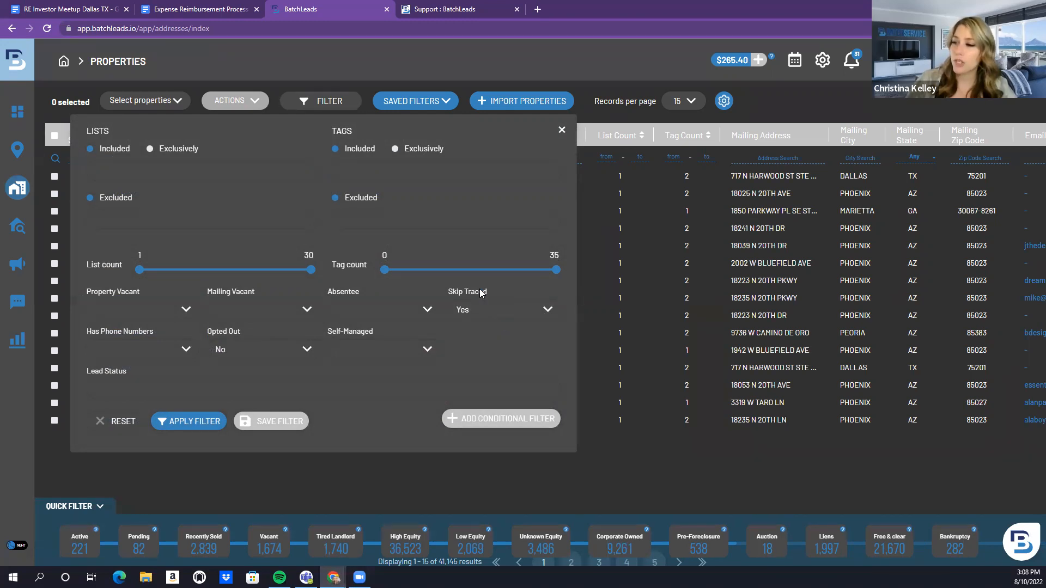
click(188, 421)
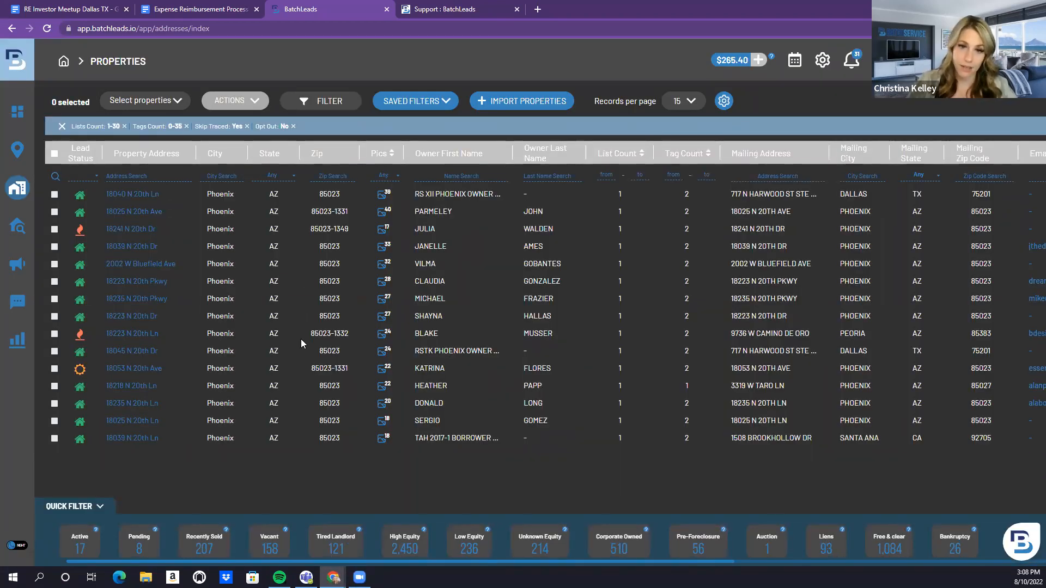
scroll(302, 343, down, 2)
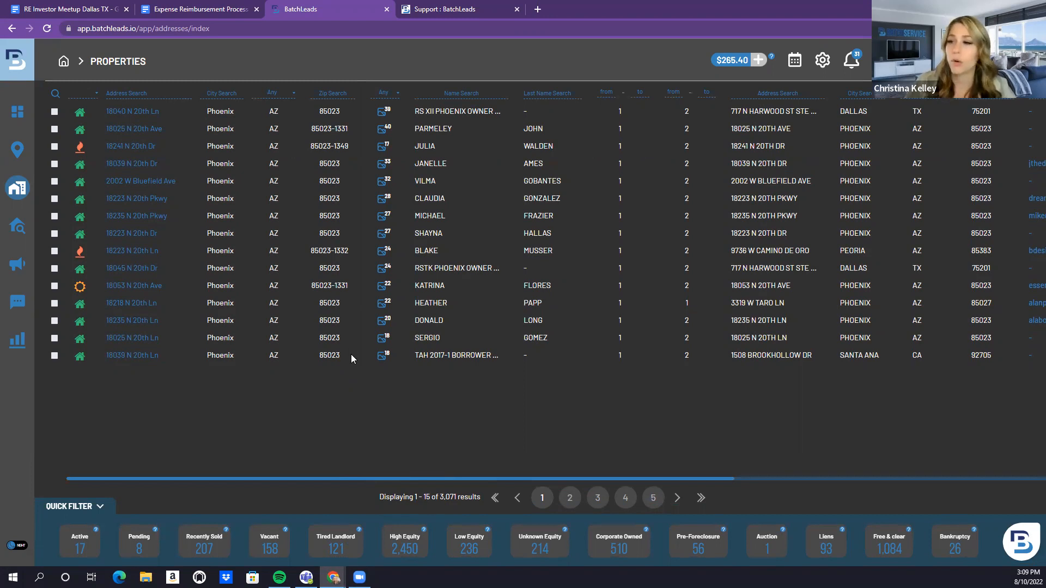
scroll(351, 354, up, 2)
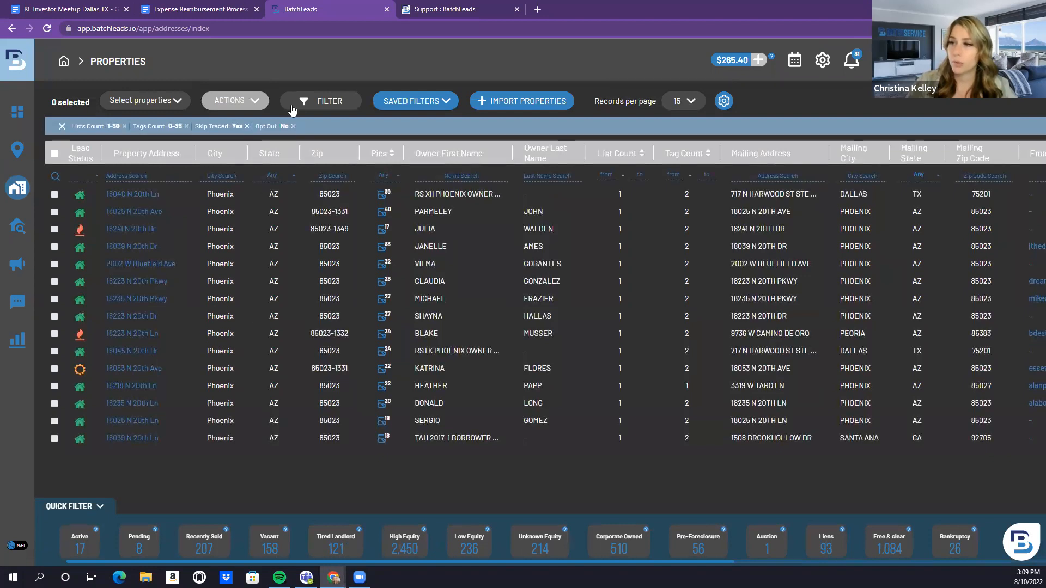
Confirm the Tired Landlords skip trace finished with 41 of 41 hits, then go to List Search
click(53, 227)
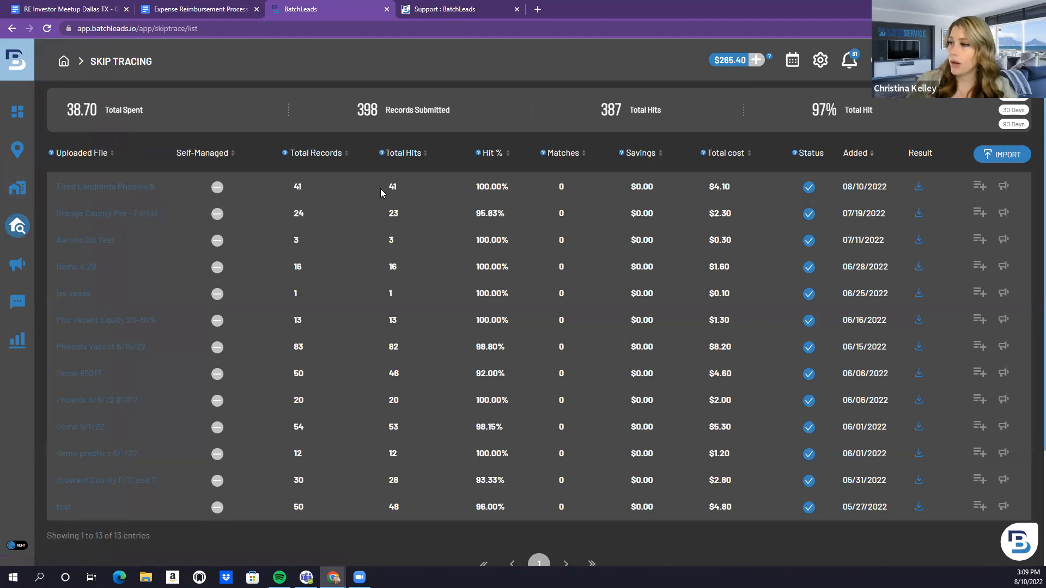
mouse_move(112, 183)
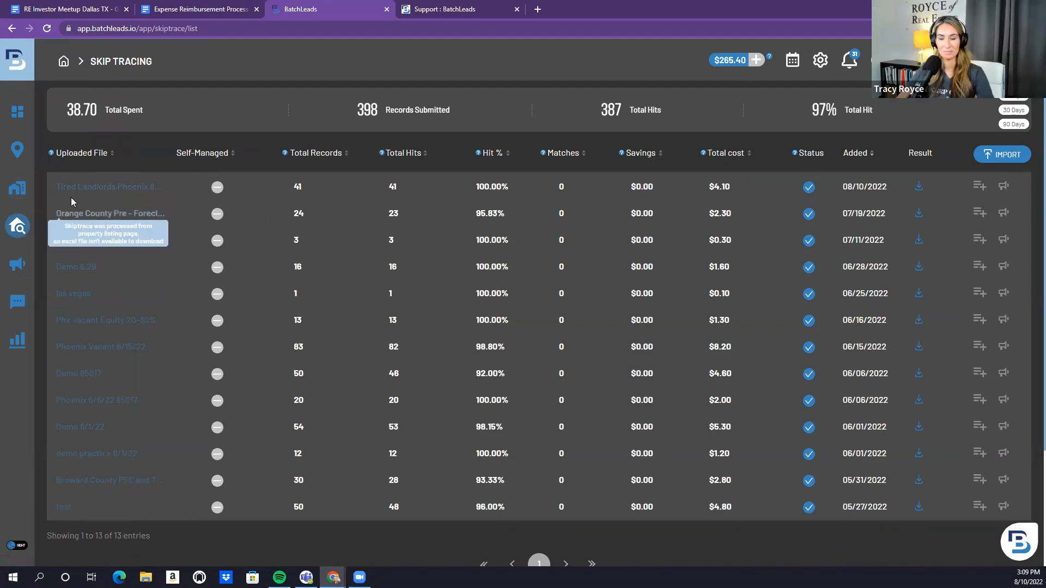
mouse_move(14, 225)
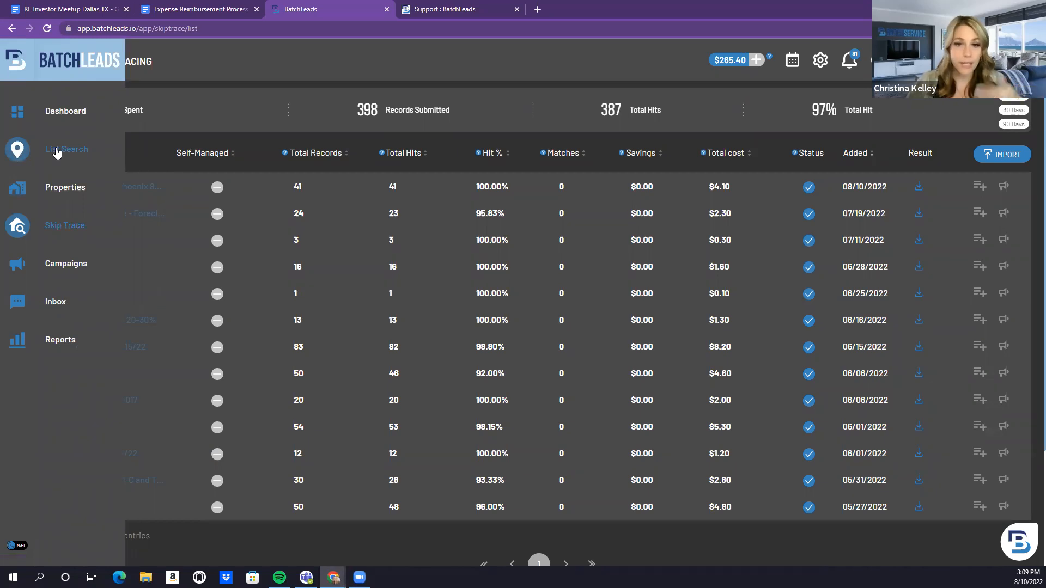
click(56, 151)
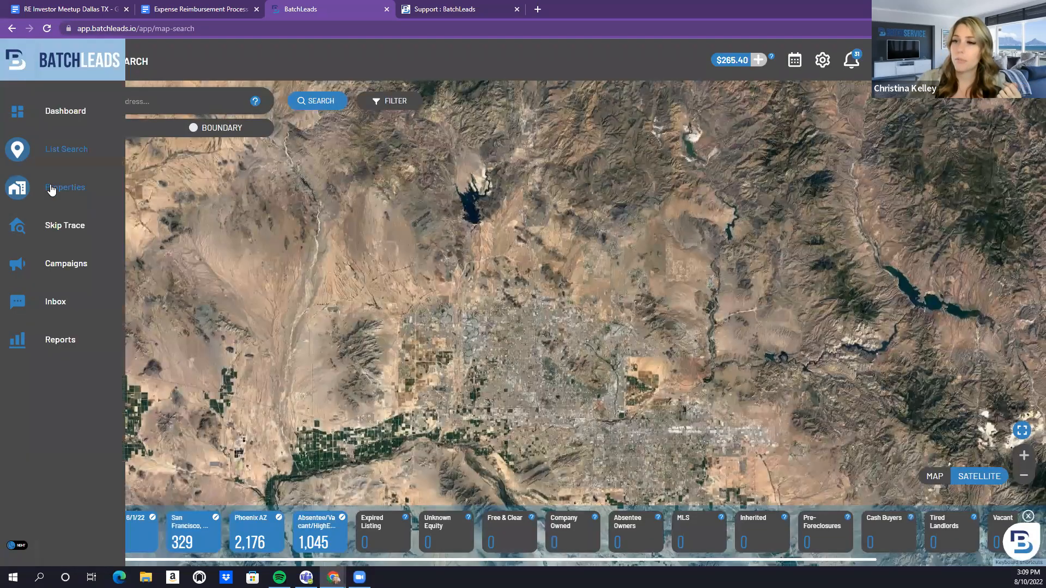
Filter the Properties table to the Phoenix Tired Landlords saved list
click(52, 189)
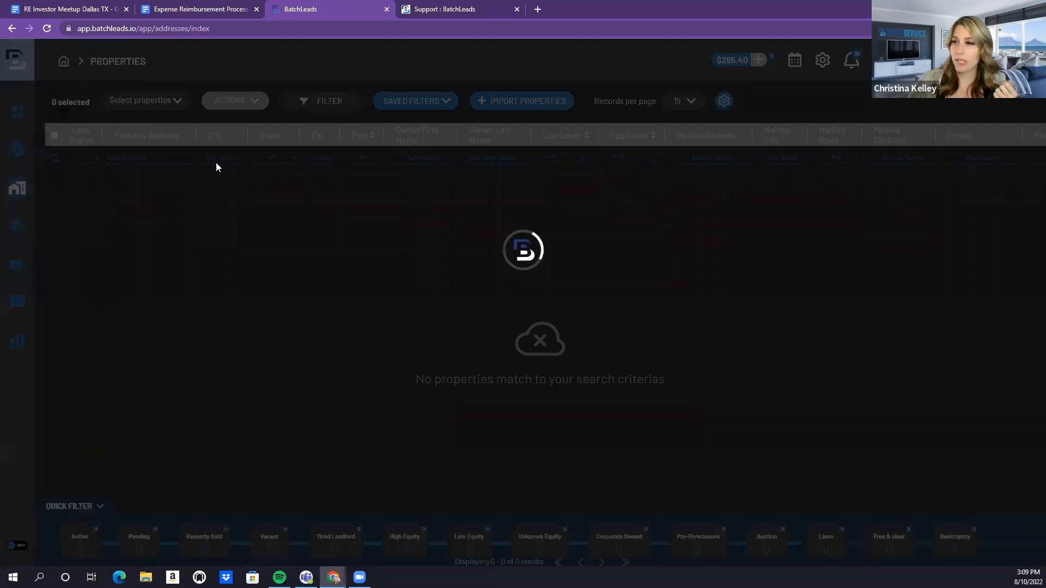
click(308, 103)
click(182, 165)
scroll(182, 265, down, 12)
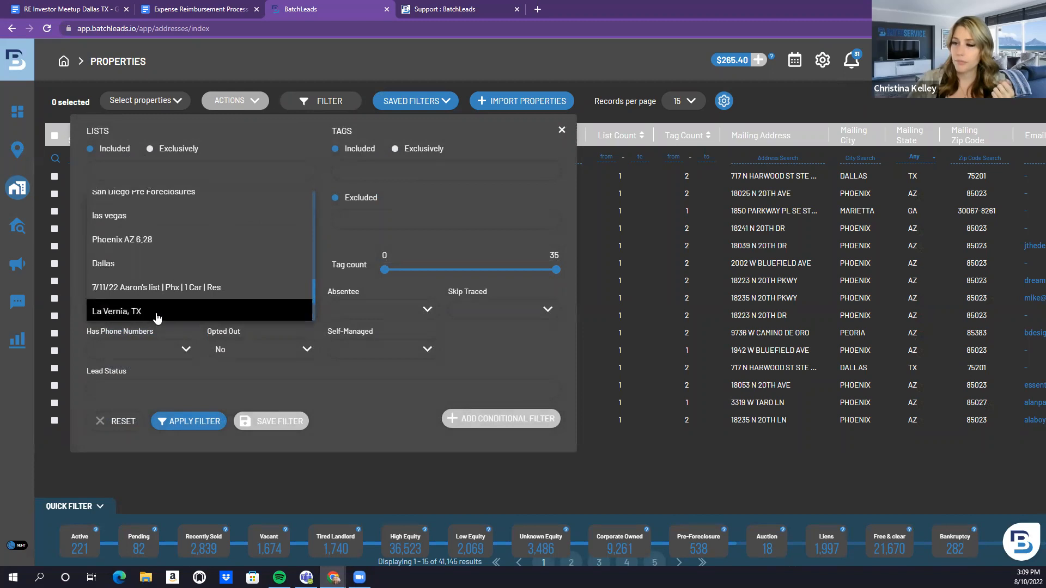
scroll(159, 308, down, 2)
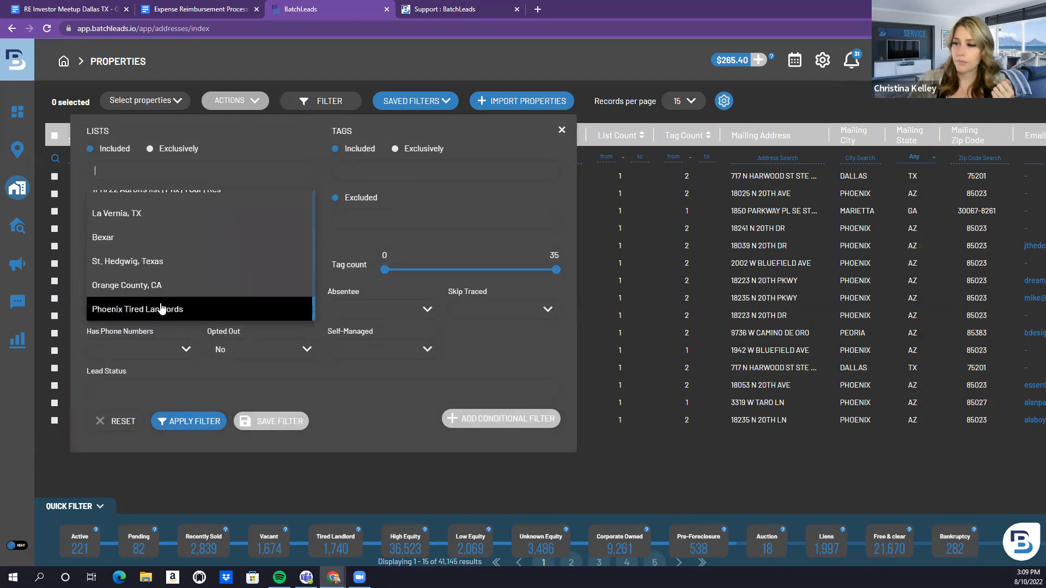
click(161, 309)
click(185, 421)
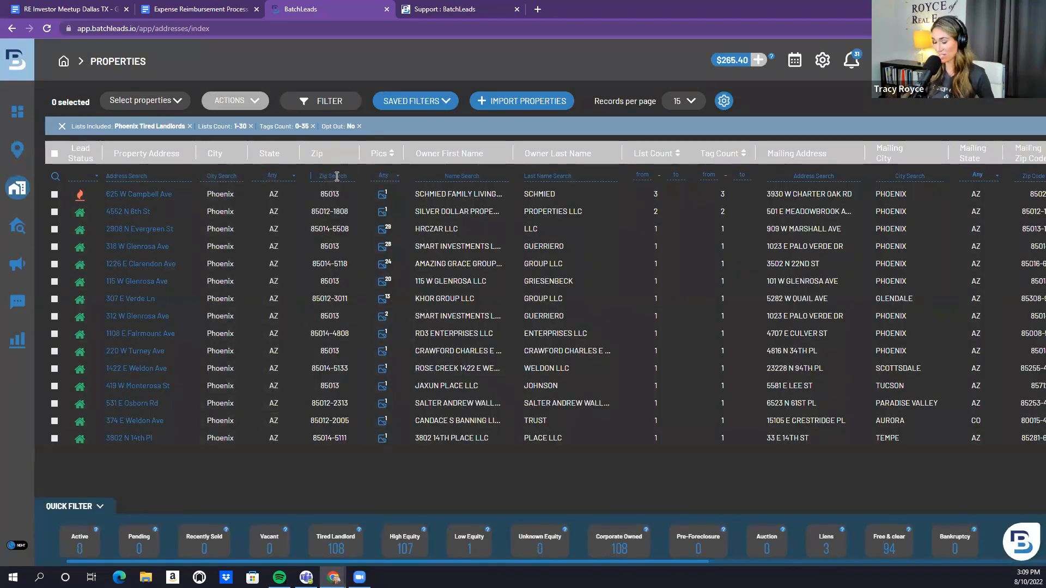
Narrow the table to zip 85013, leaving 41 properties
click(337, 176)
text(85013)
key(Return)
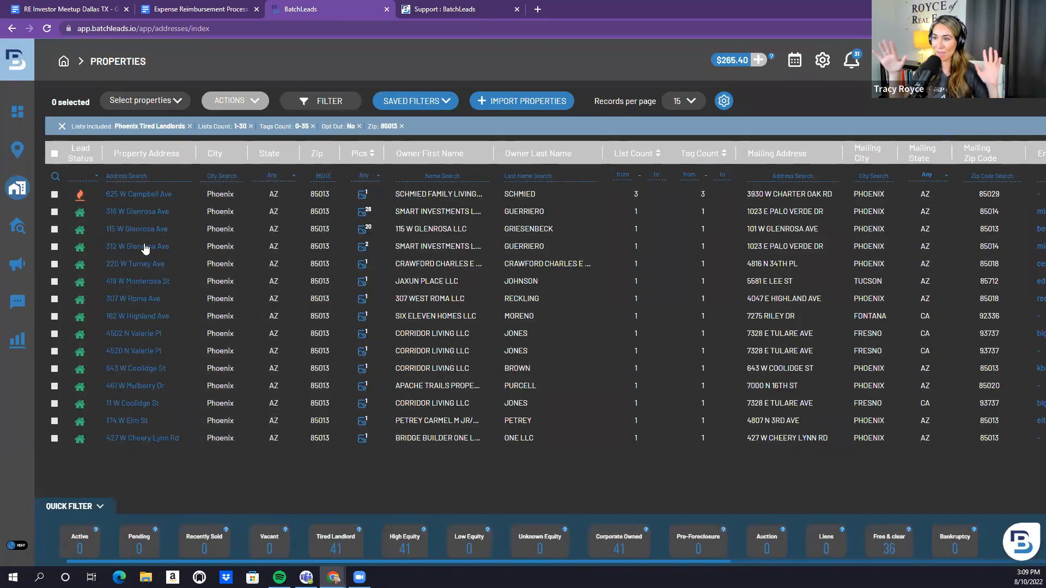
click(141, 281)
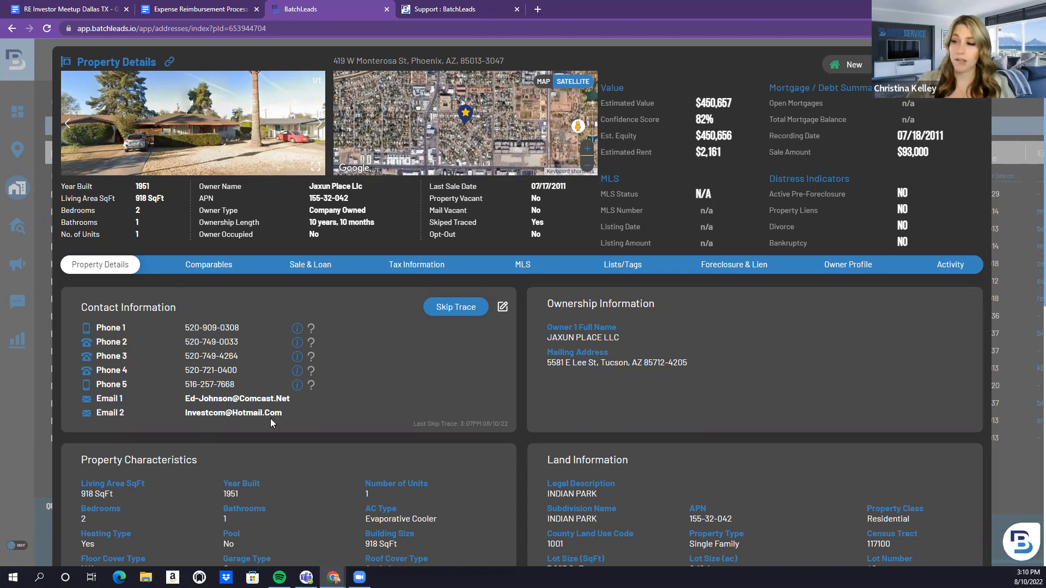
scroll(332, 408, down, 1)
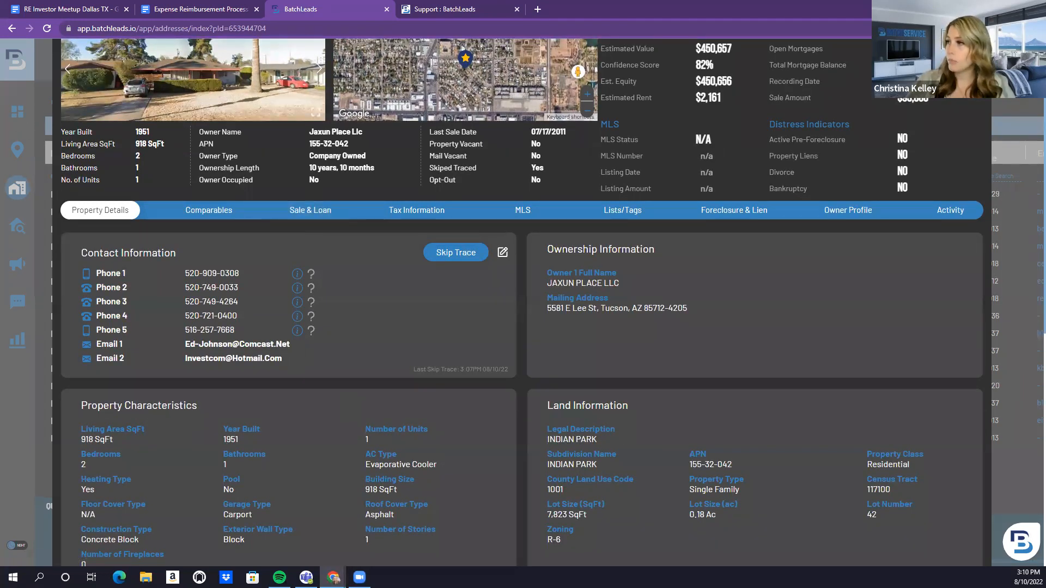
scroll(176, 69, up, 1)
click(975, 64)
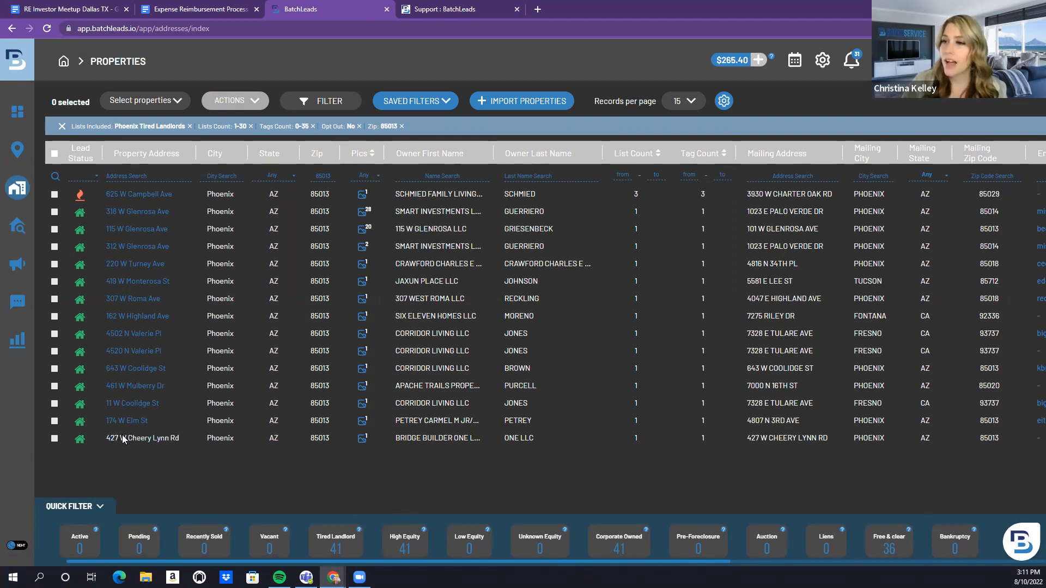
mouse_move(46, 209)
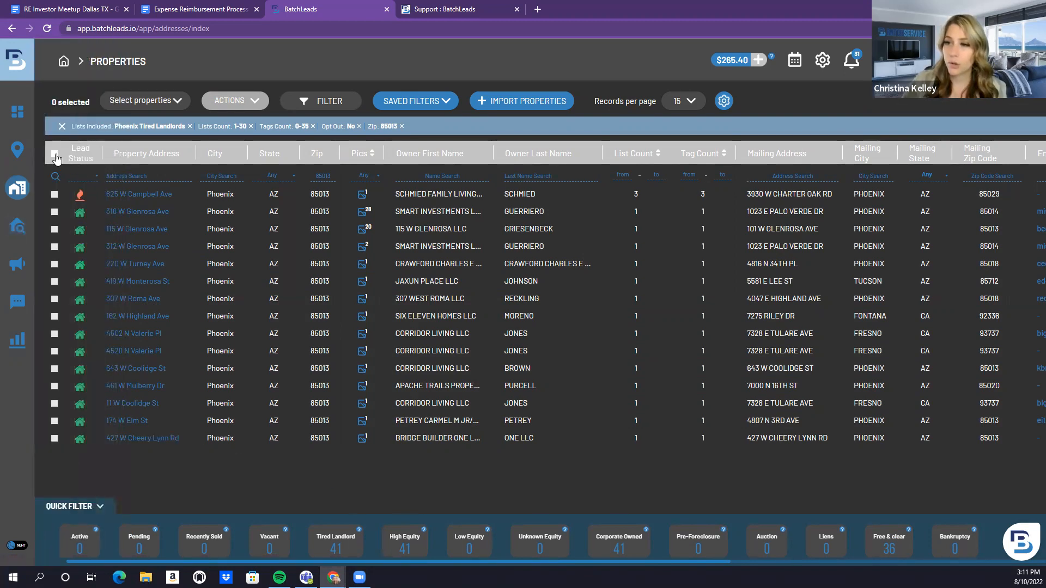
click(54, 155)
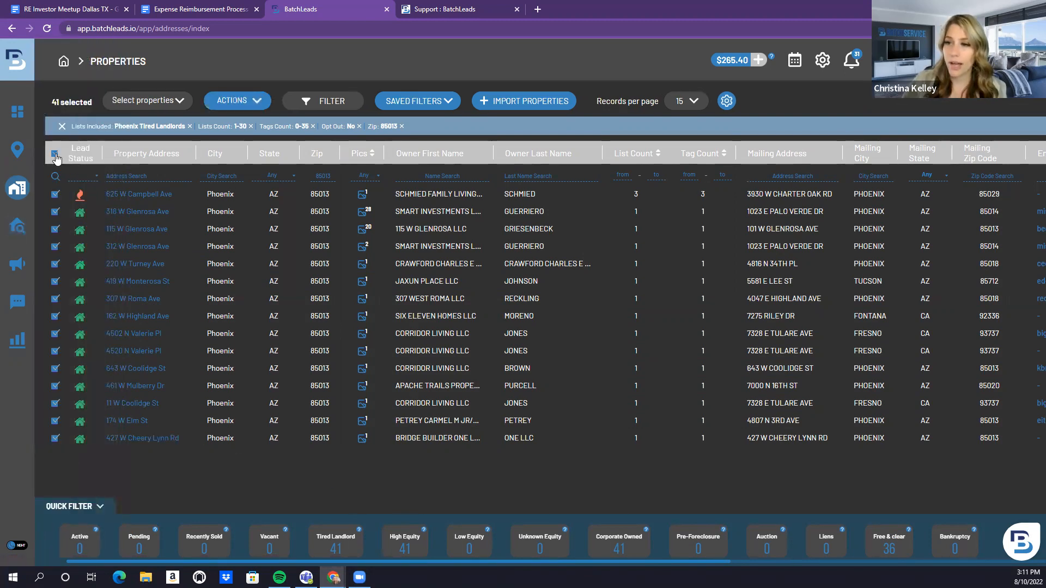
Expand Add to Campaign under ACTIONS to show the SMS and Direct Mail options
click(245, 102)
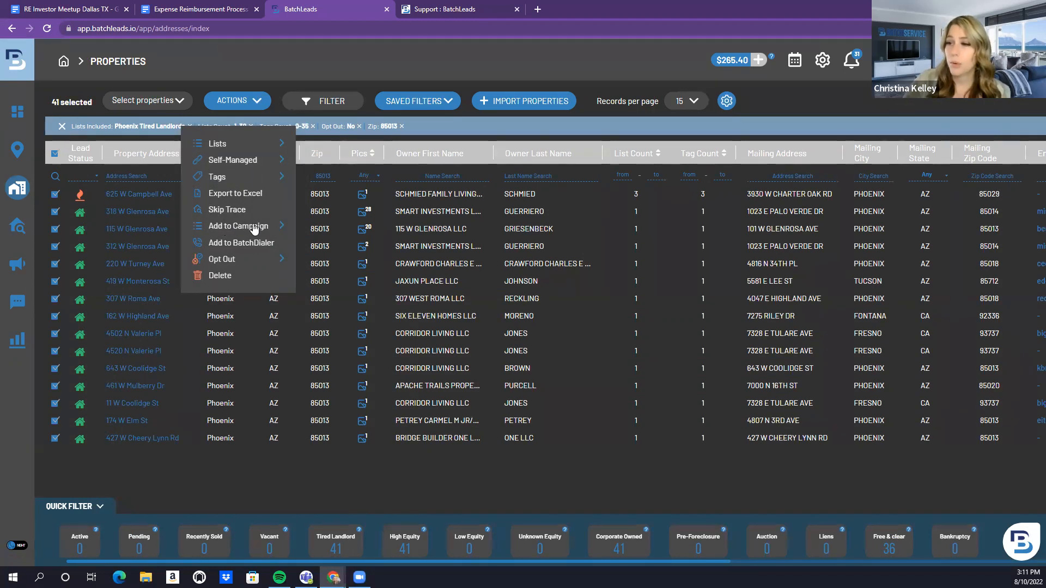
click(283, 225)
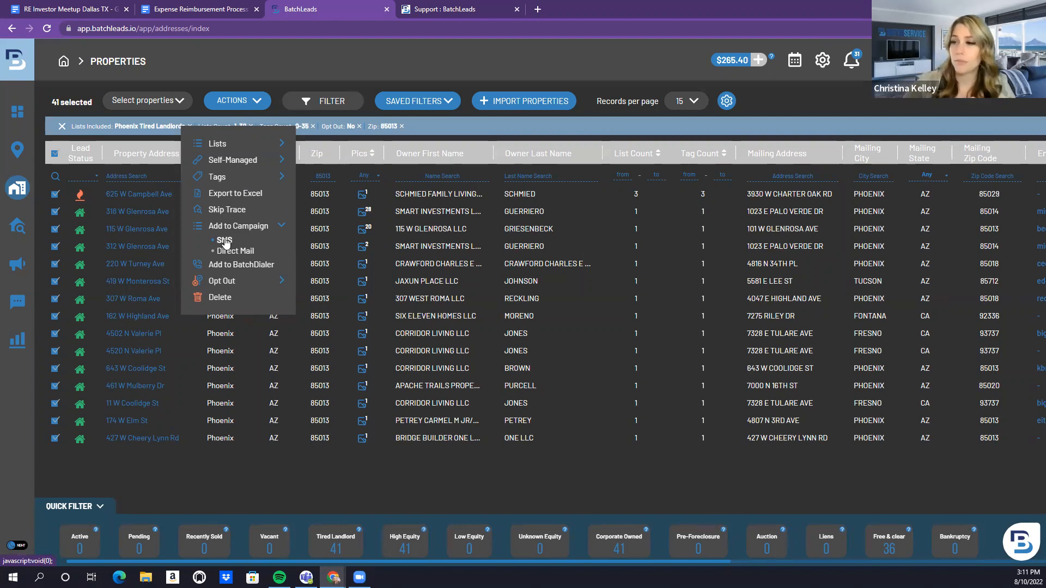
Push the 41 properties' verified and unknown numbers into the existing Demo 6/1/22 SMS campaign
click(225, 241)
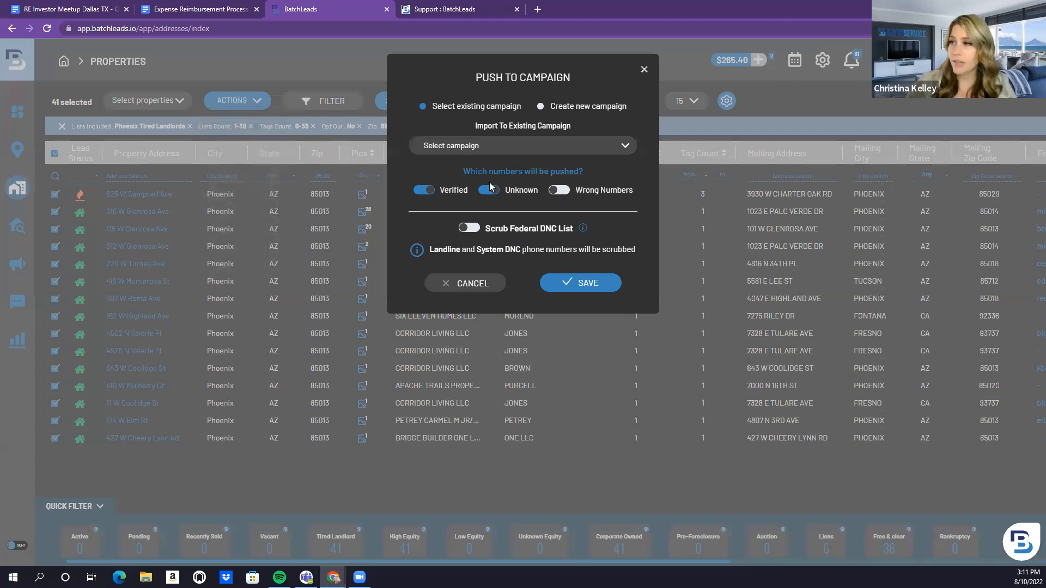
click(549, 145)
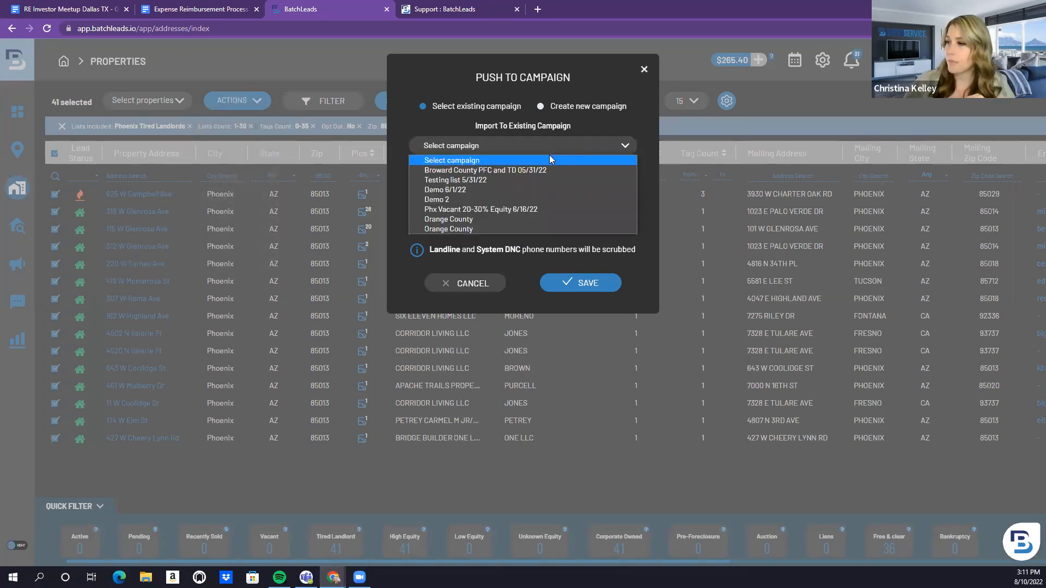
click(541, 189)
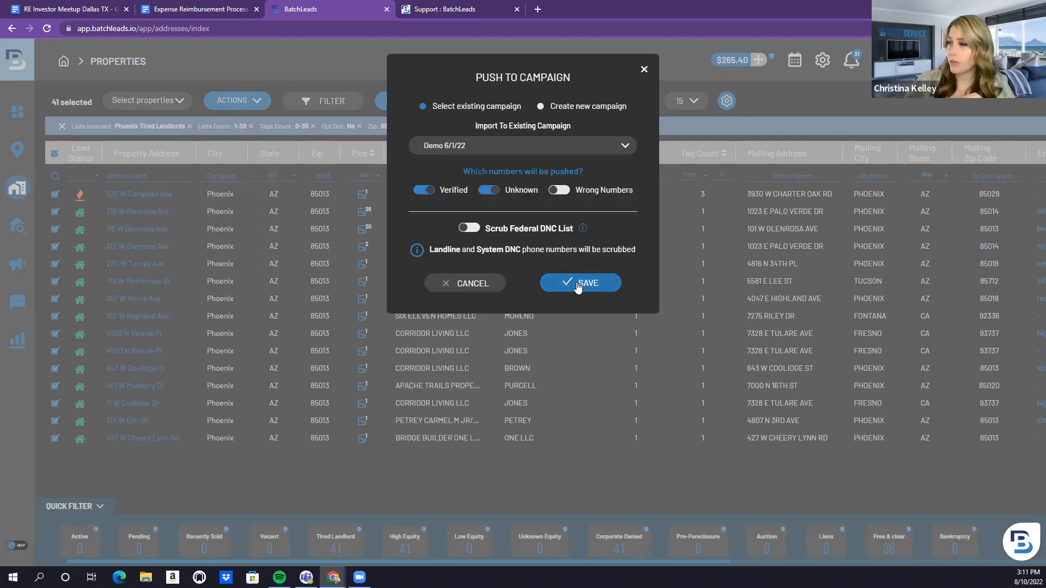
click(577, 285)
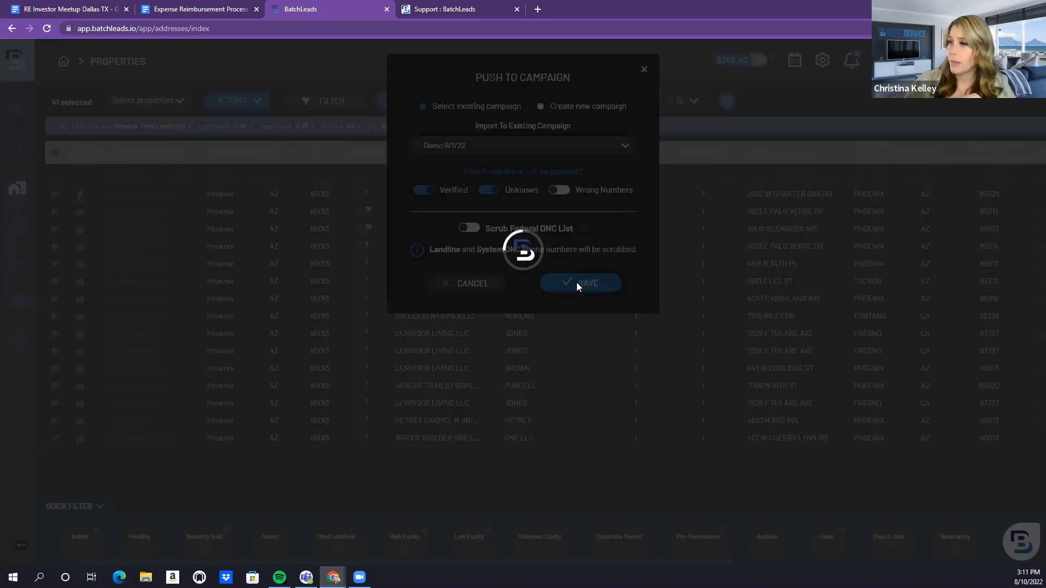
Skip tagging and assign the Follow UP text template to the Demo 6/1/22 campaign
click(551, 170)
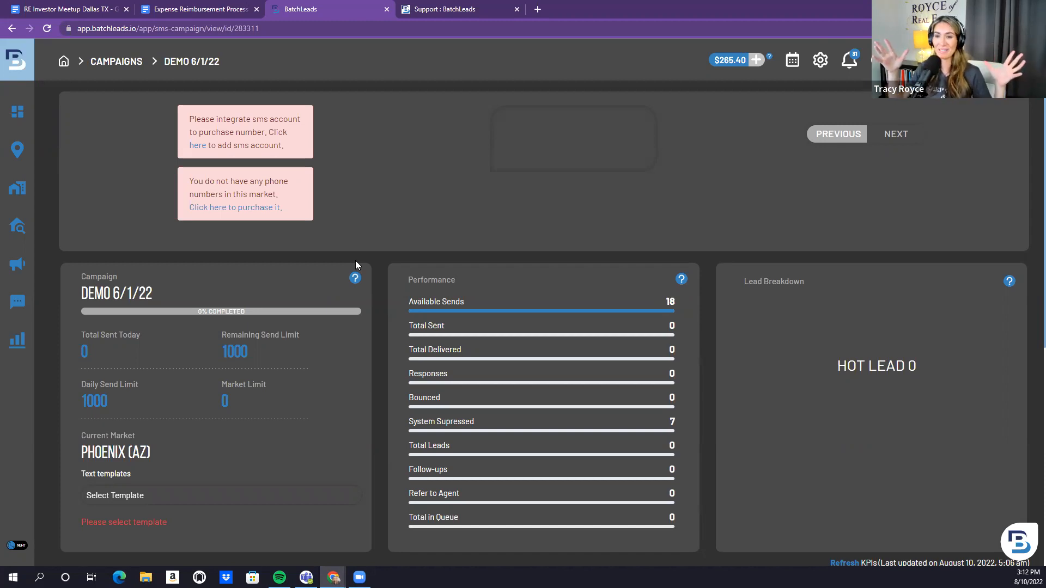
click(184, 496)
click(118, 528)
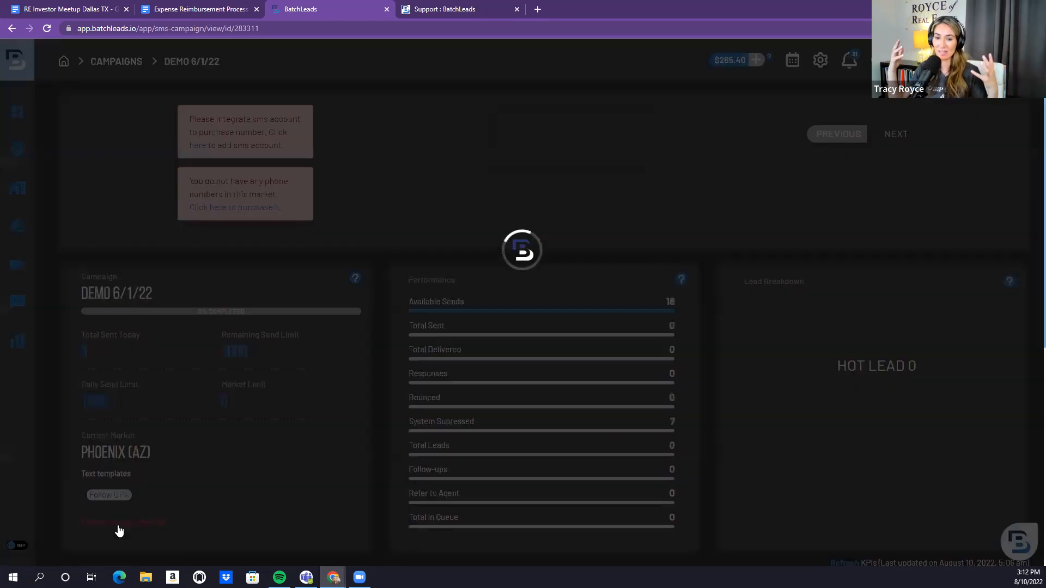
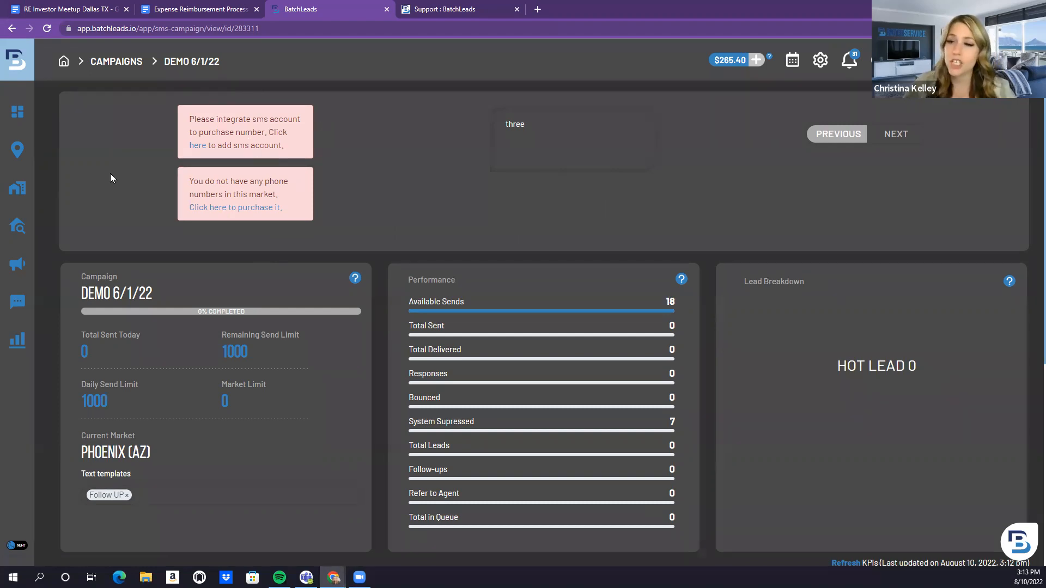
Go to Campaigns > SMS Campaigns to list all SMS campaigns
click(50, 267)
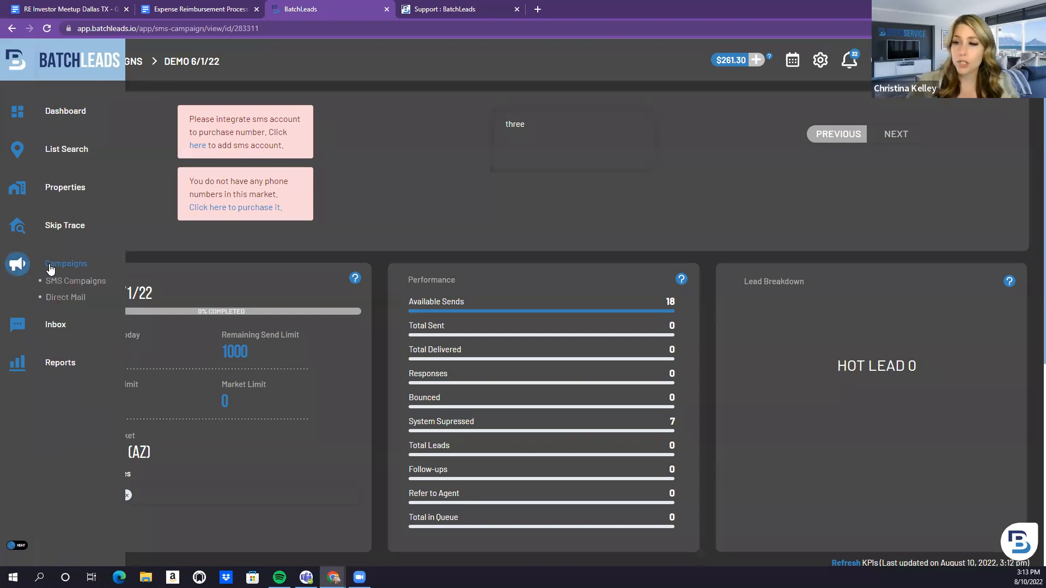
click(54, 281)
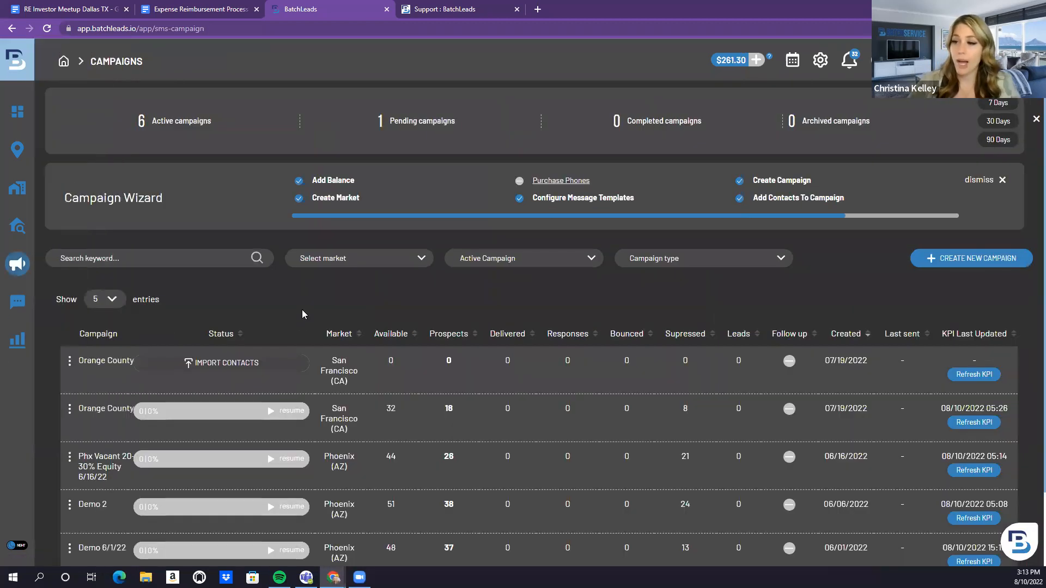
Create the 'Phoenix, Arizona' SMS campaign in the Phoenix (AZ) market, declining the contact upload
click(951, 263)
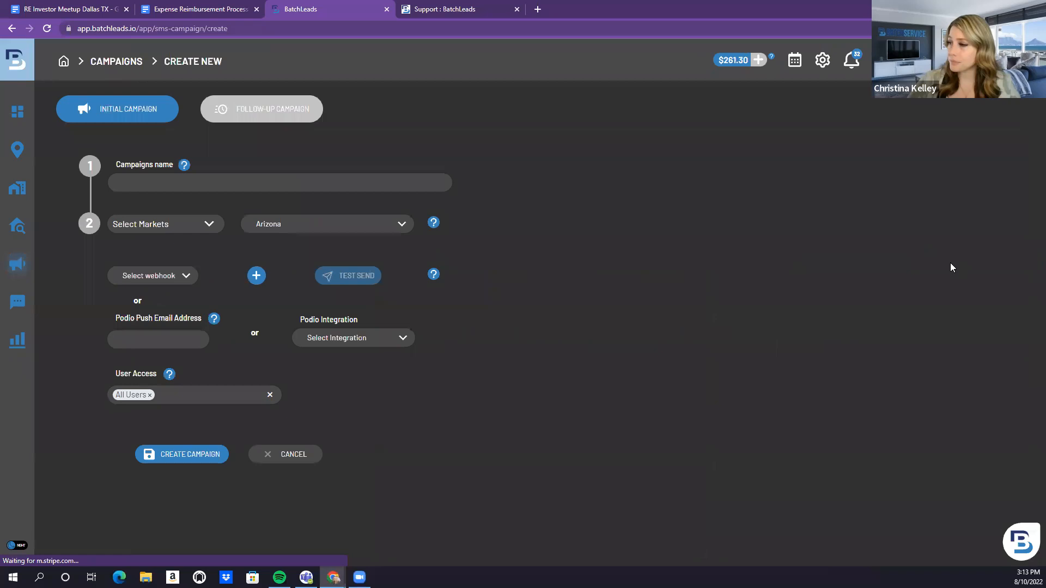
click(244, 188)
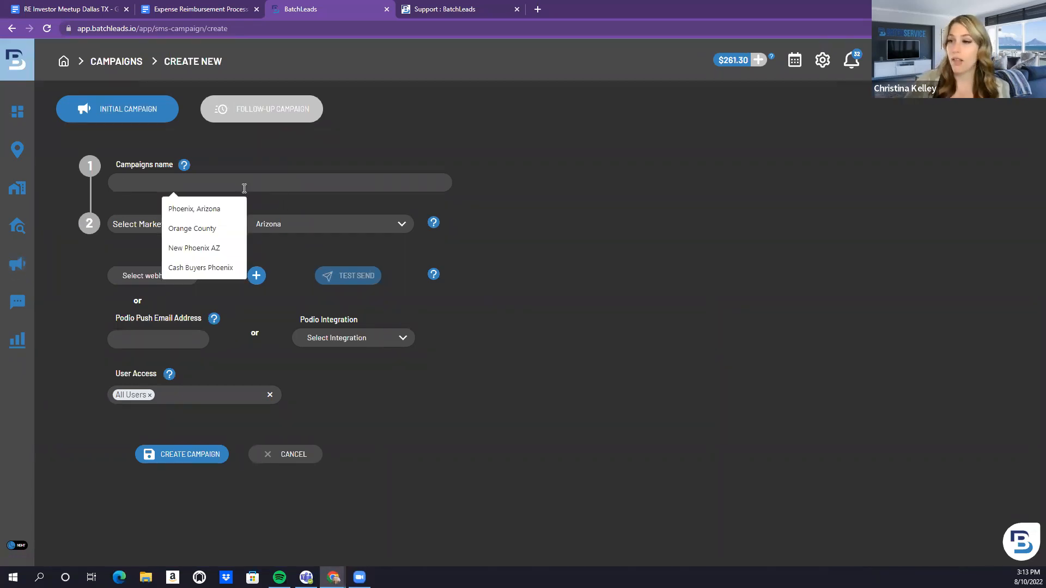
click(220, 211)
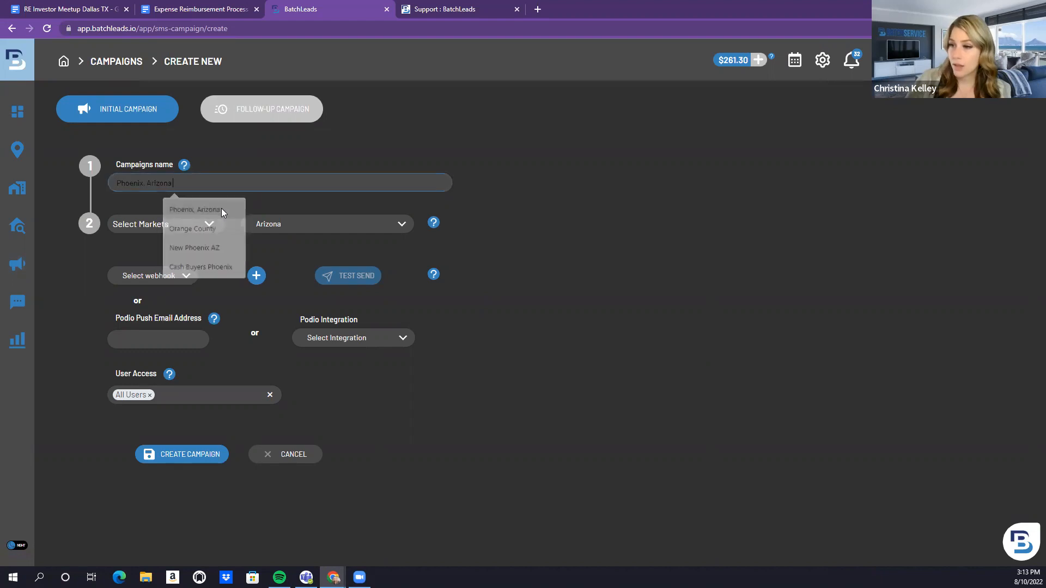
click(205, 228)
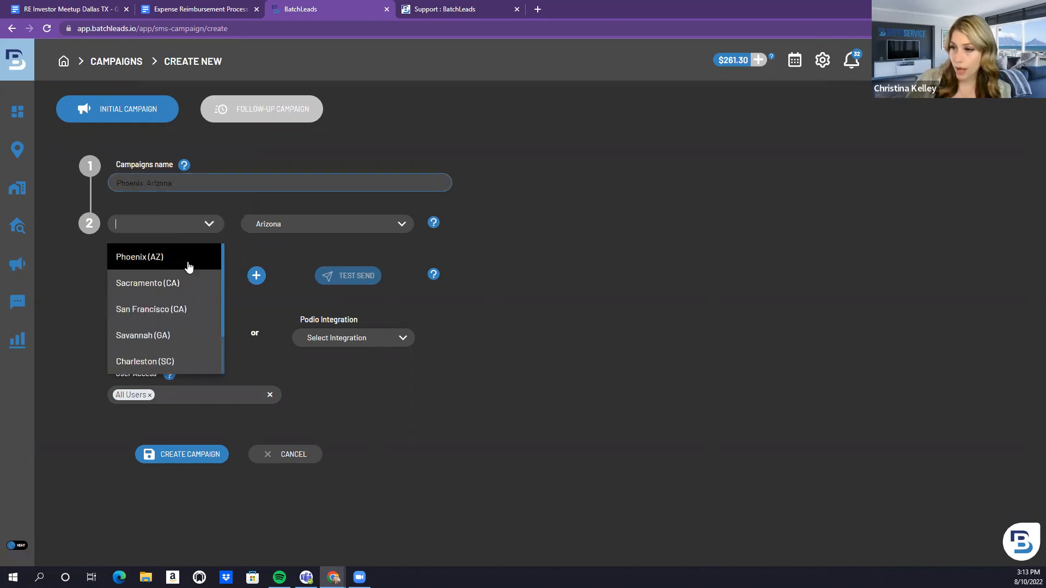
click(188, 267)
click(184, 453)
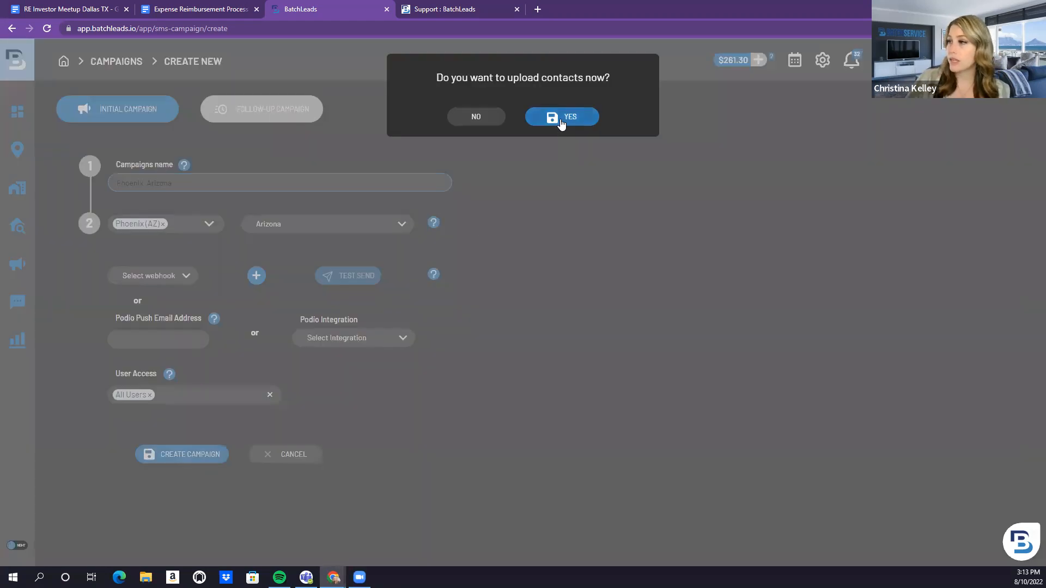
click(491, 121)
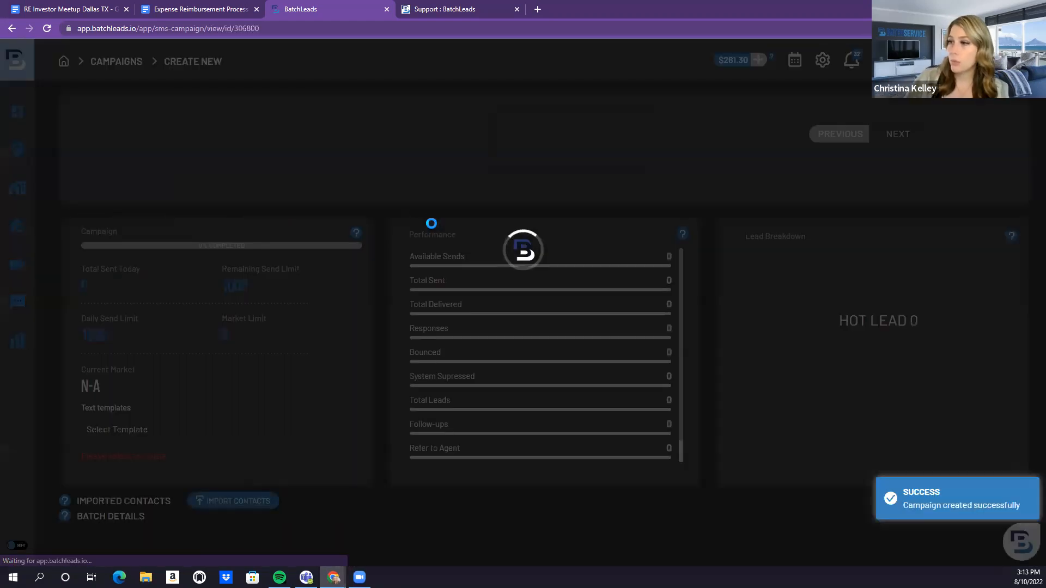
scroll(431, 223, down, 2)
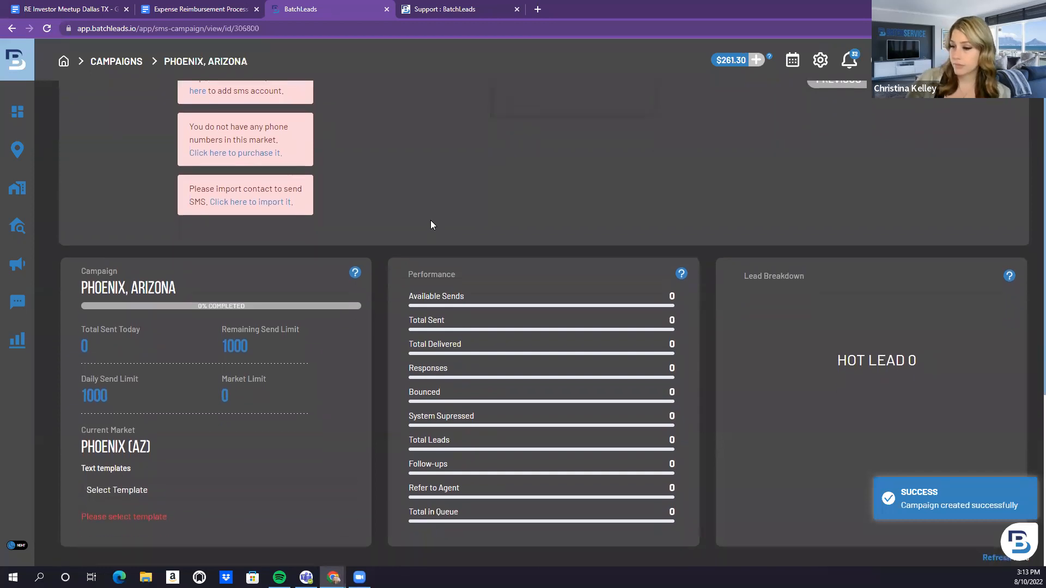
scroll(430, 221, down, 3)
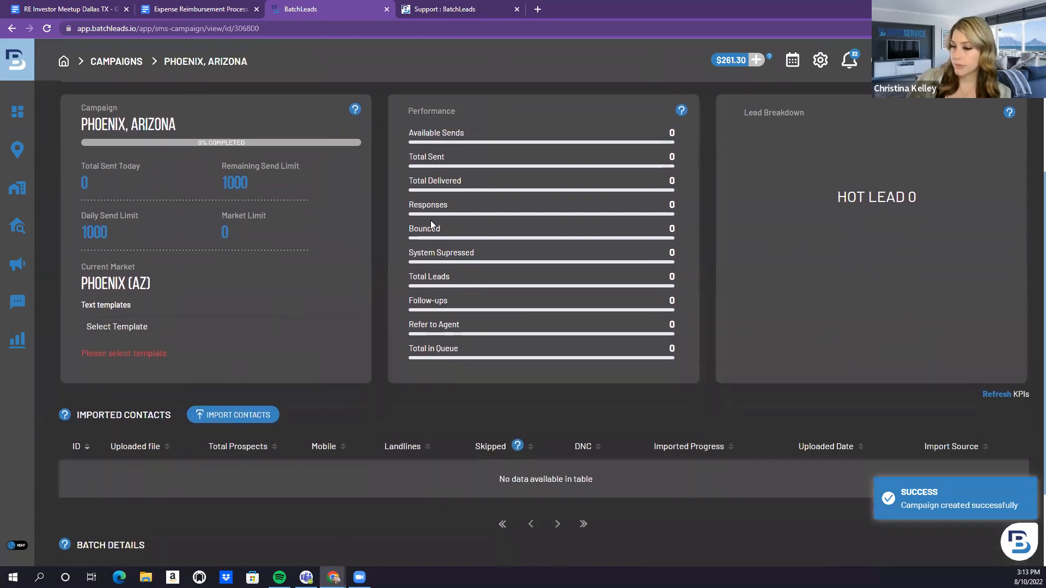
scroll(429, 222, down, 2)
scroll(427, 220, up, 6)
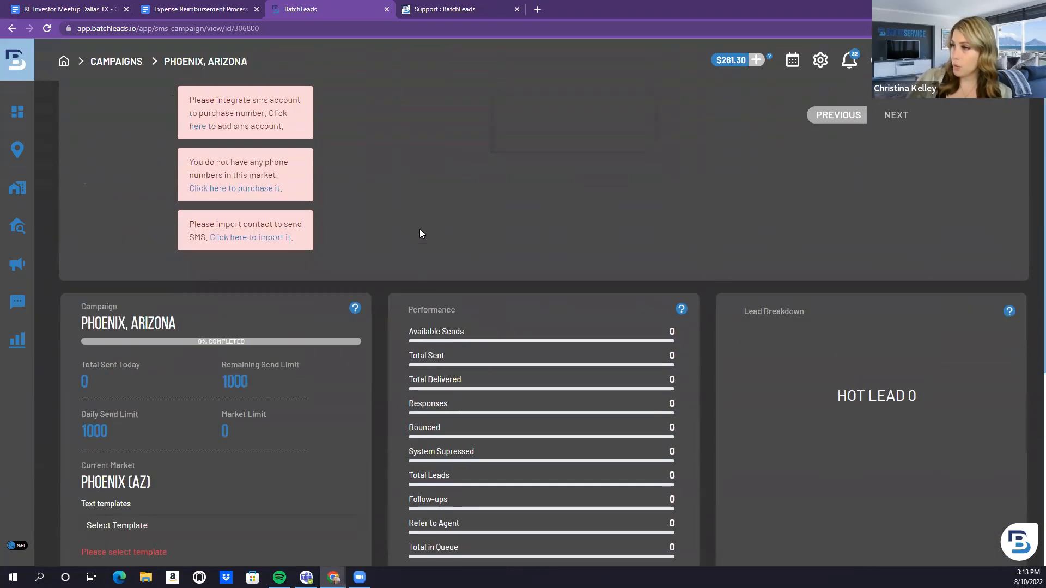
scroll(419, 233, up, 1)
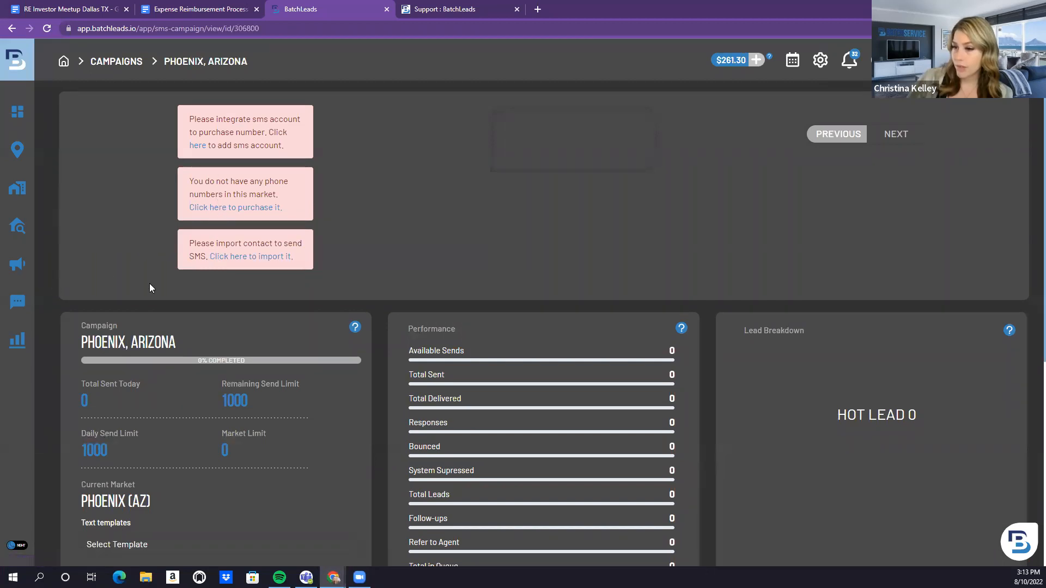
scroll(151, 285, down, 4)
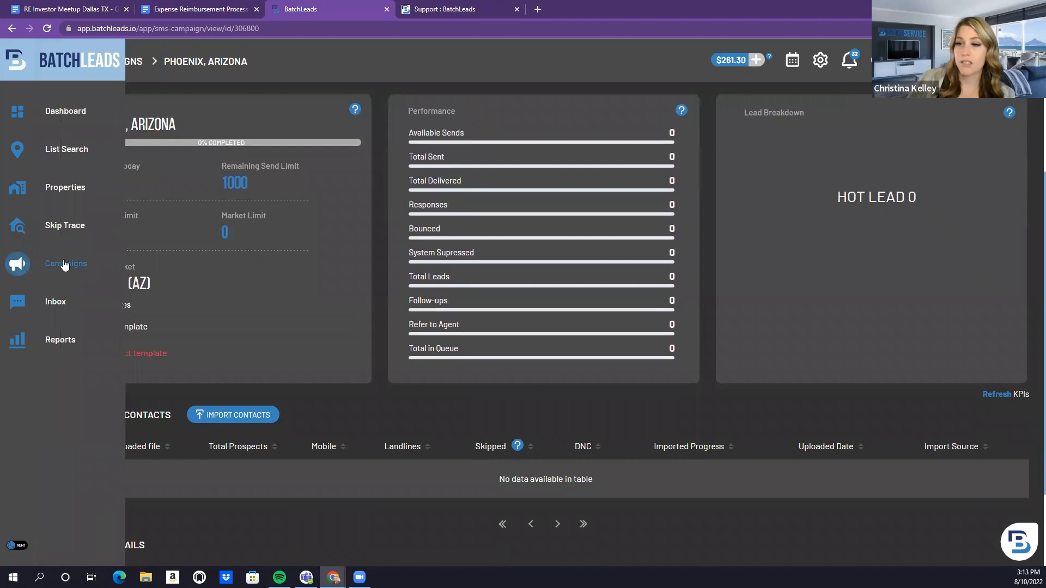
Edit the Orange County SMS campaign and save it unchanged with Update Campaign
click(64, 264)
click(58, 283)
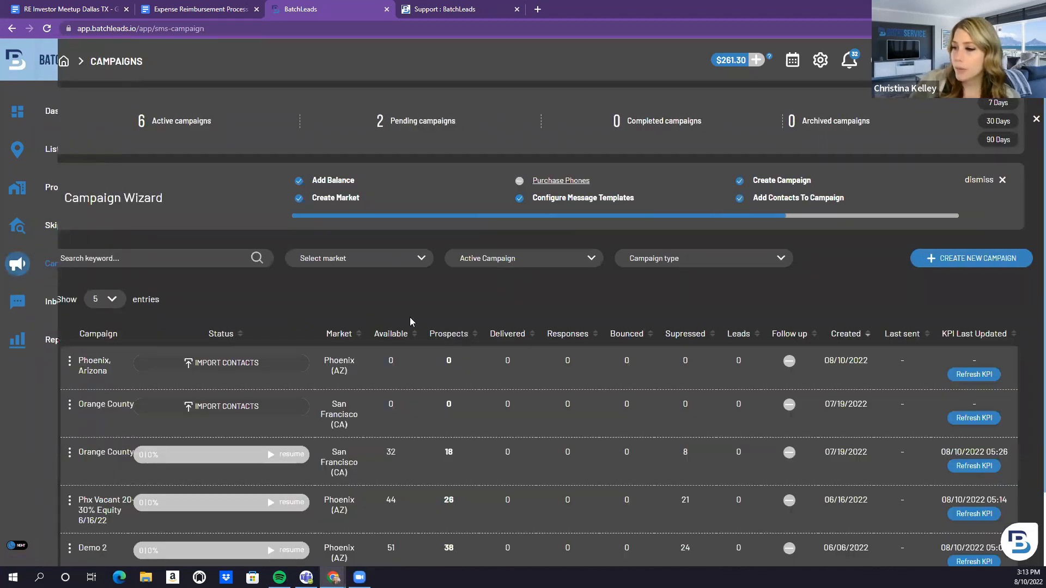
scroll(406, 338, down, 2)
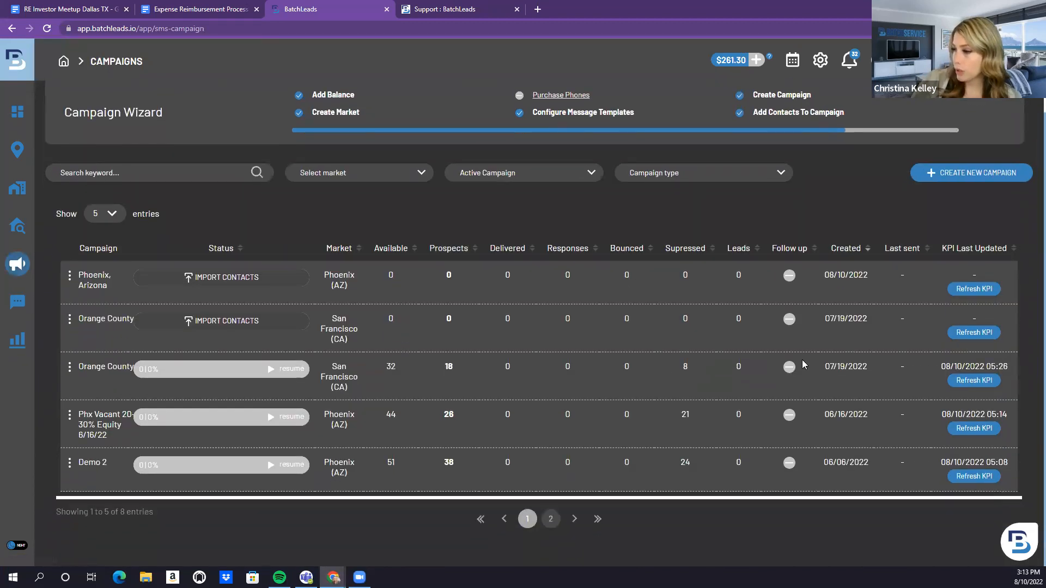
click(69, 368)
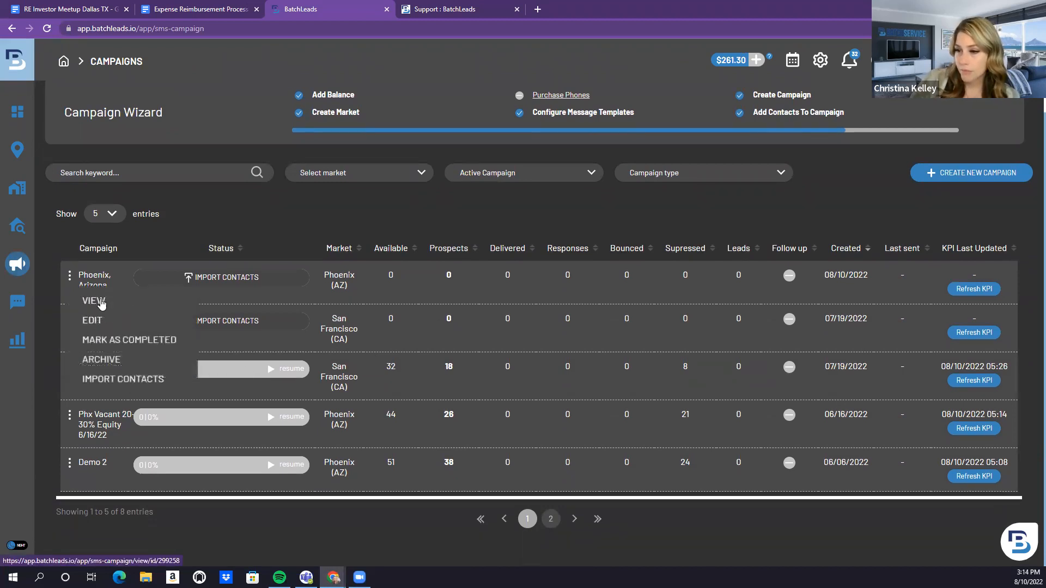
click(94, 320)
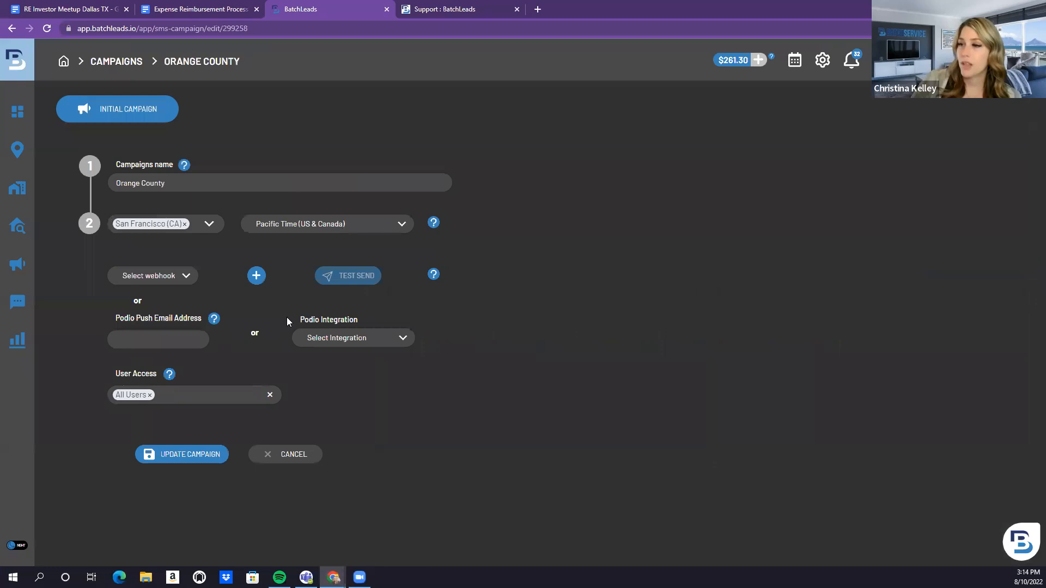
click(214, 454)
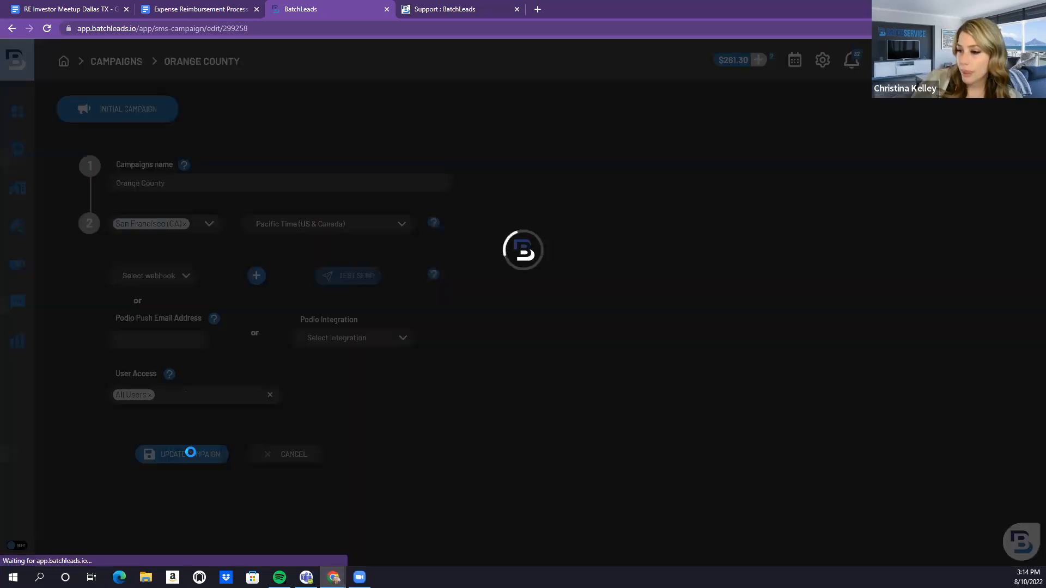
scroll(337, 363, down, 4)
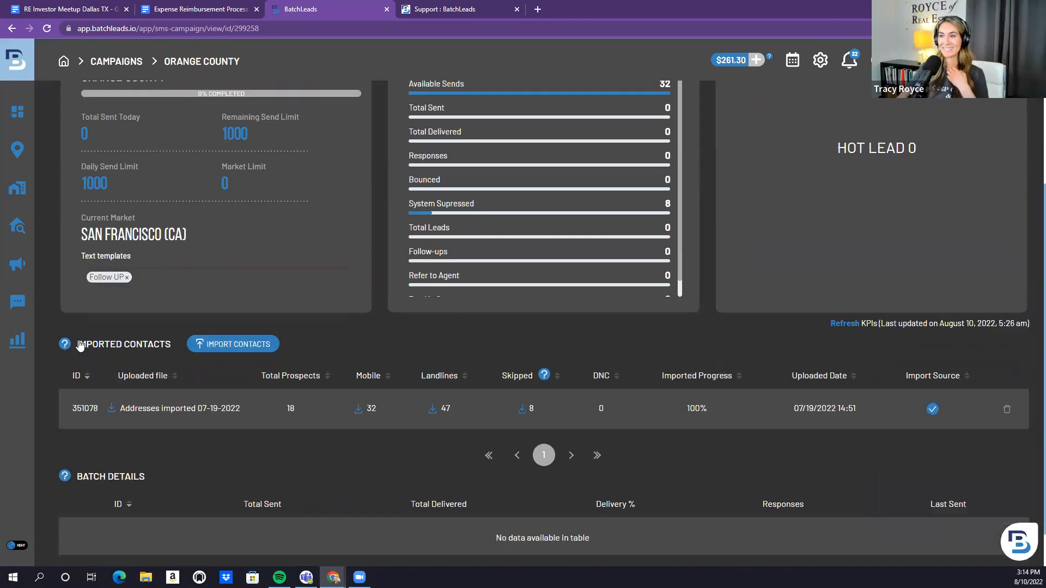
Create another 'Phoenix, Arizona' SMS campaign in Phoenix (AZ), skipping the contact upload
mouse_move(55, 303)
click(65, 264)
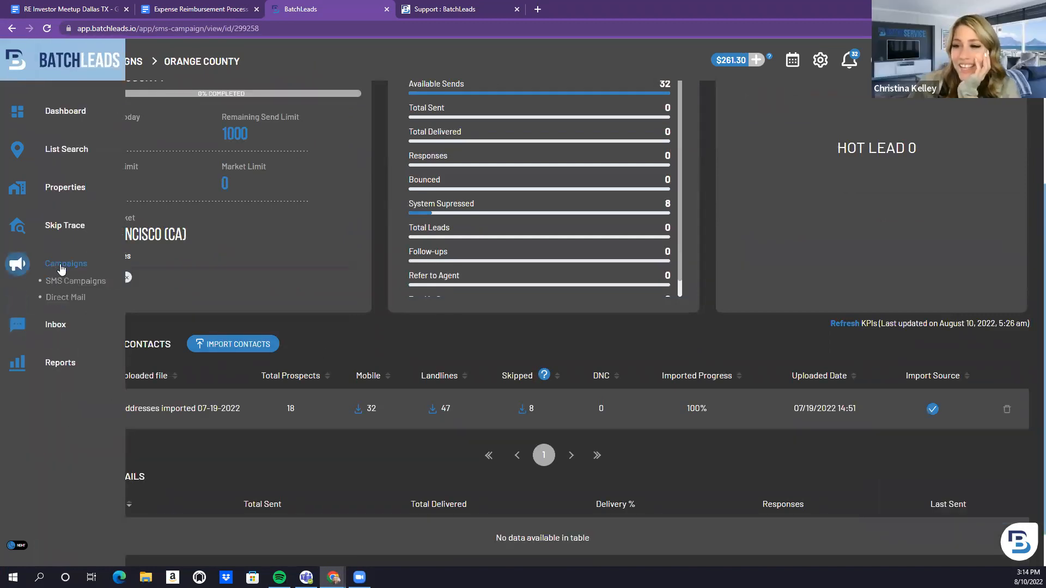
click(67, 283)
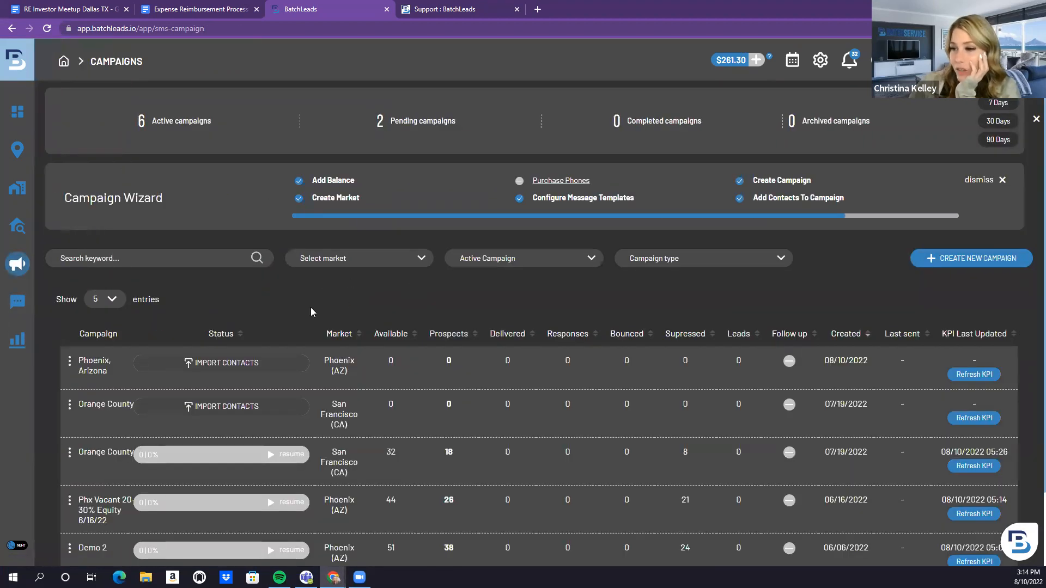
scroll(320, 300, down, 1)
click(936, 204)
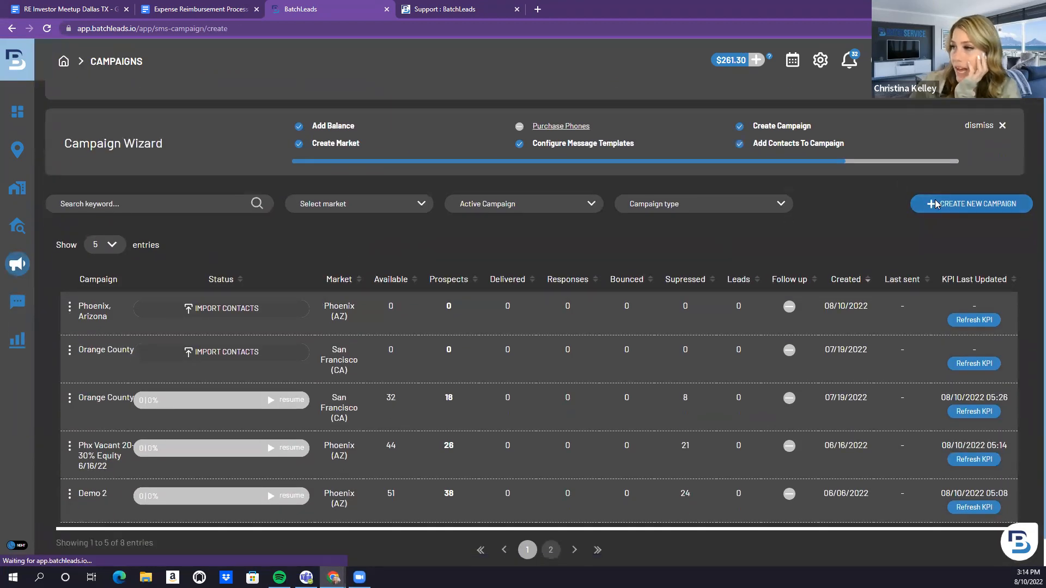
click(290, 180)
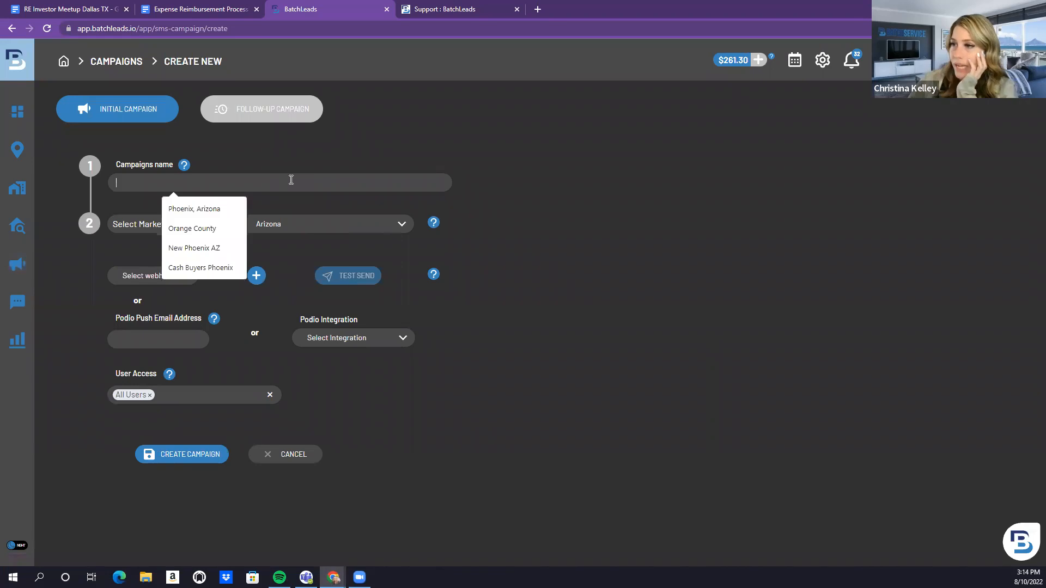
click(195, 209)
click(163, 224)
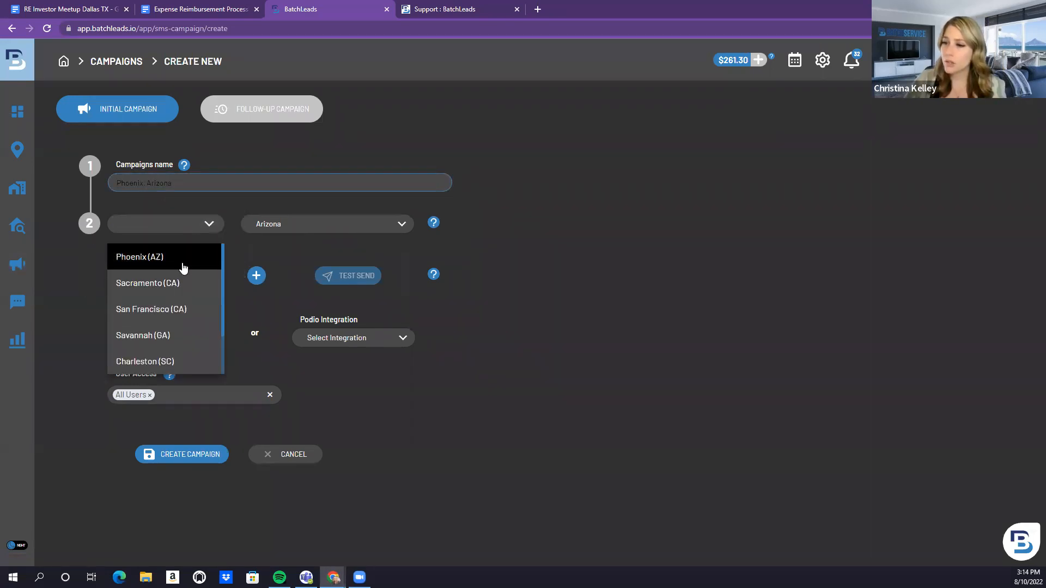
click(183, 269)
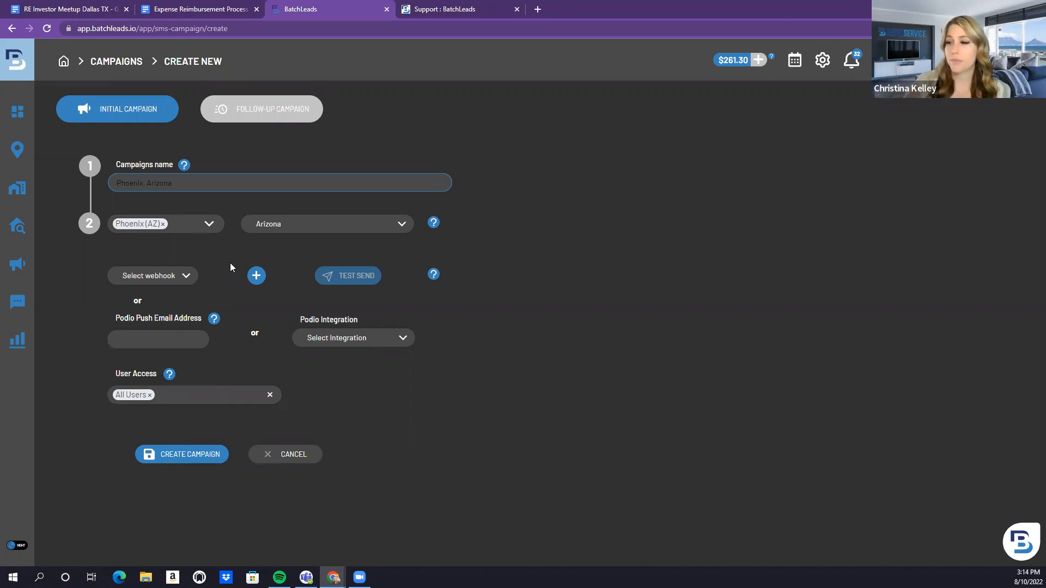
click(187, 454)
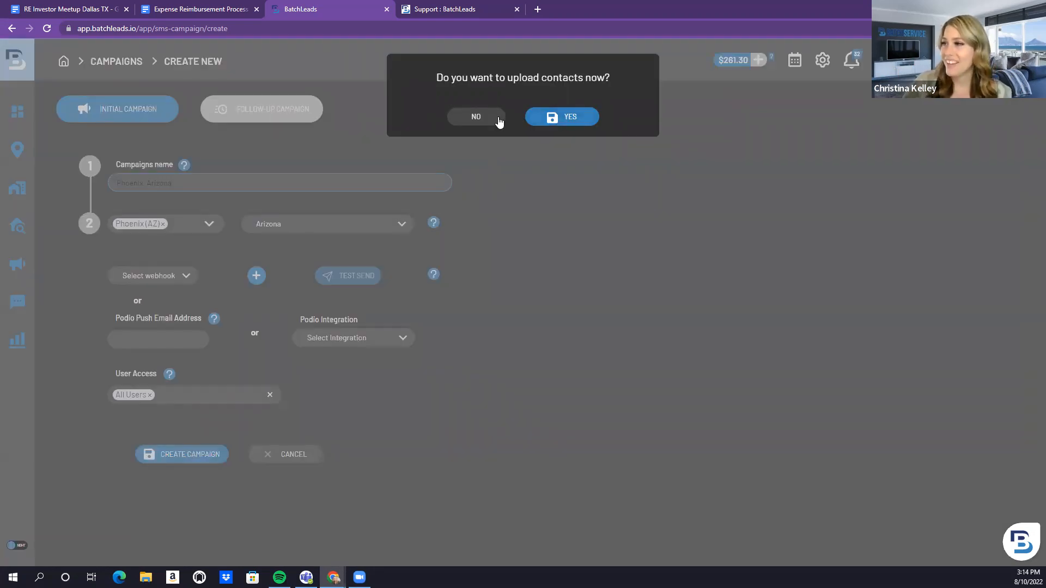
click(498, 120)
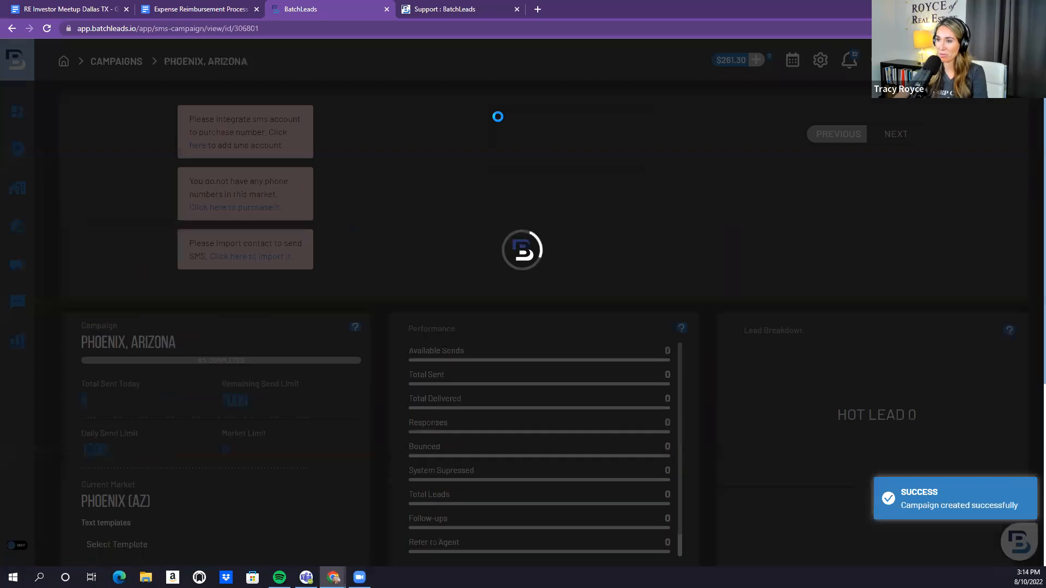
Open the campaign's text template list and close it without choosing a template
scroll(439, 182, down, 1)
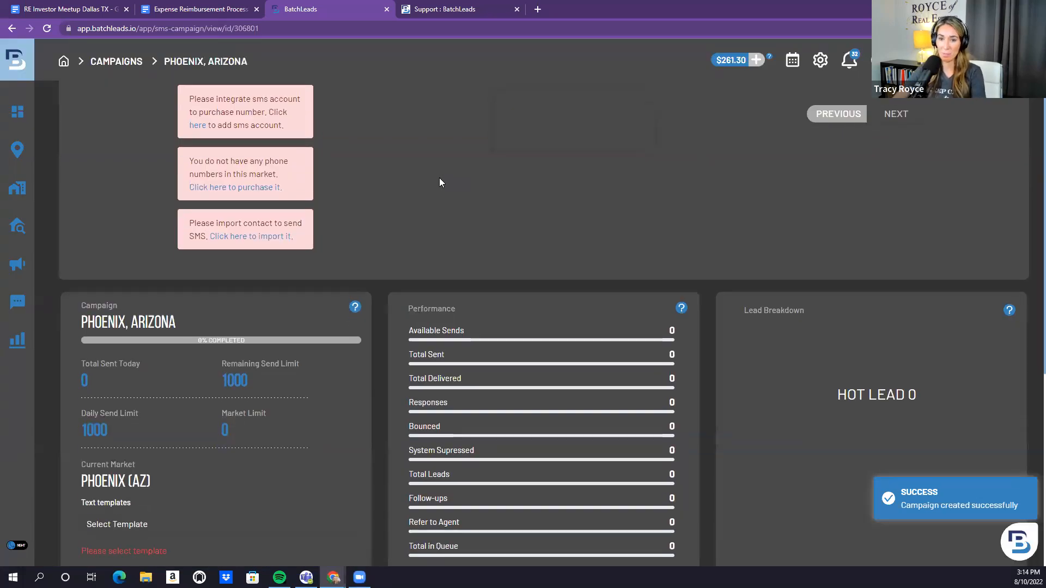
scroll(440, 182, down, 3)
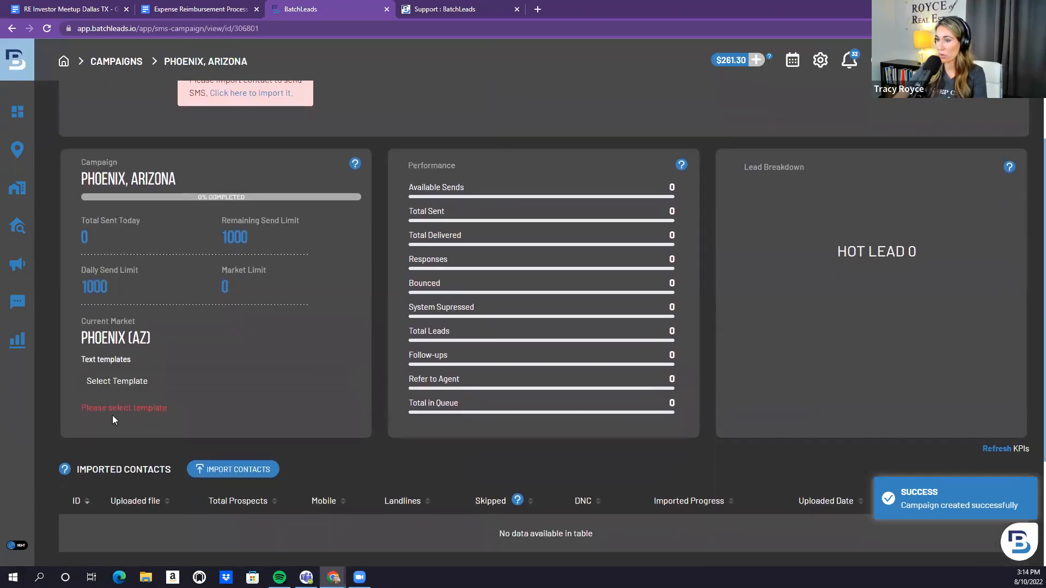
scroll(118, 406, down, 1)
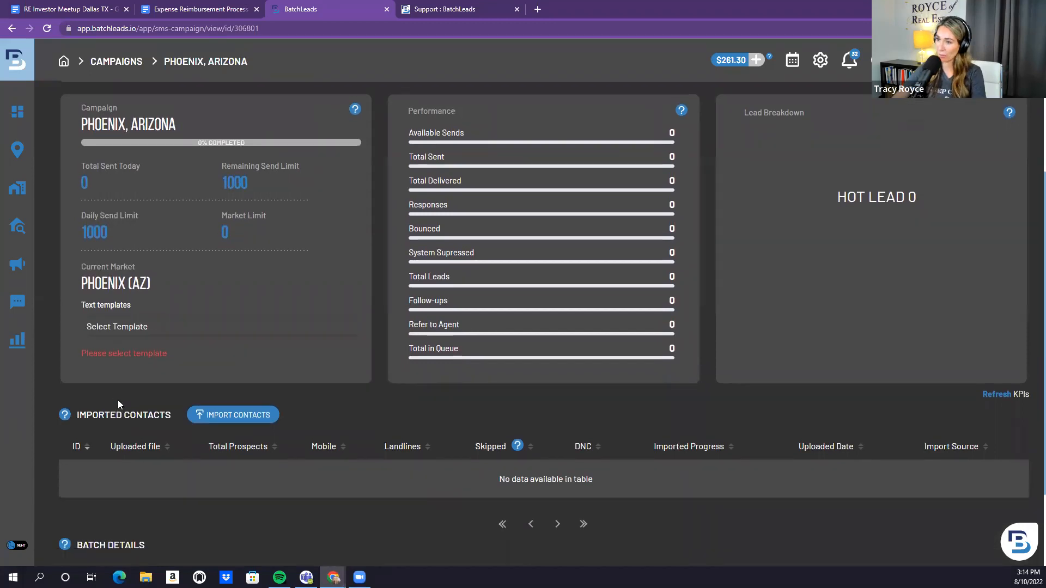
scroll(119, 399, up, 1)
click(123, 381)
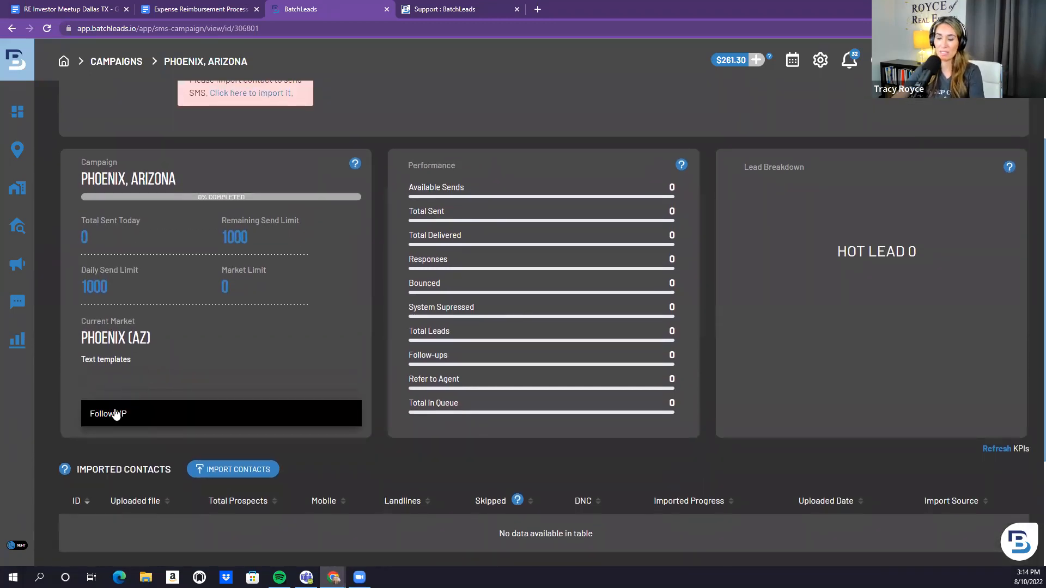
click(68, 395)
mouse_move(19, 240)
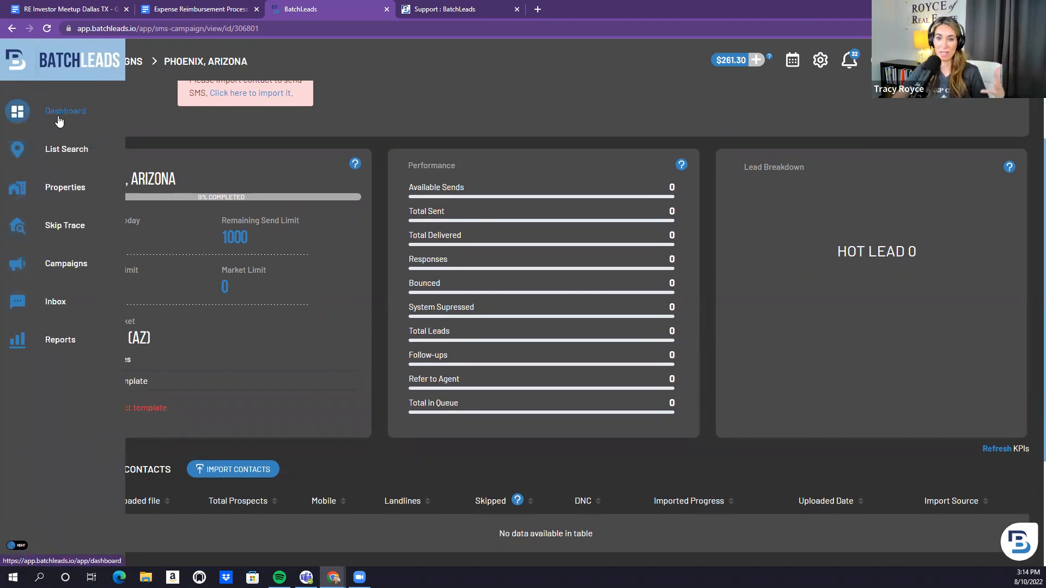
scroll(57, 305, up, 3)
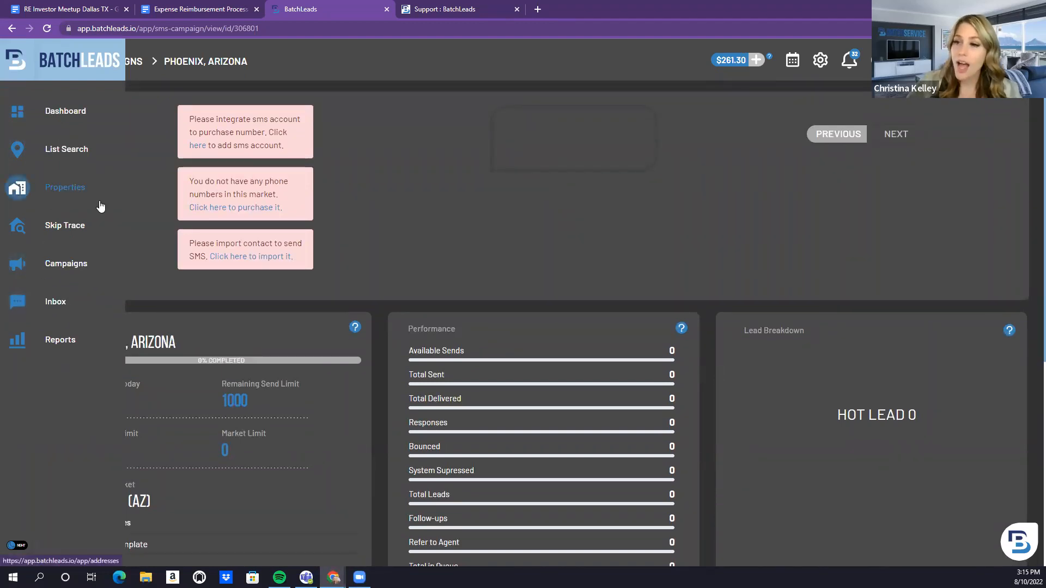
Start a new template under Settings > SMS Settings > SMS Template
click(819, 60)
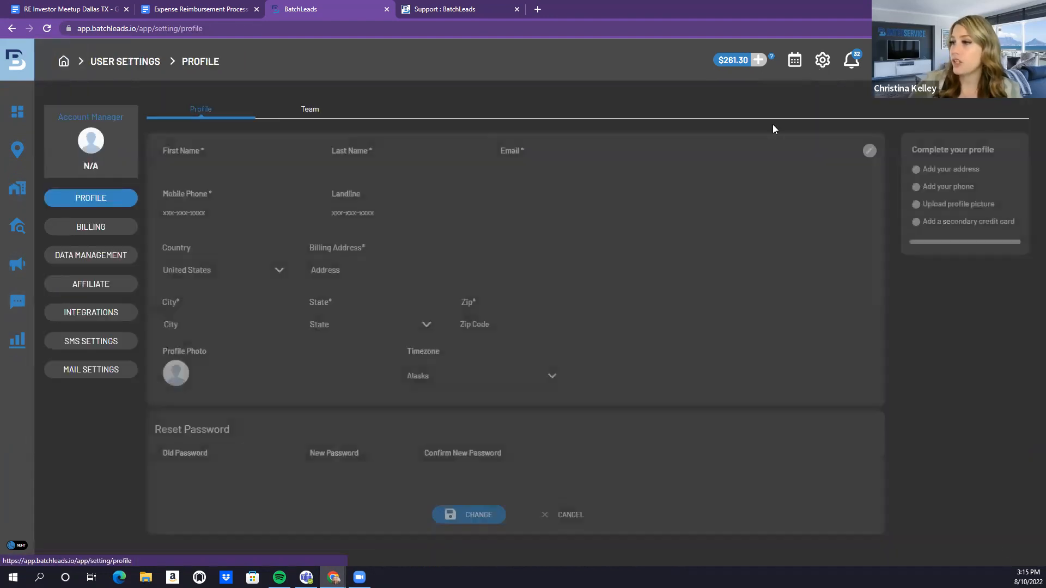
click(91, 341)
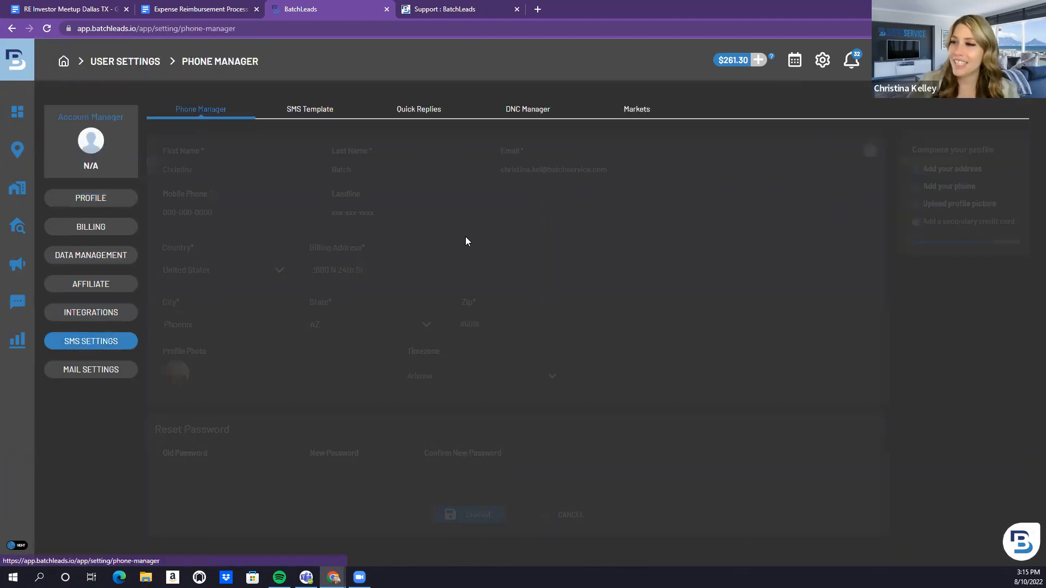
click(312, 111)
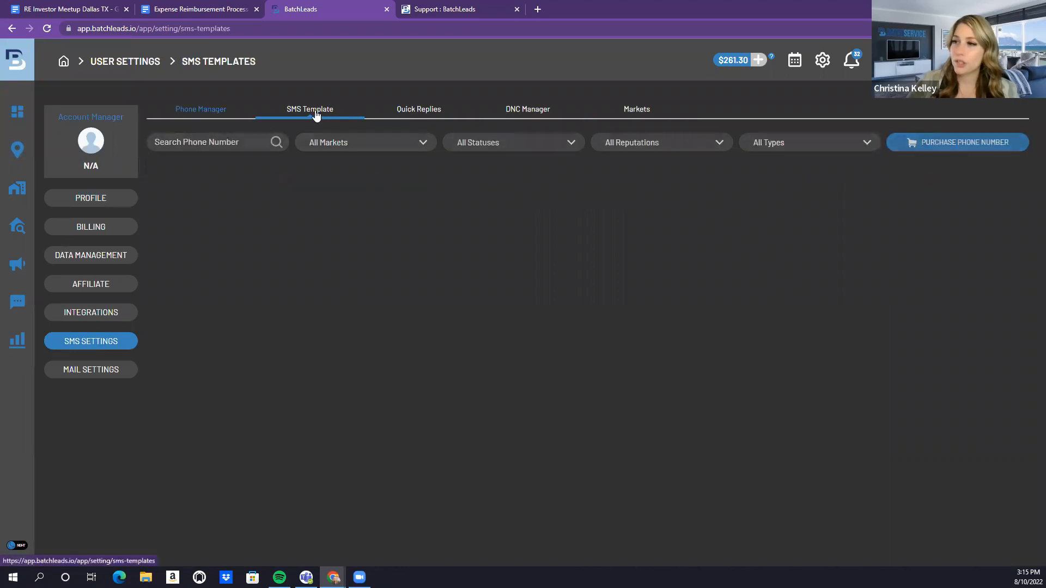
click(661, 143)
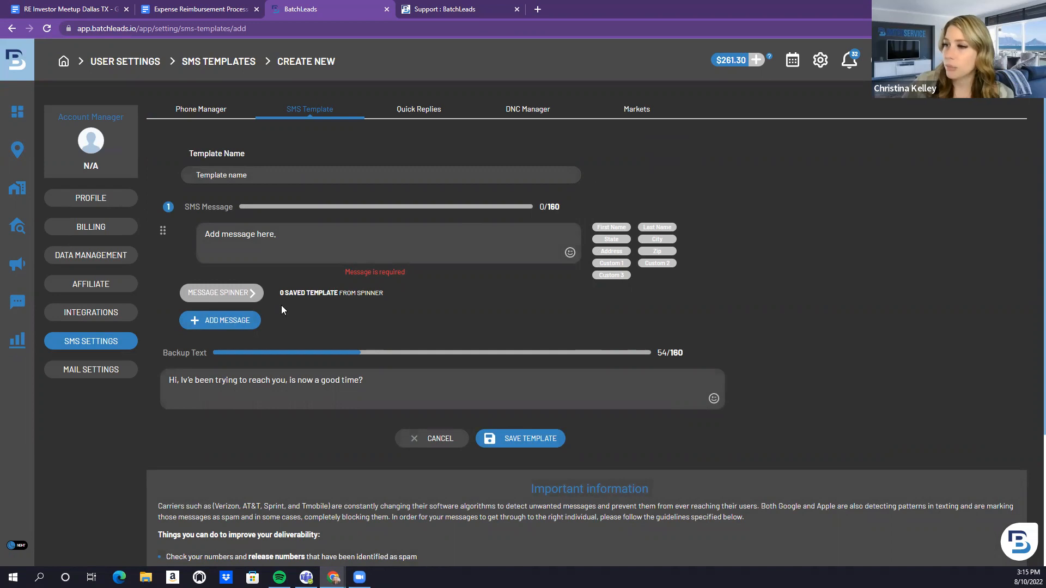
Name it 'Demo Template' with message 'Hi I want to know if you are interested in selling your property.'
click(255, 172)
text(Dem)
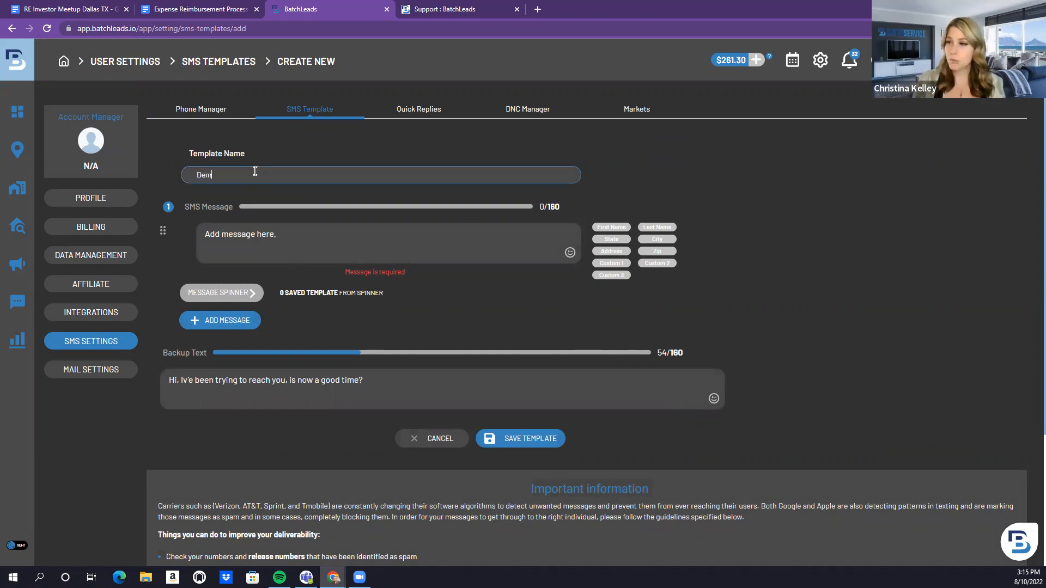
text(o Template)
click(255, 252)
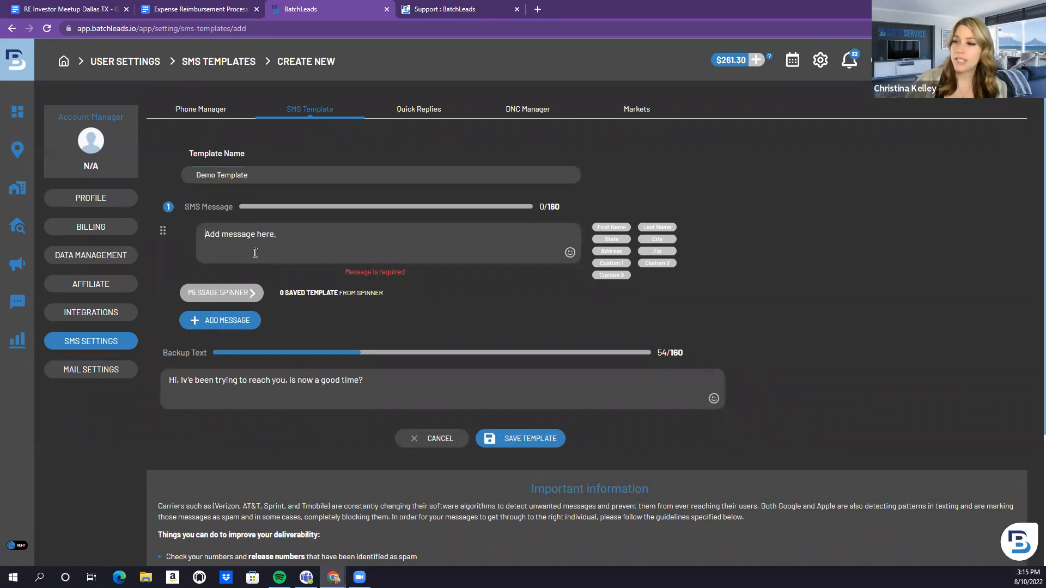
text(Hi )
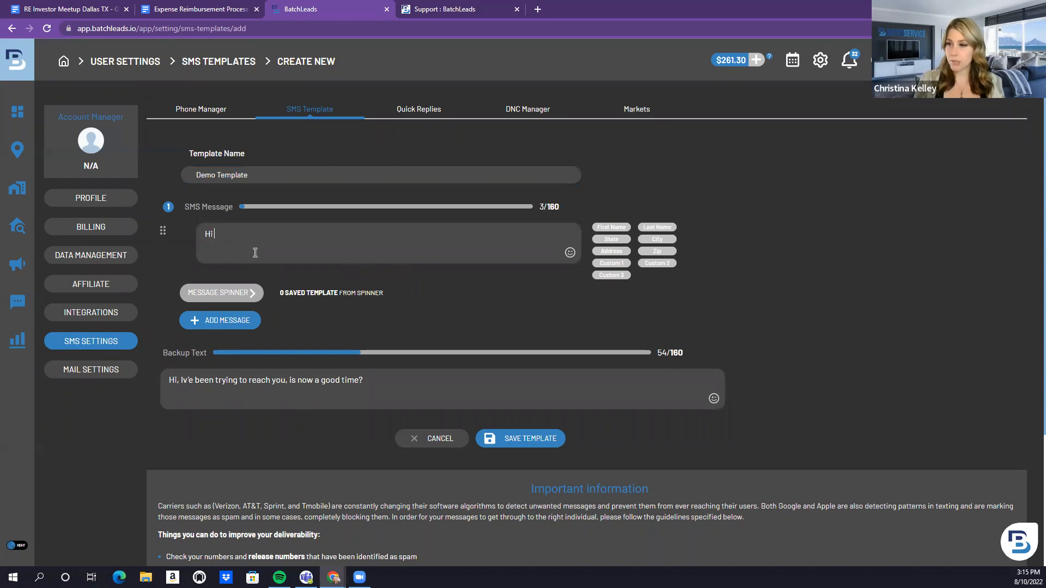
text(I want to know if you )
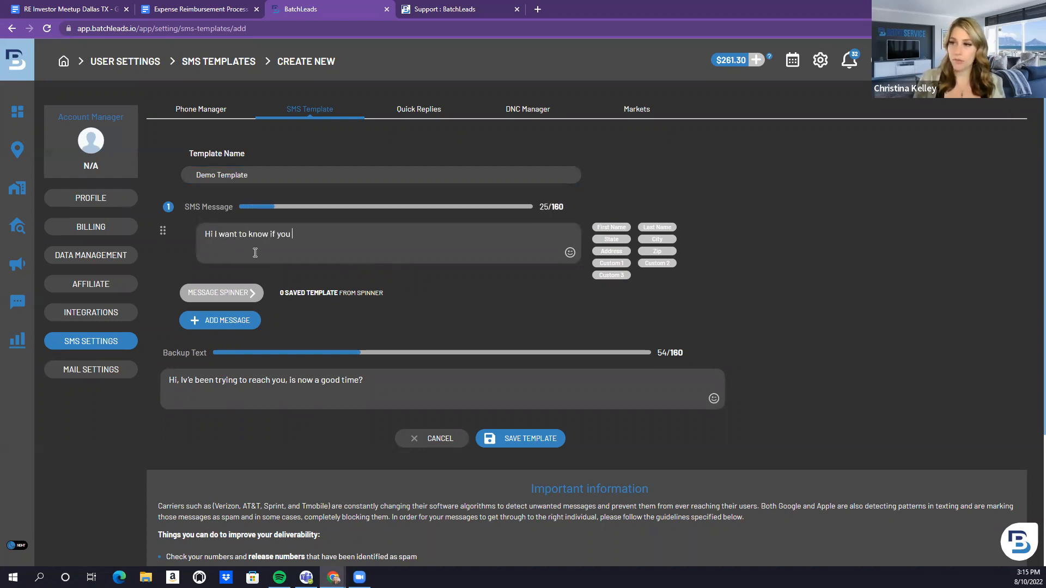
text(are )
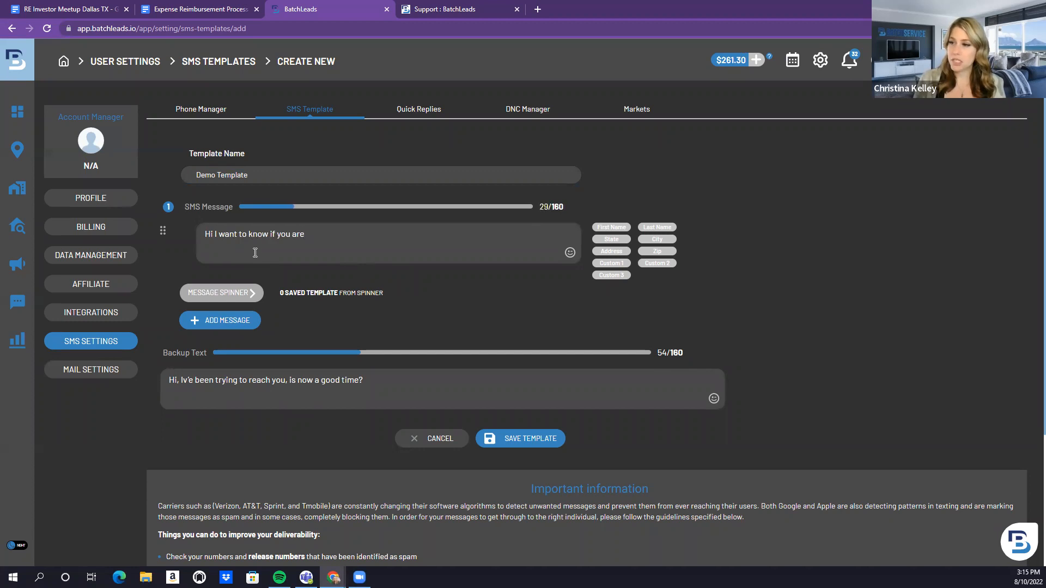
text(interested in)
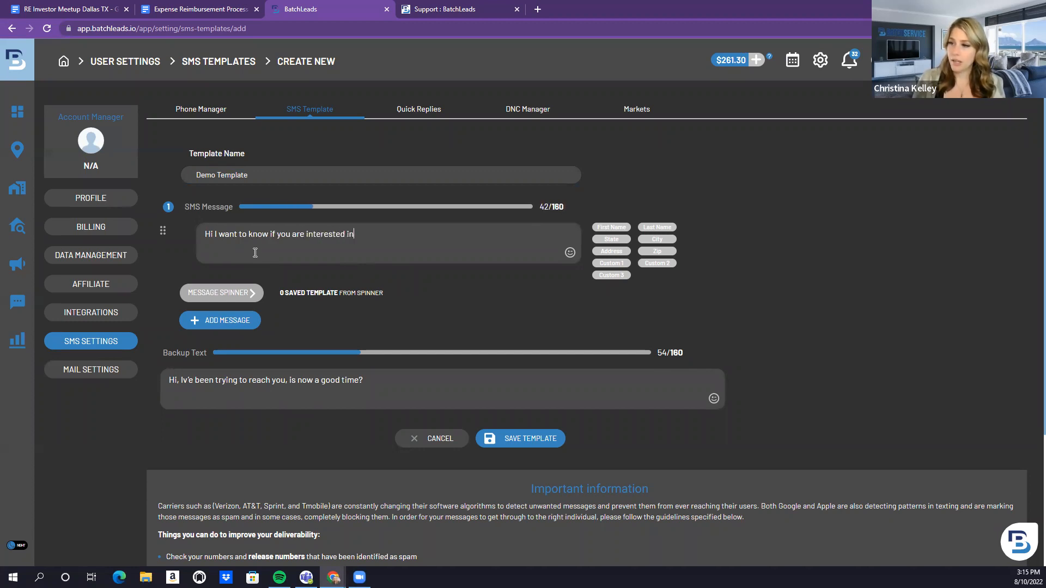
text( selling your pr)
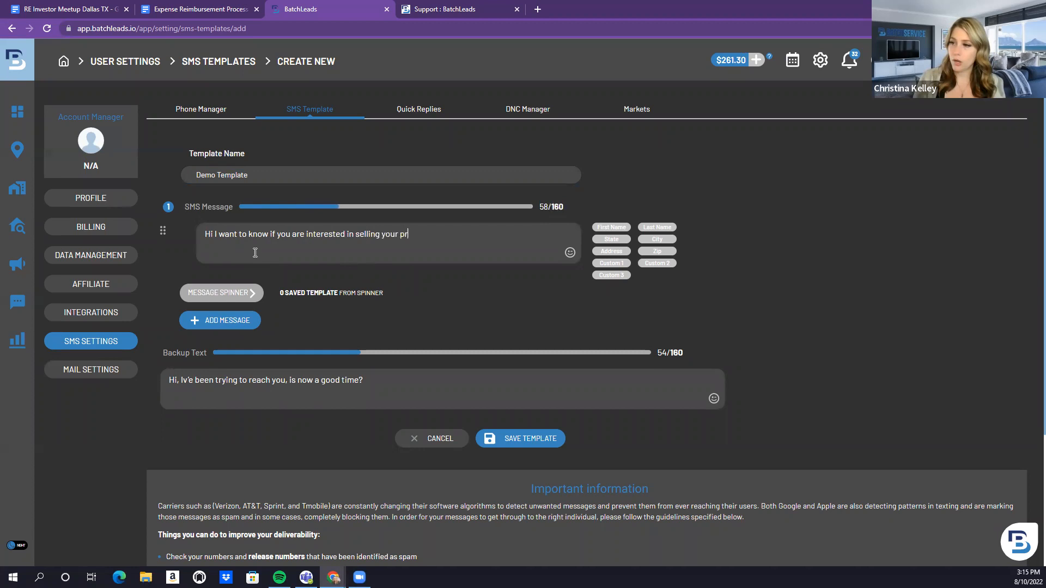
text(operty.)
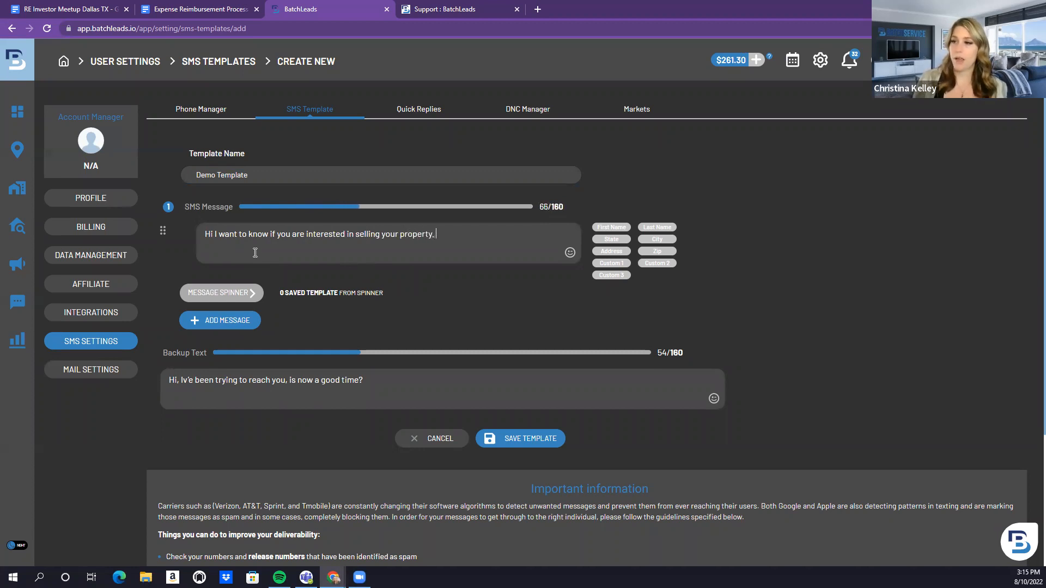
scroll(256, 251, down, 3)
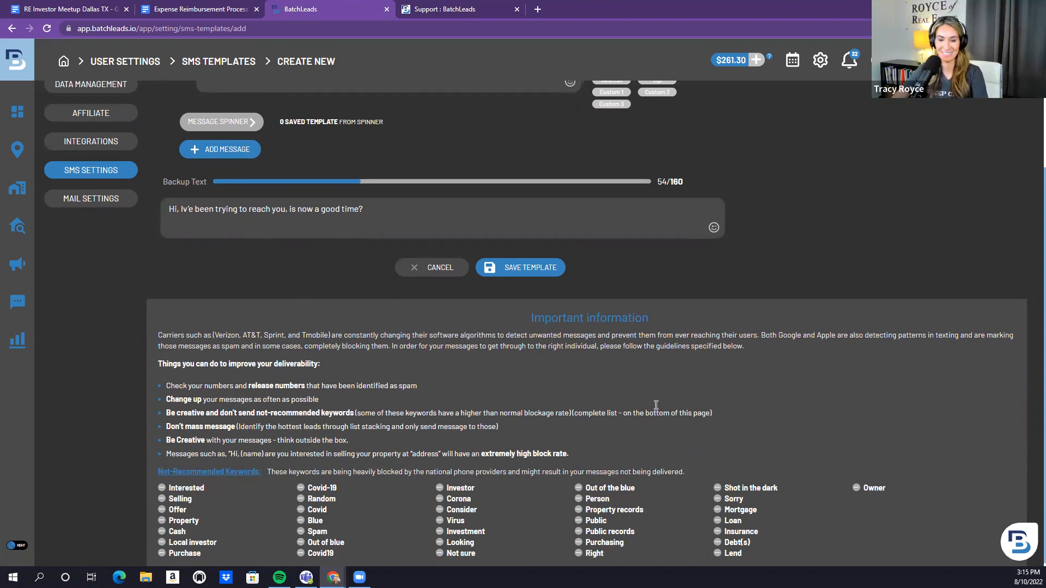
scroll(653, 409, up, 3)
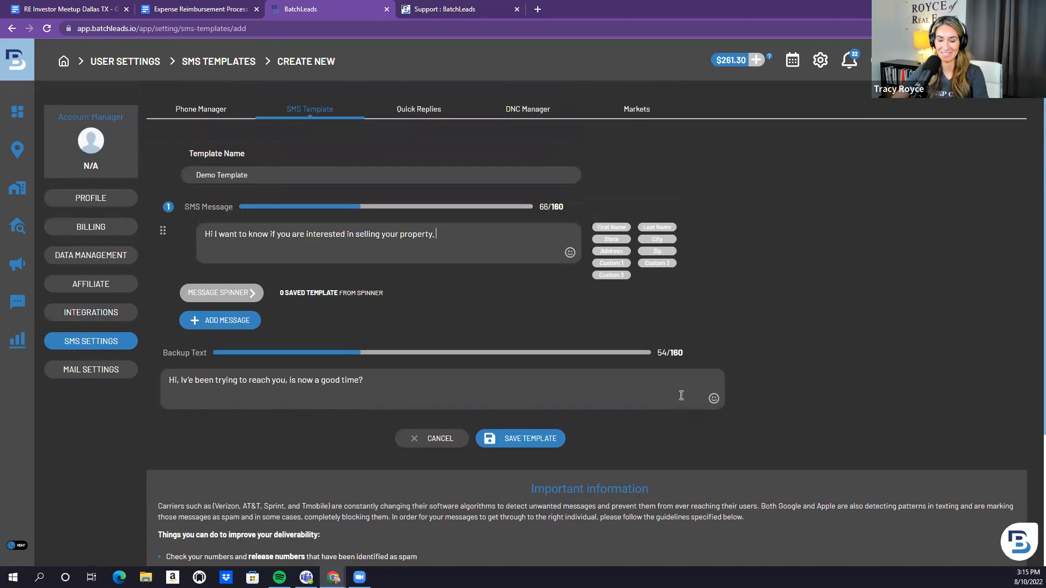
Generate Message Spinner variants of the Demo Template message
click(212, 295)
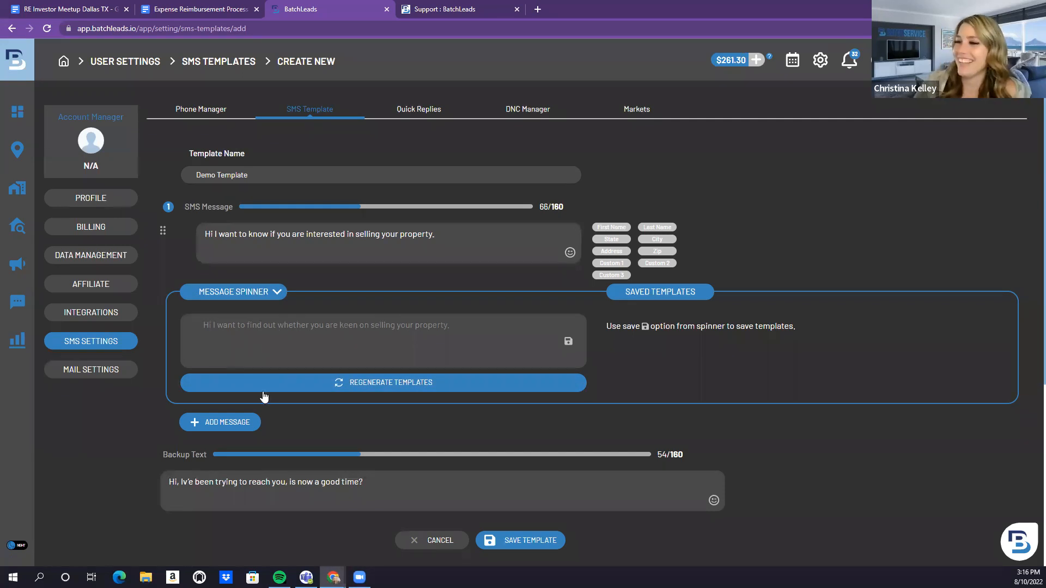
Open Mail Settings, then start a new direct mail campaign named 'Demo'
click(105, 372)
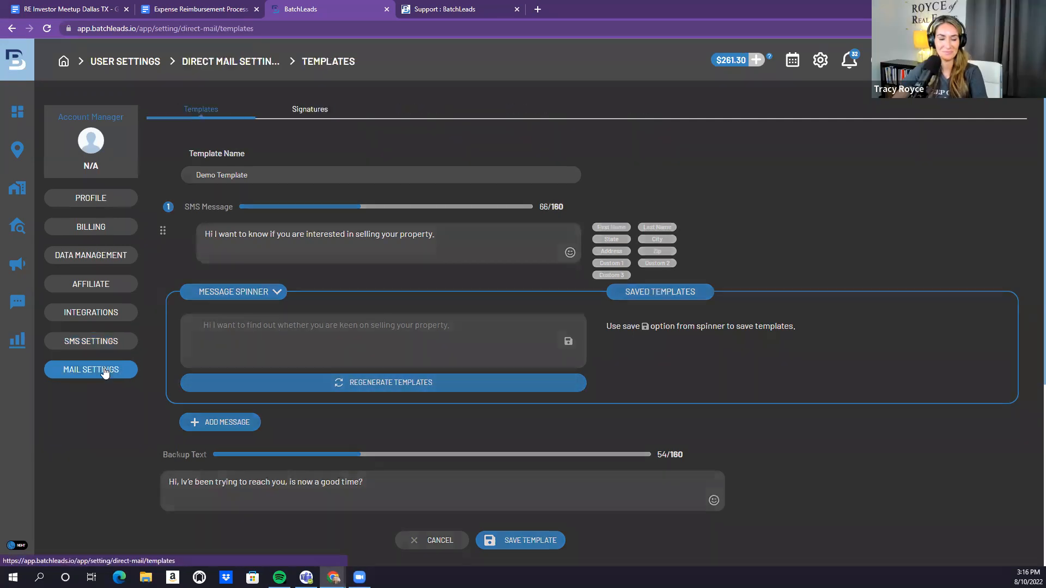
mouse_move(20, 304)
click(75, 266)
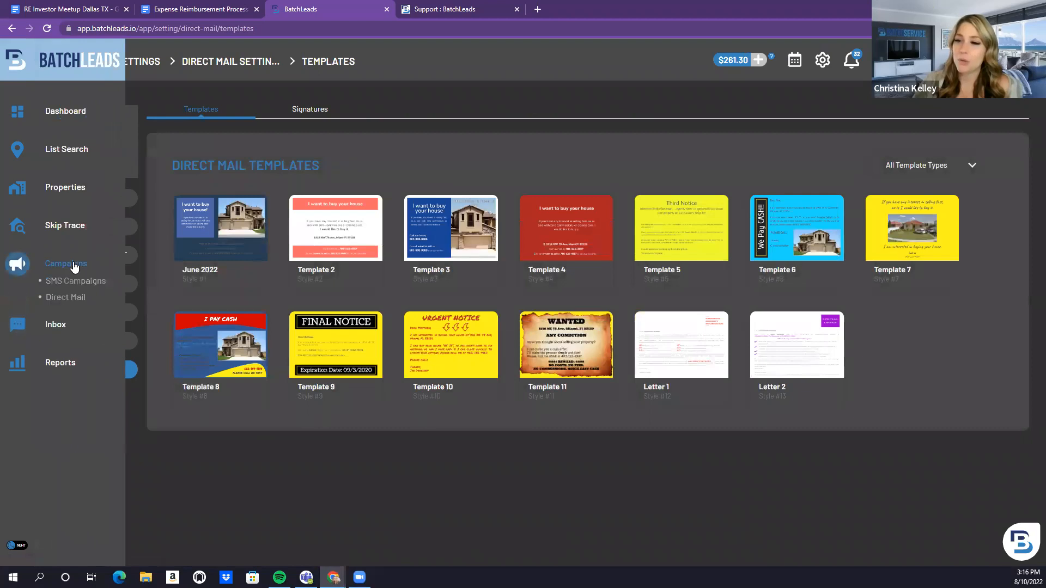
click(70, 297)
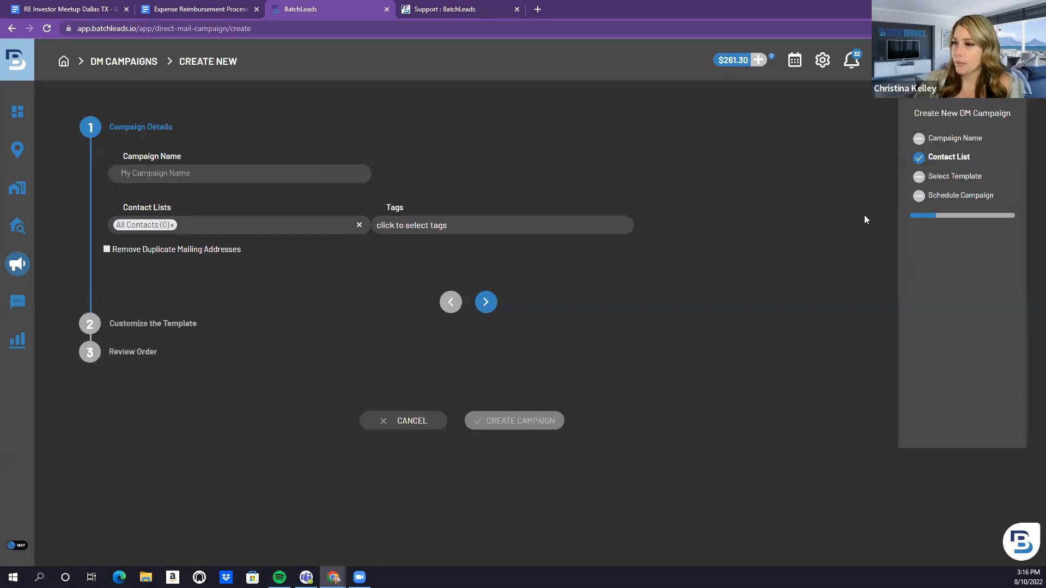
click(303, 176)
text(Demo)
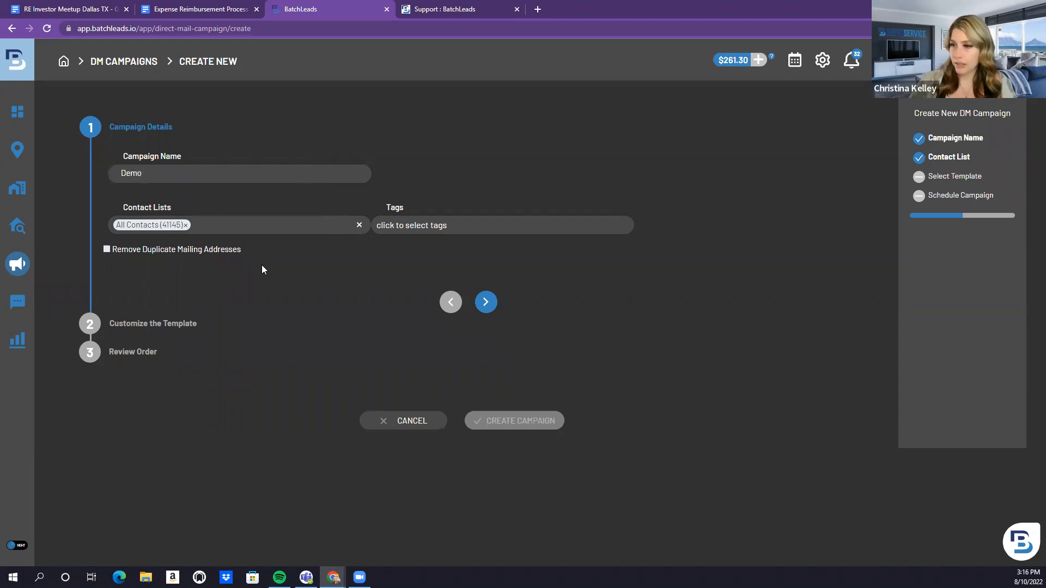
click(485, 303)
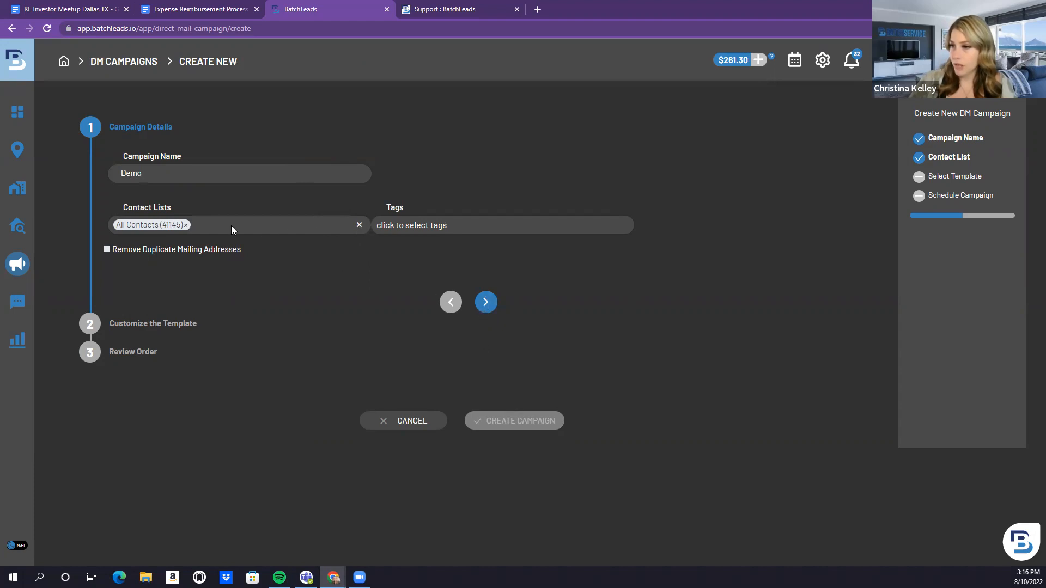
Replace All Contacts with the Bexar (8,741) contact list and proceed to the template step
click(359, 226)
click(275, 223)
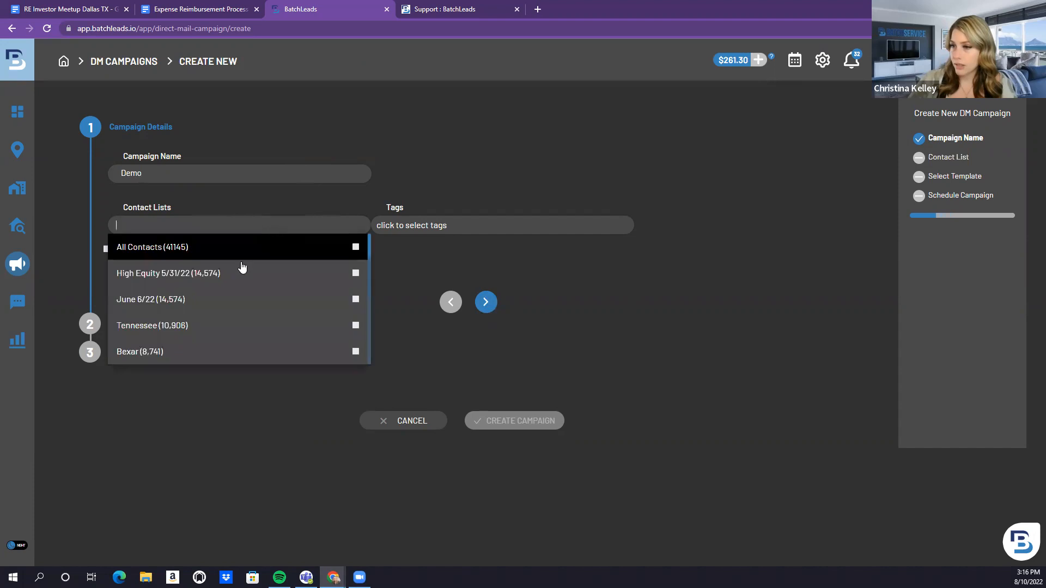
scroll(231, 296, down, 1)
click(230, 298)
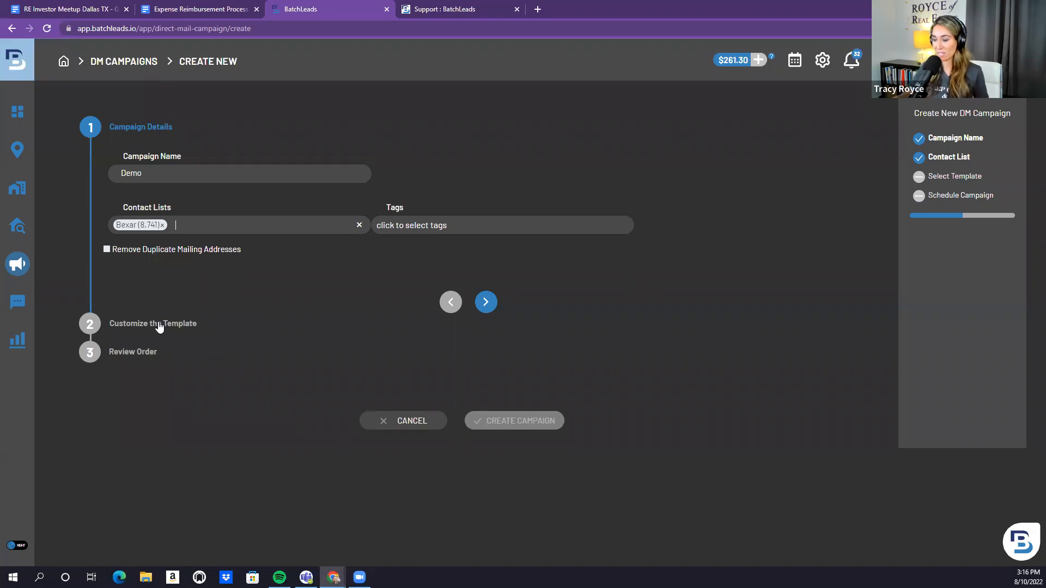
click(478, 308)
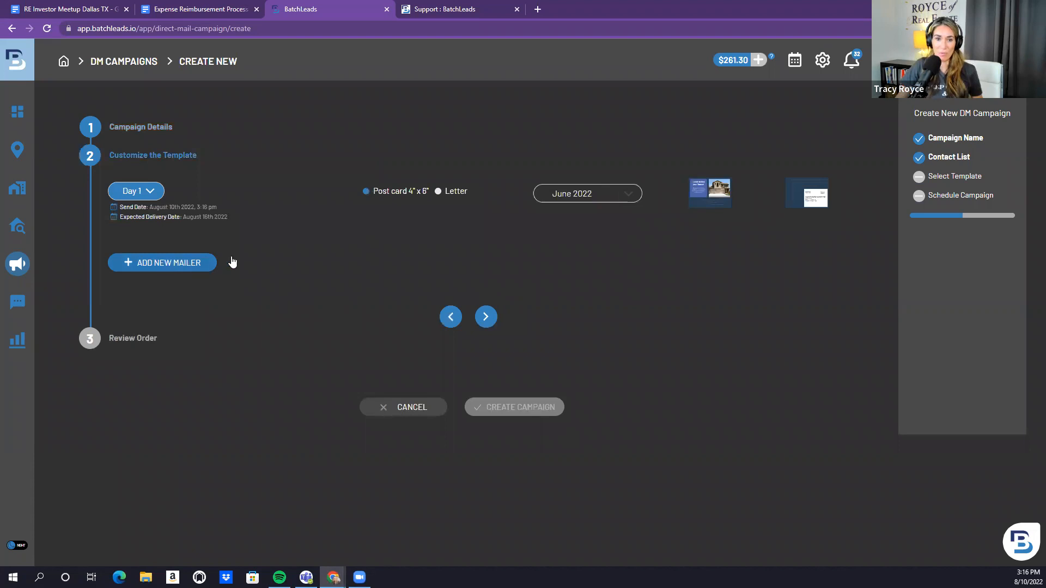
Keep the June 2022 4"x6" postcard and review the 8,741-postcard order totaling $3,671.22
mouse_move(717, 191)
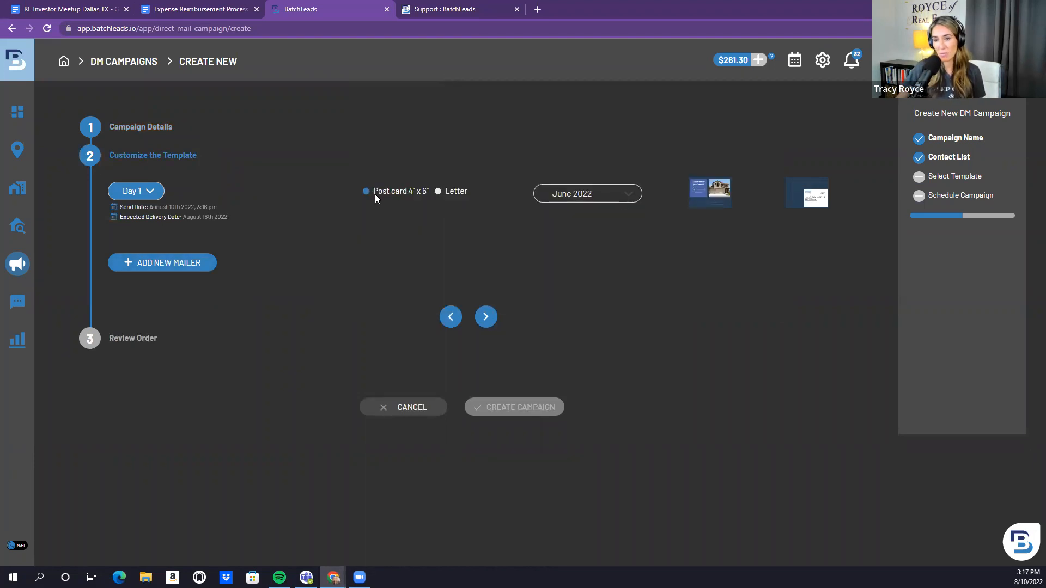
click(486, 317)
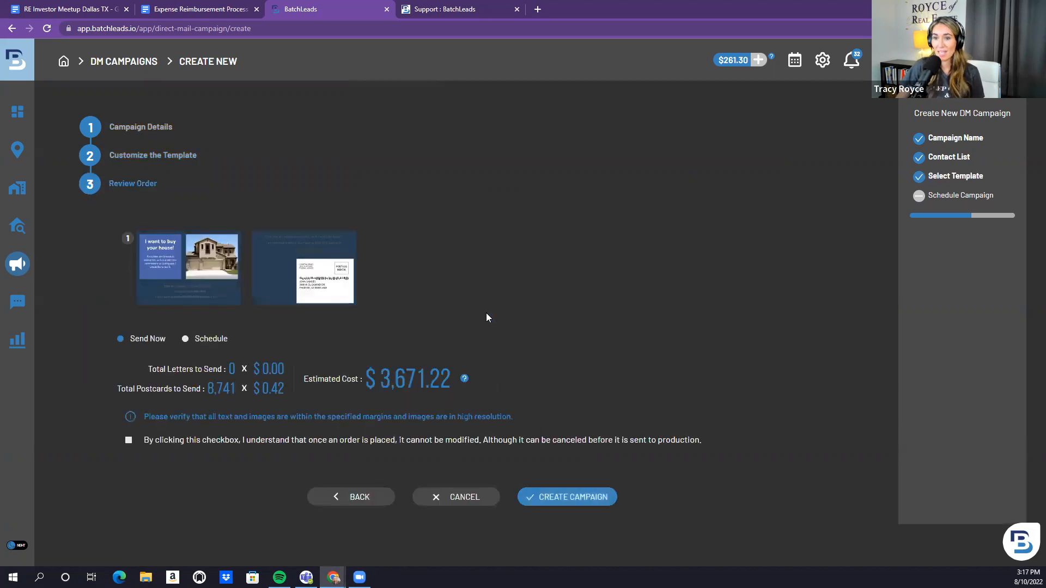
mouse_move(221, 274)
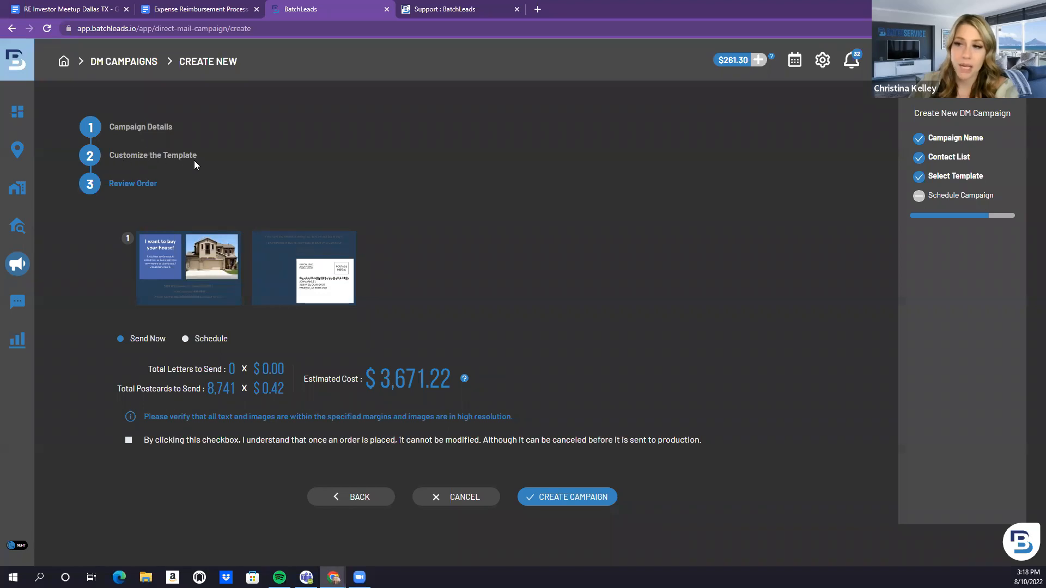
Open the Direct Mail Templates page in account settings
mouse_move(212, 252)
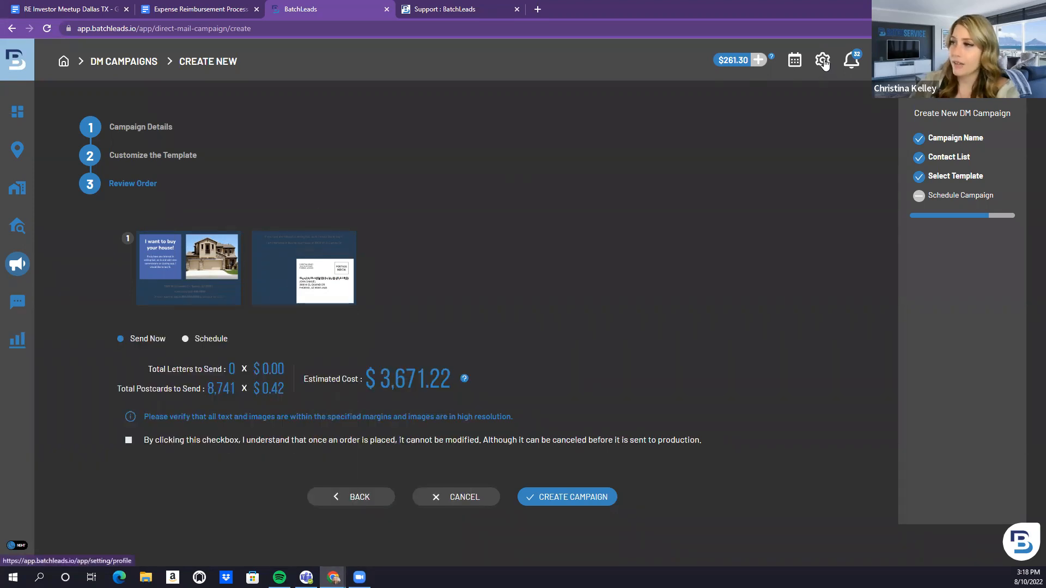
click(823, 61)
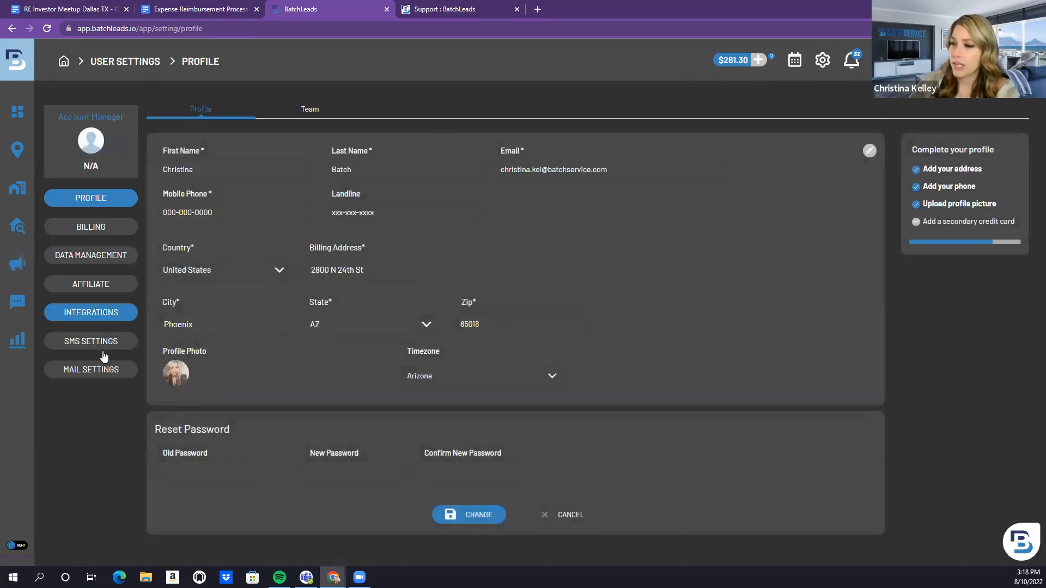
click(96, 374)
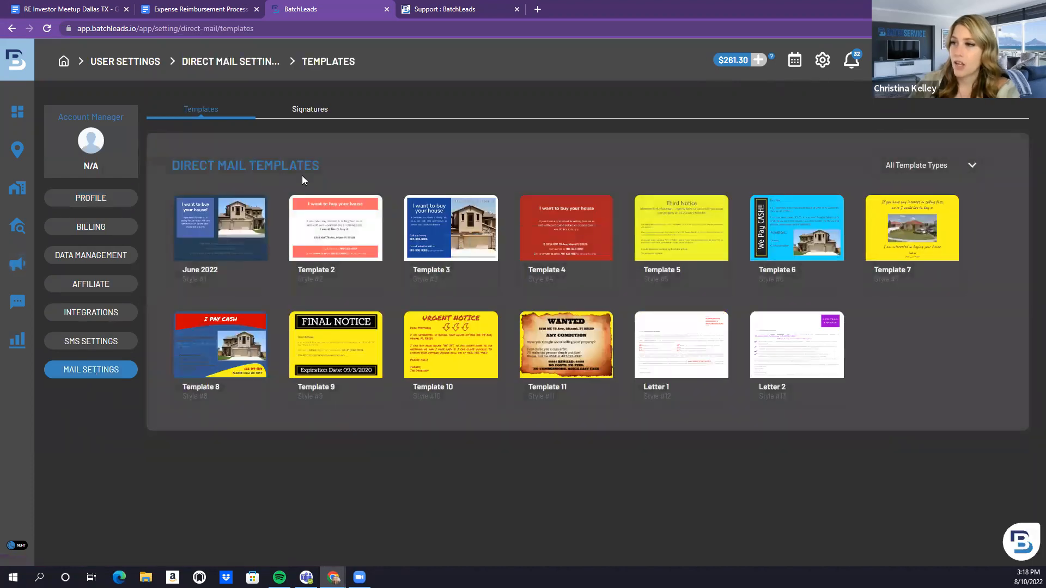
Edit Template 8 and set the postcard front background to purple #733591
mouse_move(784, 345)
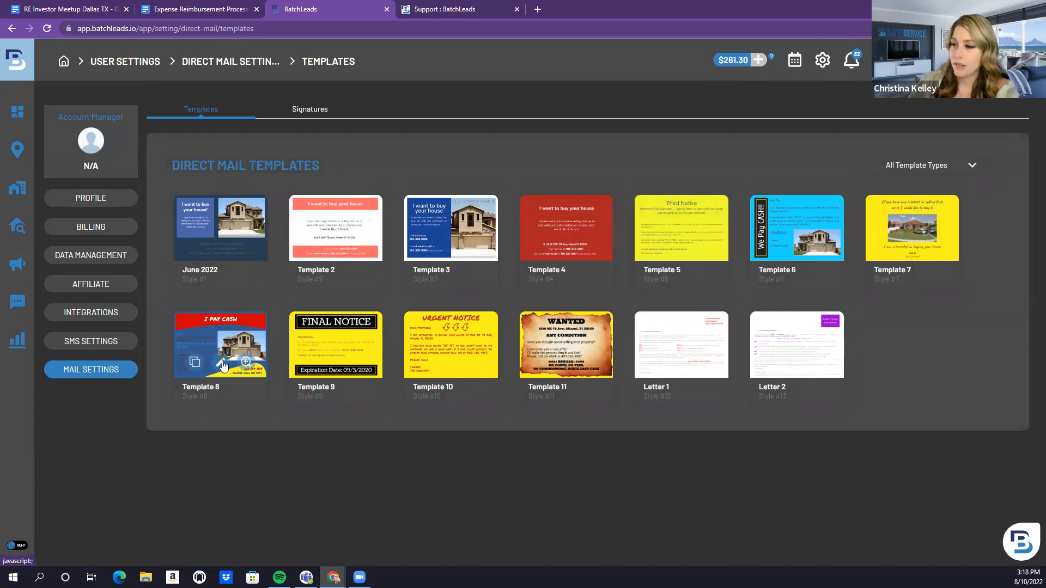
click(220, 362)
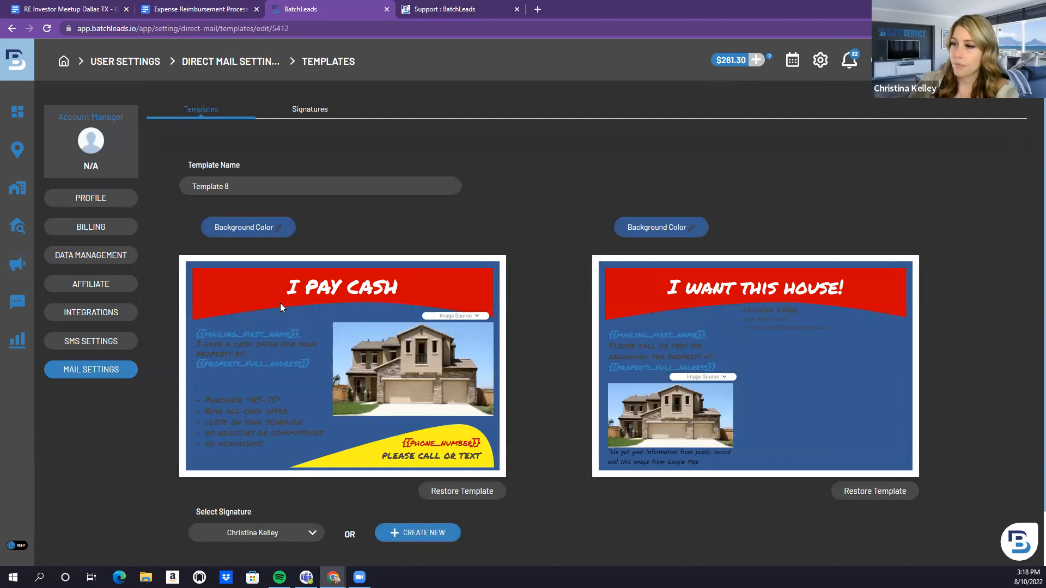
click(262, 229)
click(339, 328)
click(292, 370)
triple_click(292, 370)
key(ctrl+c)
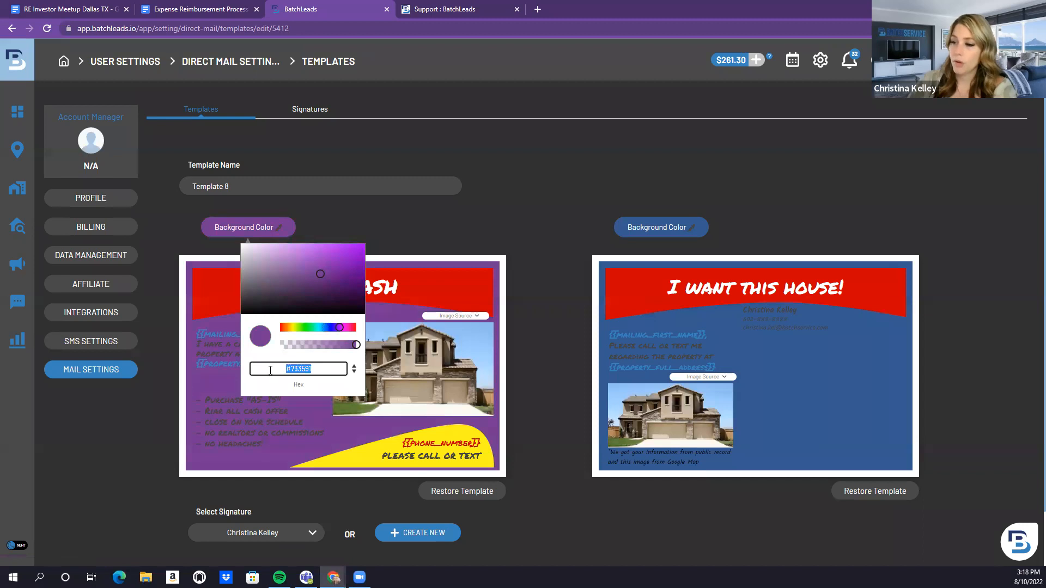
Paste #733591 as the postcard back's background color
click(677, 228)
triple_click(714, 368)
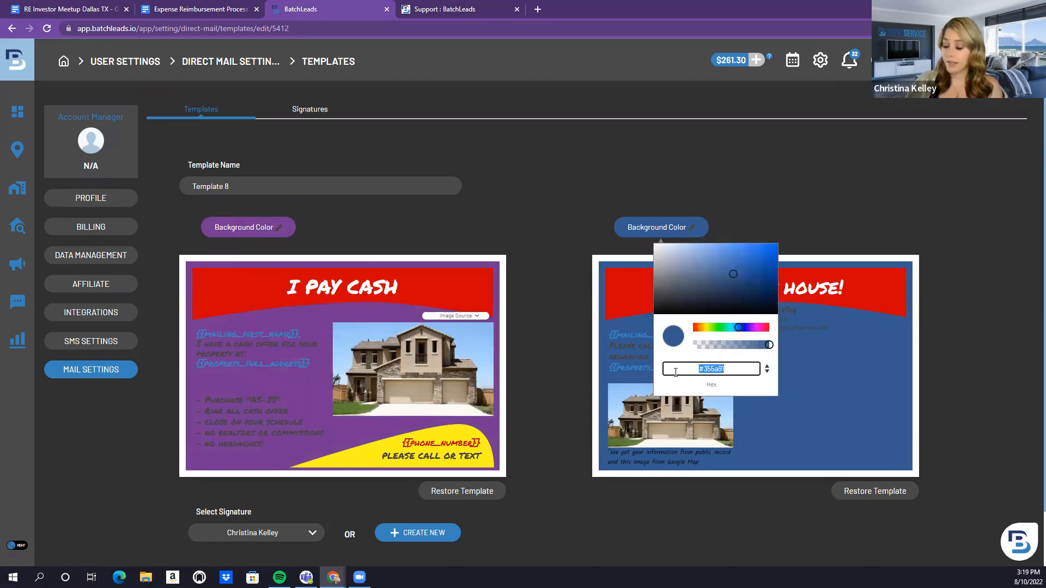
key(ctrl+v)
click(813, 346)
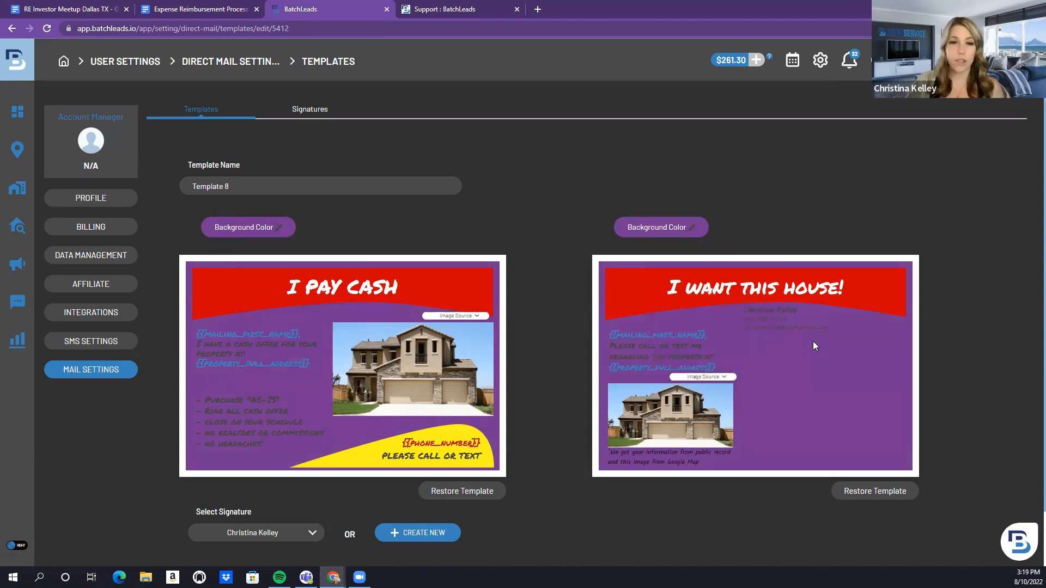
Select the I PAY CASH headline and bullet text, then return to the Templates list
click(439, 278)
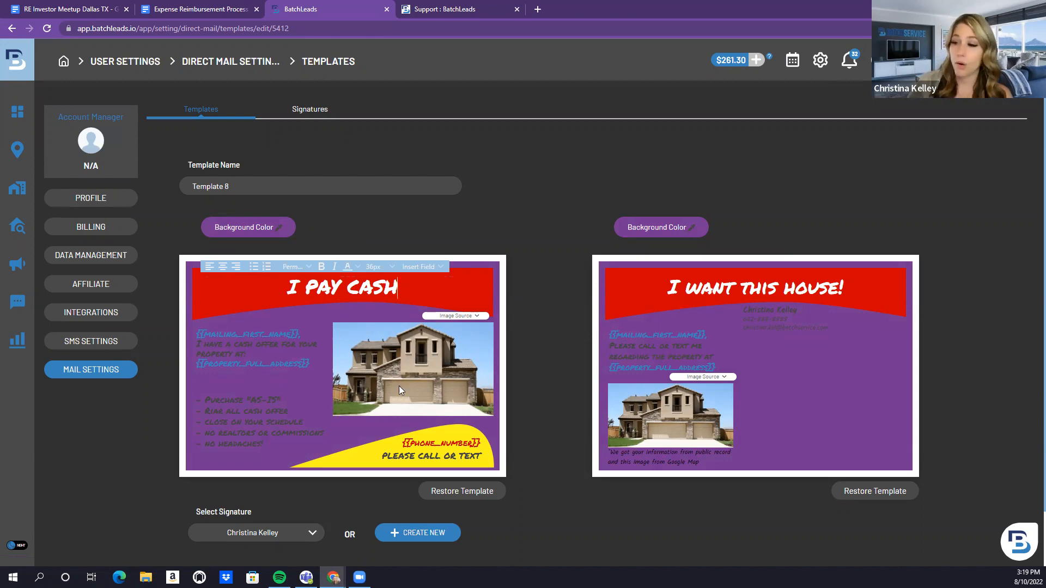
click(280, 420)
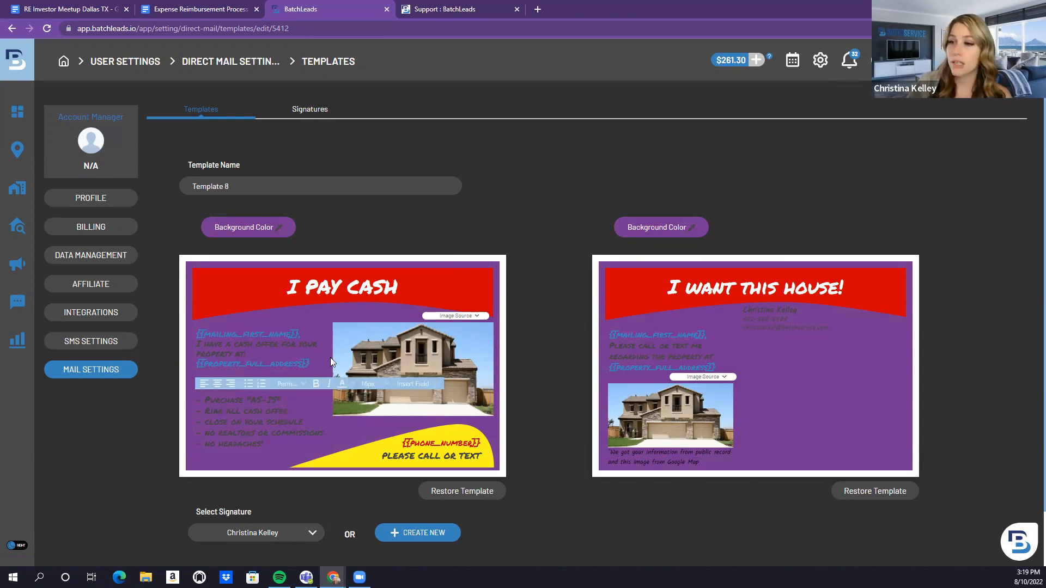
click(199, 112)
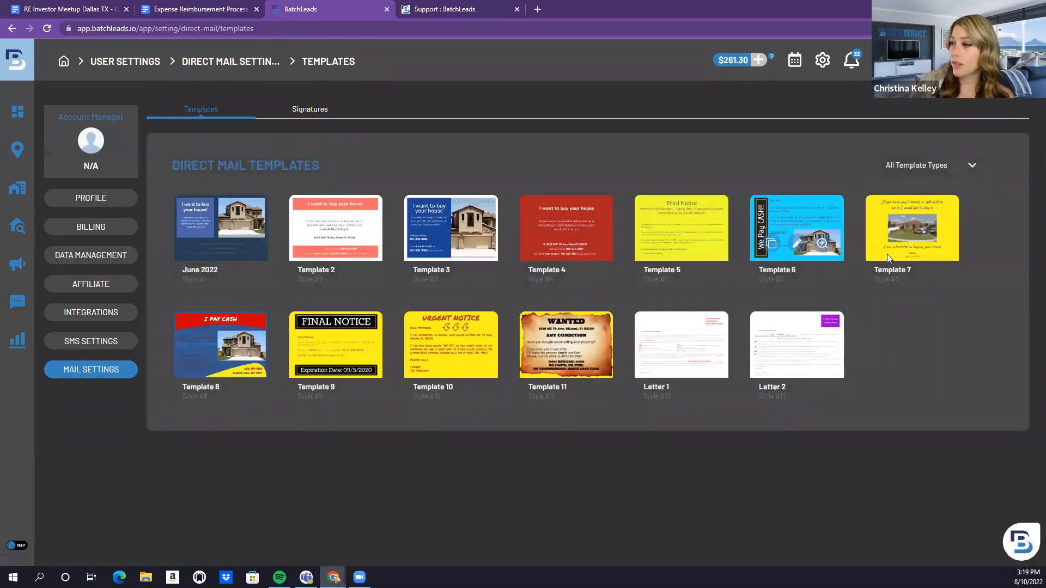
Open the template type filter, then go to Campaigns > Direct Mail showing no campaigns
click(929, 169)
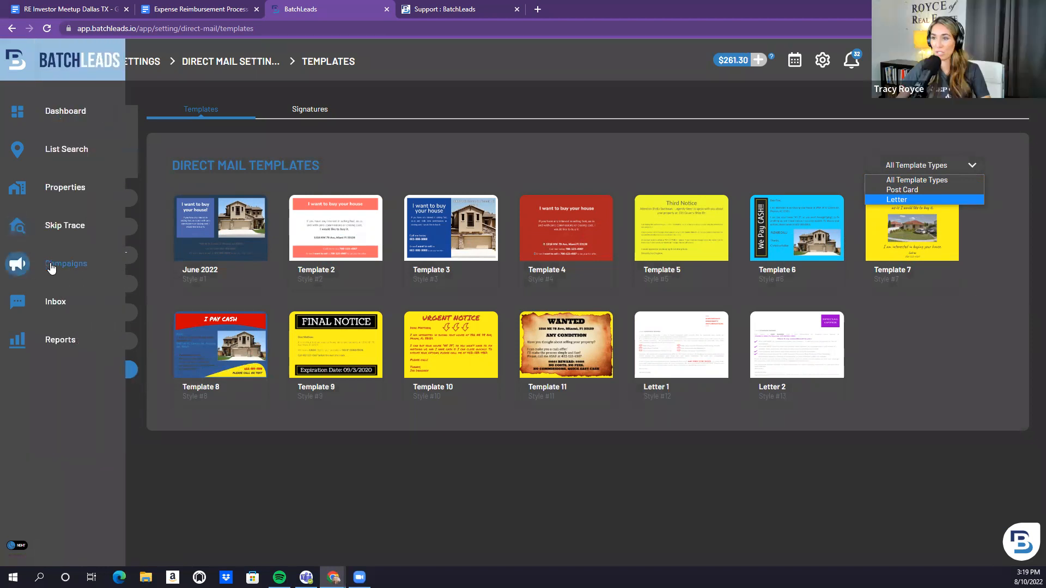
click(52, 266)
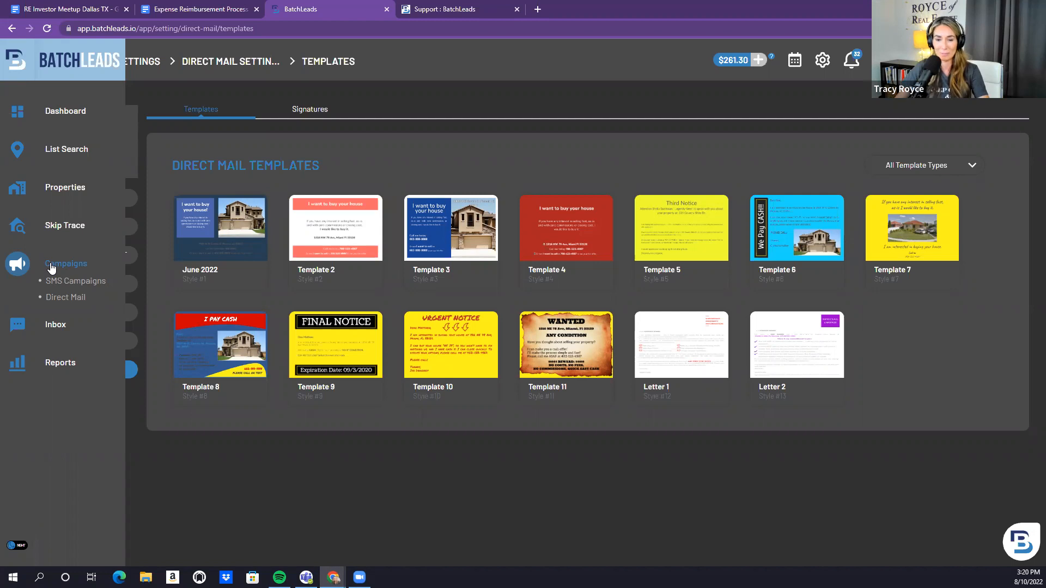
click(65, 299)
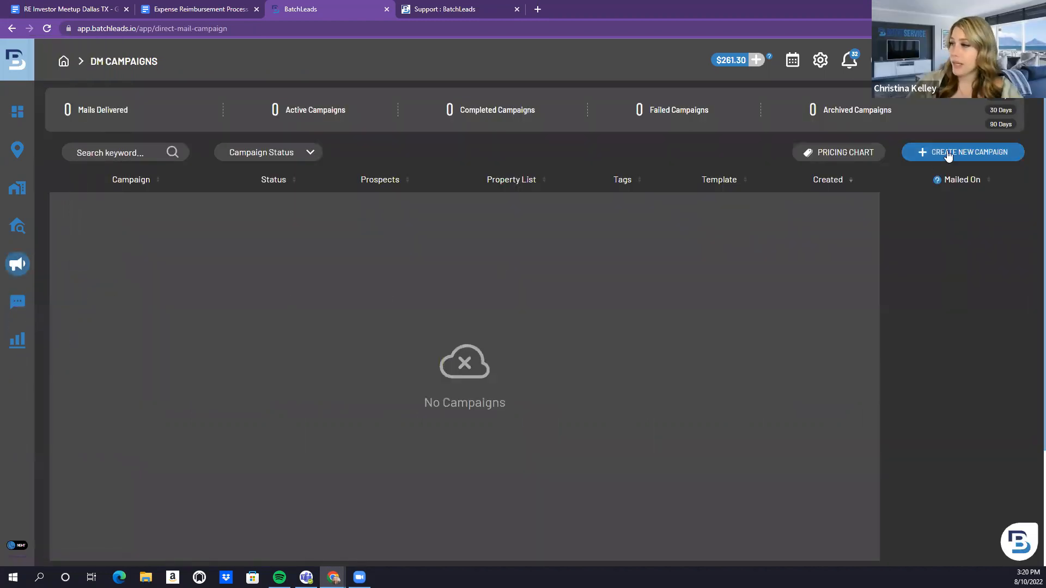
Start a new direct mail campaign named Demo and continue to mailer setup
click(948, 155)
click(234, 169)
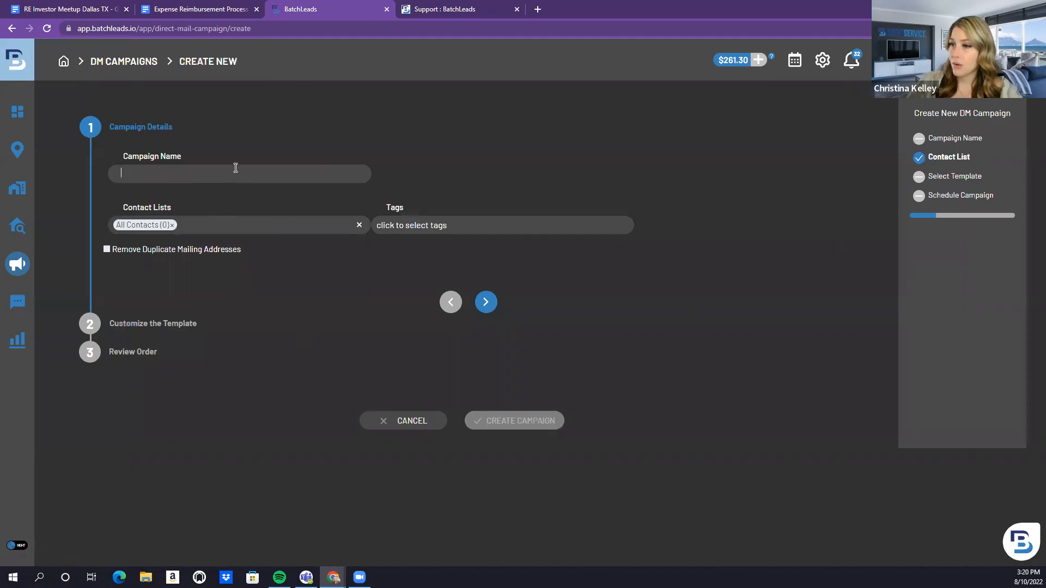
text(Demo)
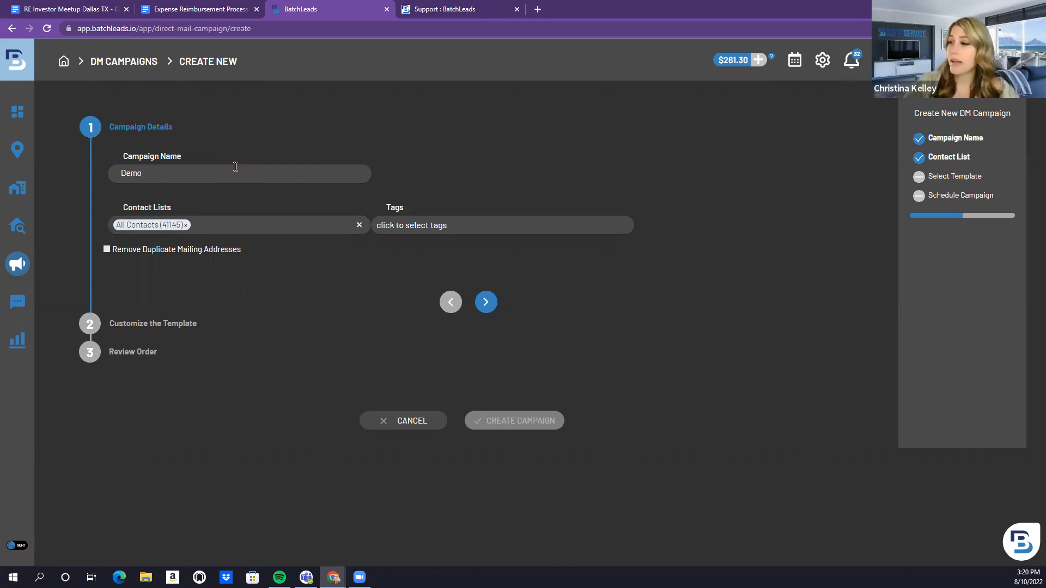
click(490, 303)
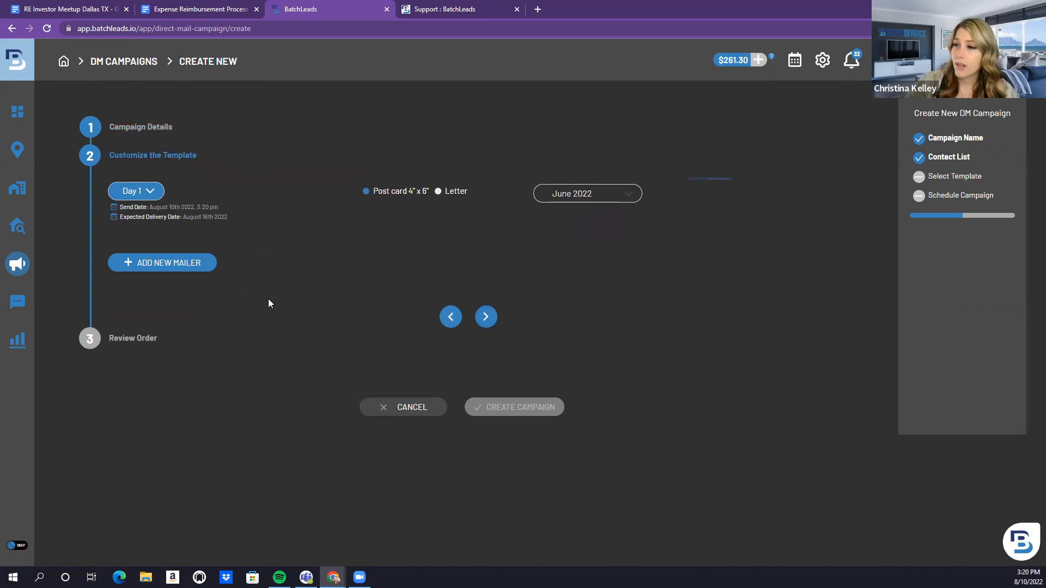
Keep the first postcard mailer on Day 1 and add a second mailer
click(159, 193)
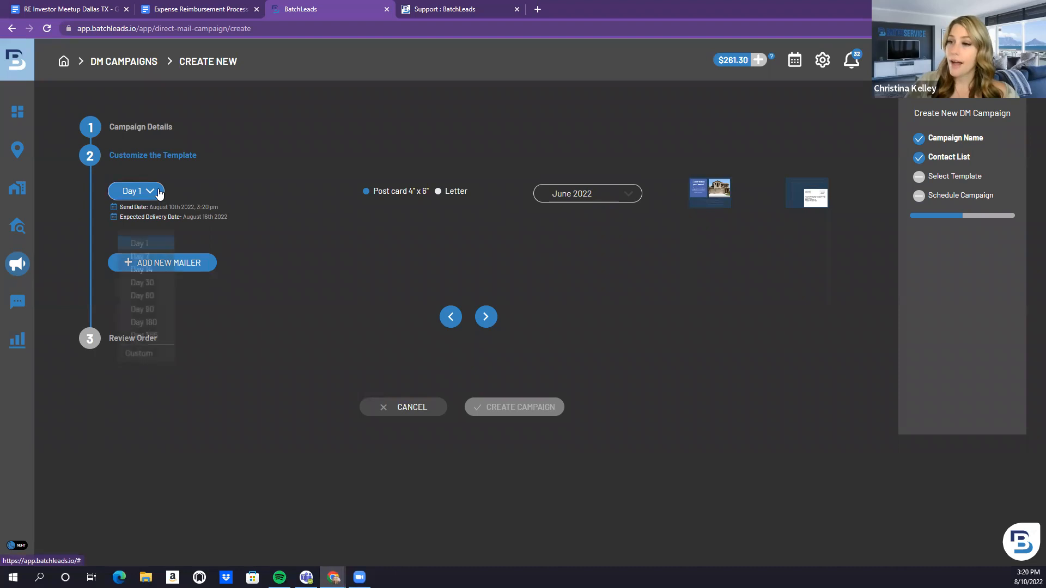
click(524, 187)
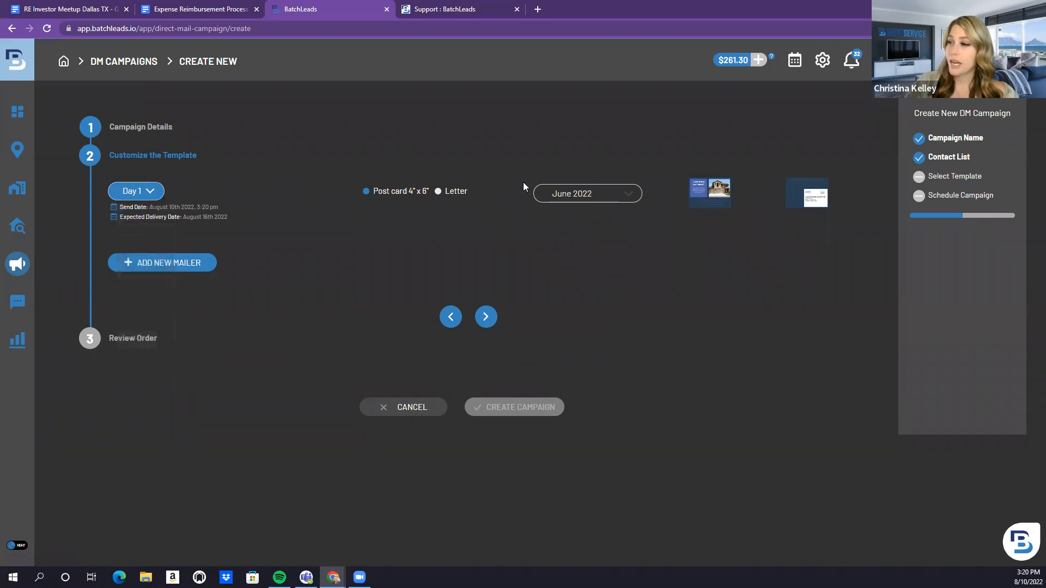
click(606, 195)
click(606, 197)
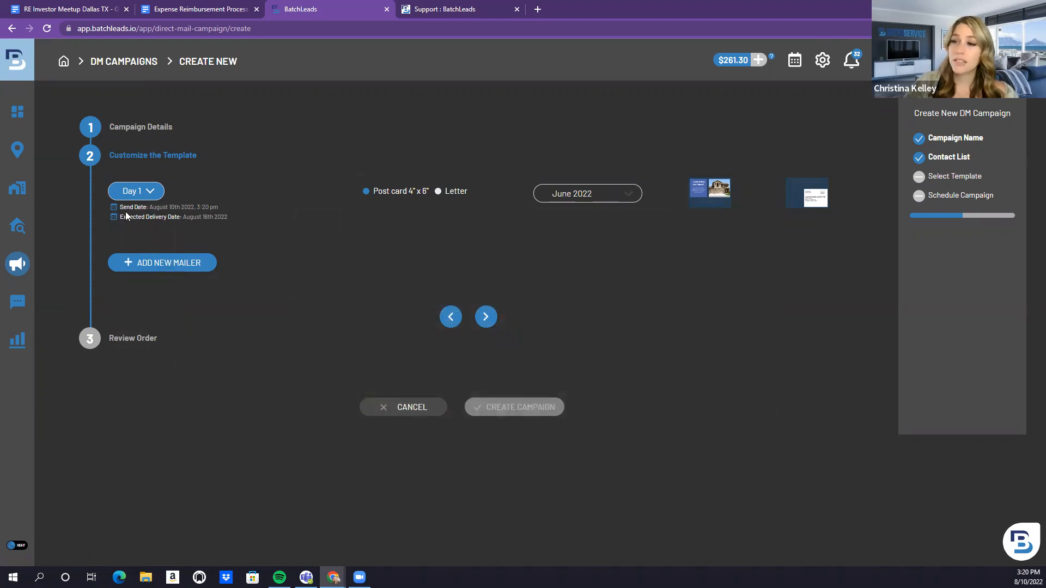
click(151, 193)
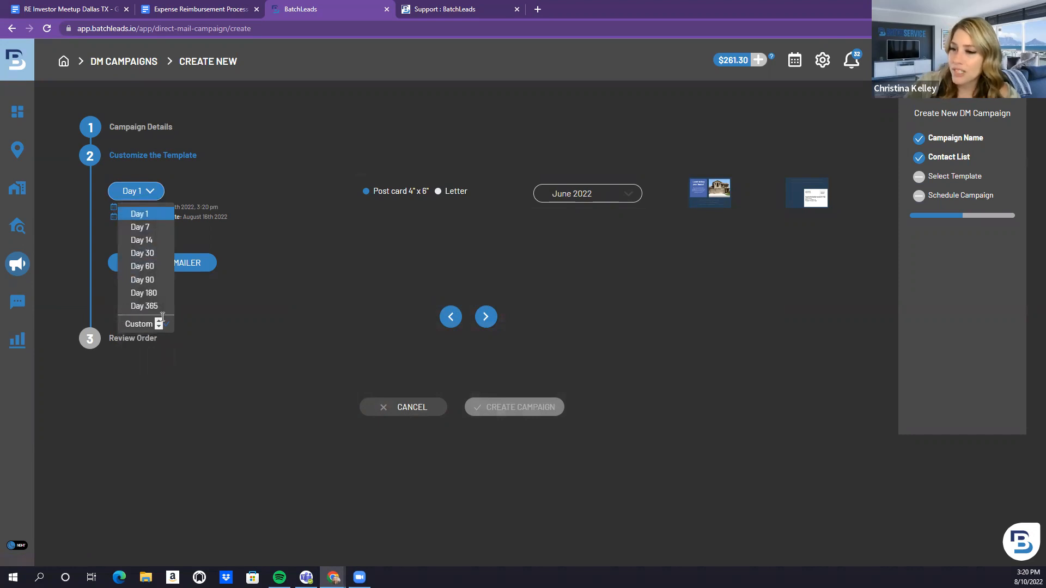
click(161, 319)
click(159, 327)
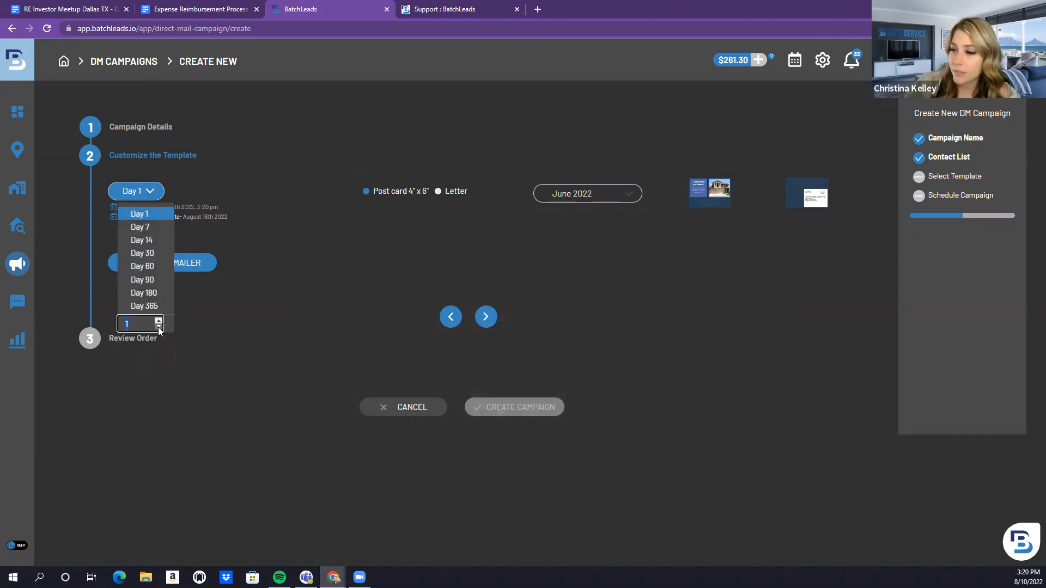
click(148, 216)
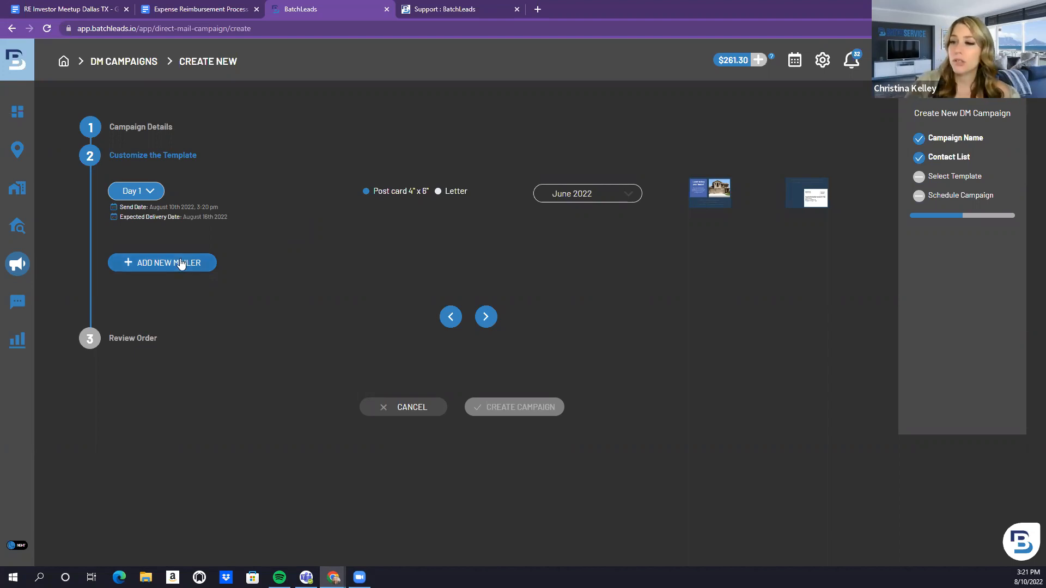
click(200, 262)
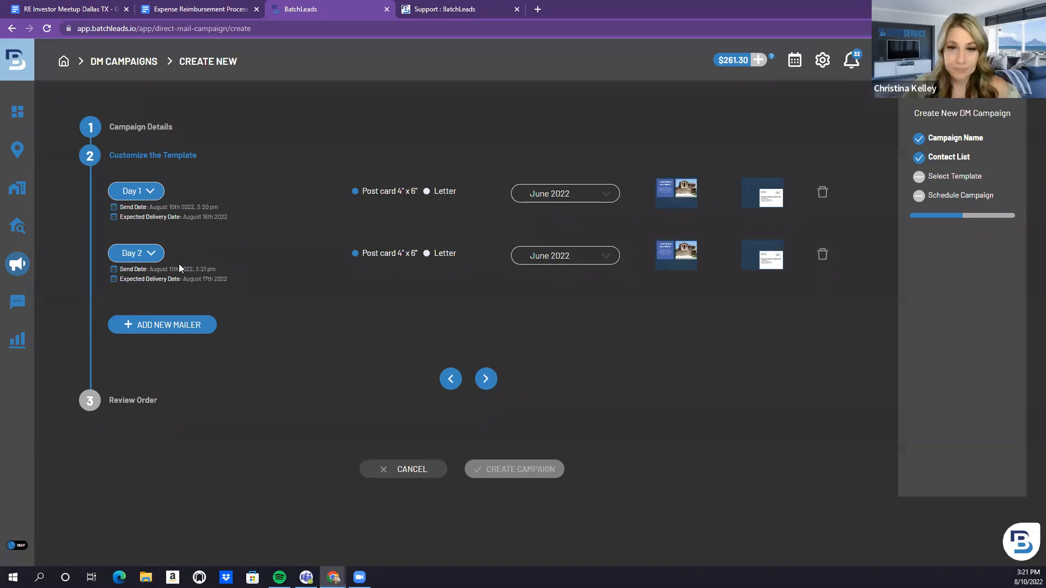
Browse the Import / Export and SMS reports, then go to the empty message inbox
mouse_move(12, 306)
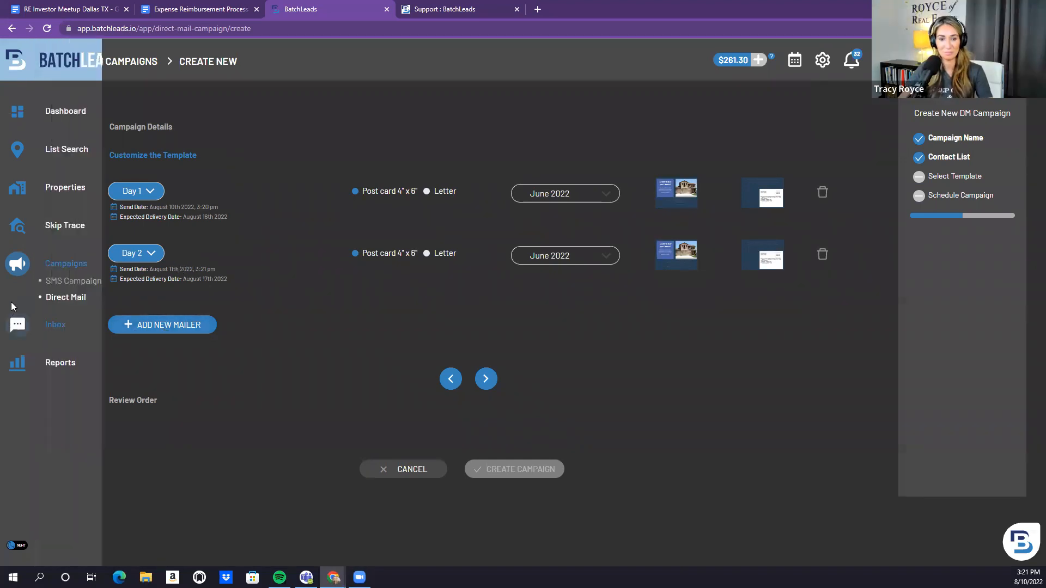
click(60, 362)
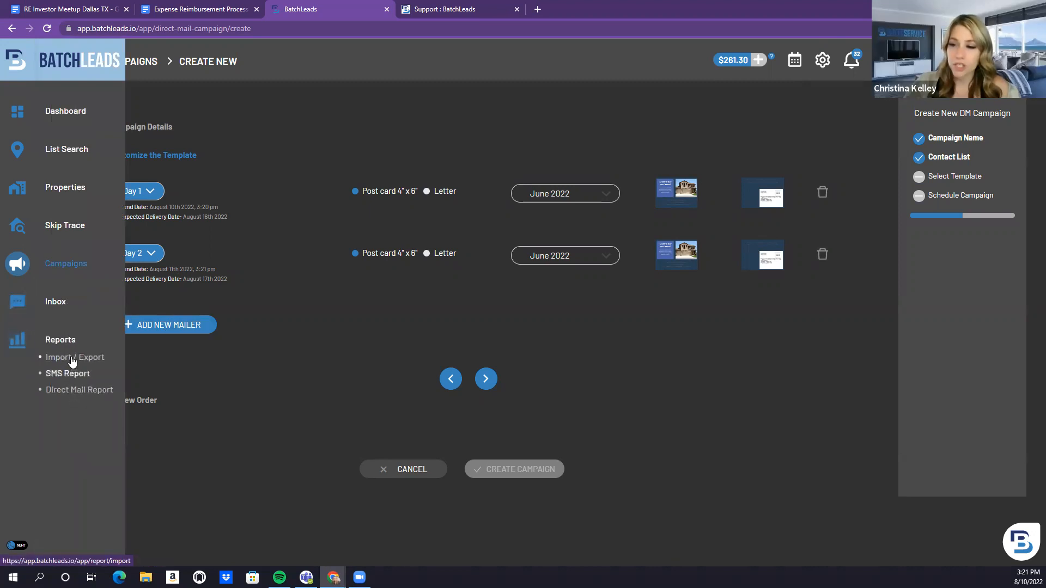
click(72, 360)
click(71, 375)
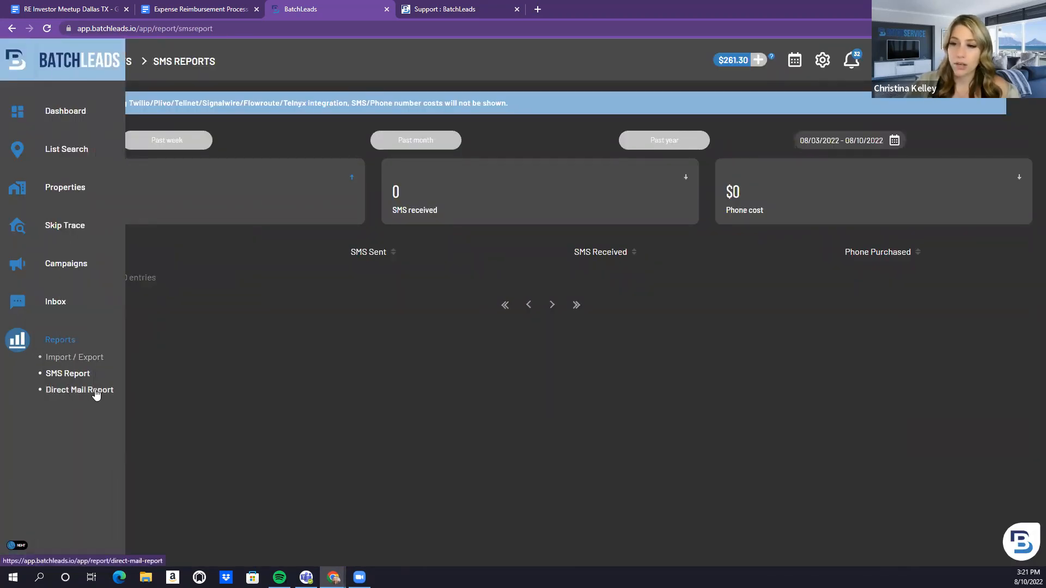
click(54, 304)
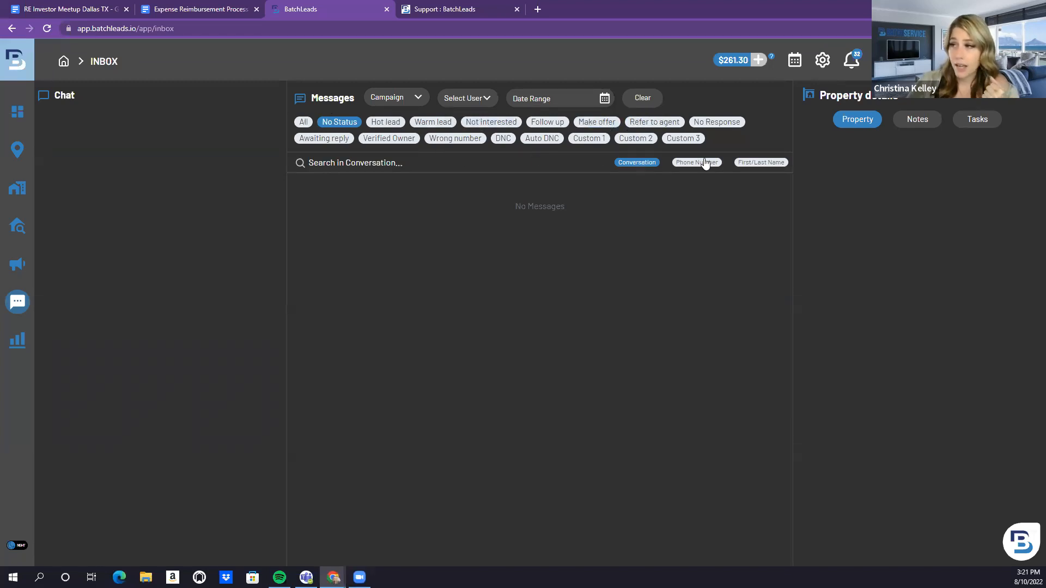
Filter inbox messages to the Demo 2 campaign, then go to the dashboard
click(386, 100)
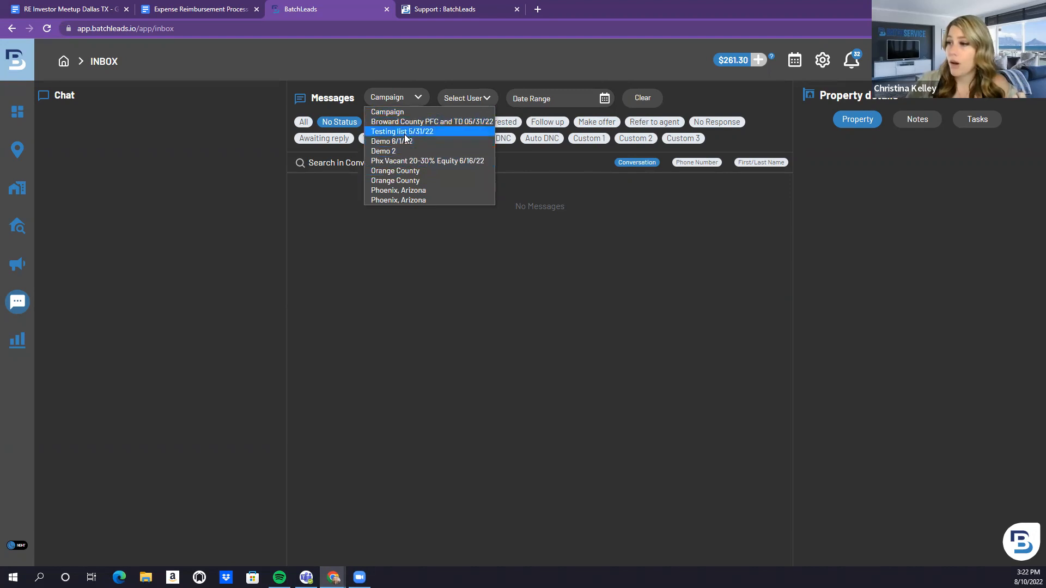
click(408, 152)
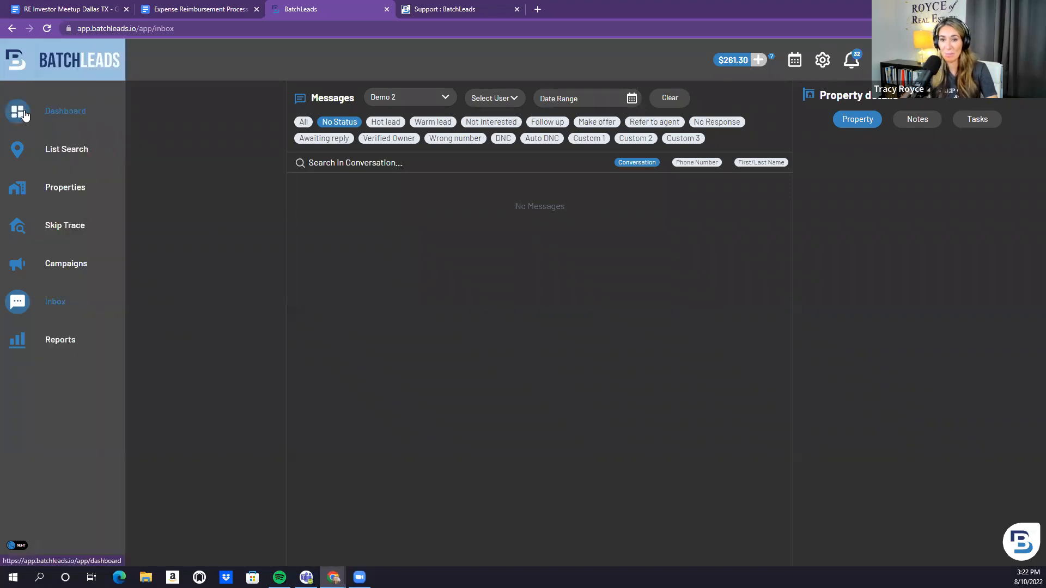
click(58, 117)
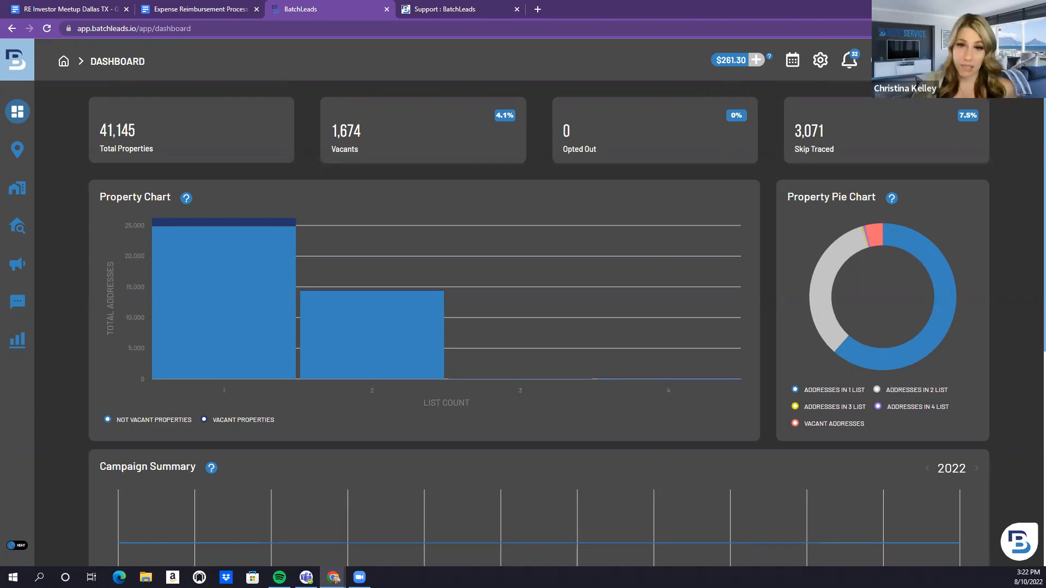
click(1019, 542)
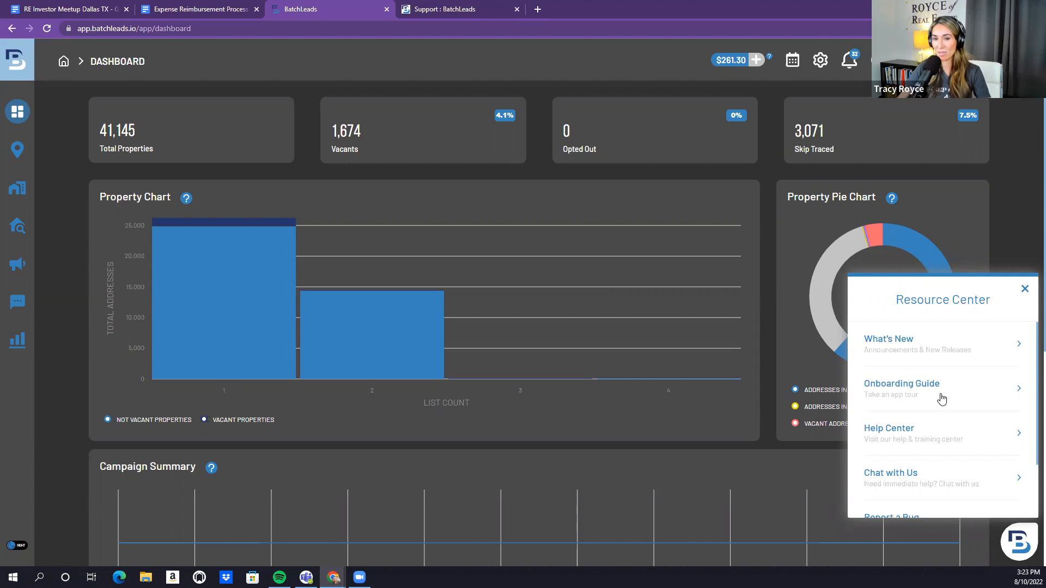
click(1024, 289)
mouse_move(656, 384)
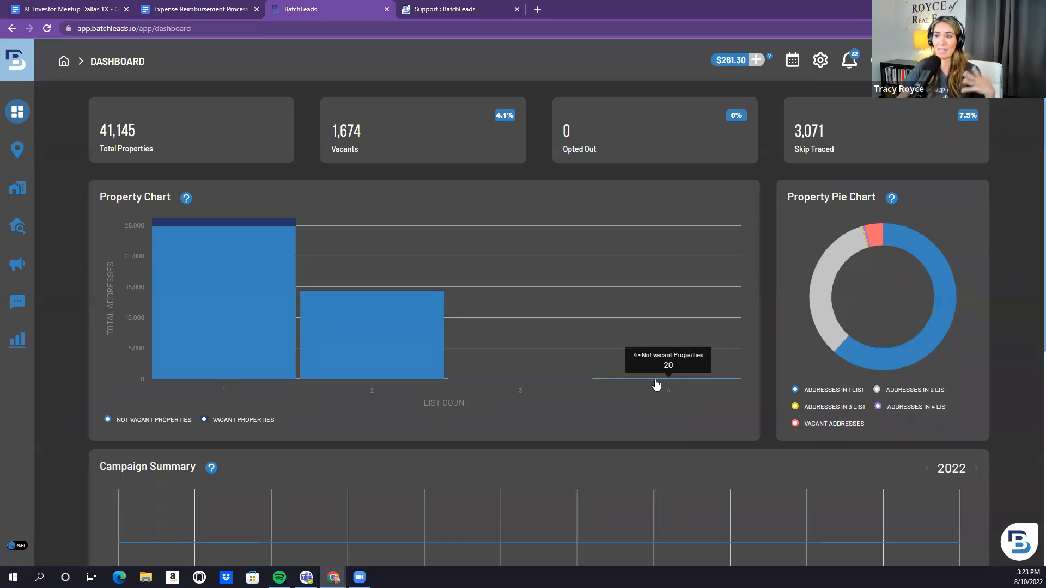